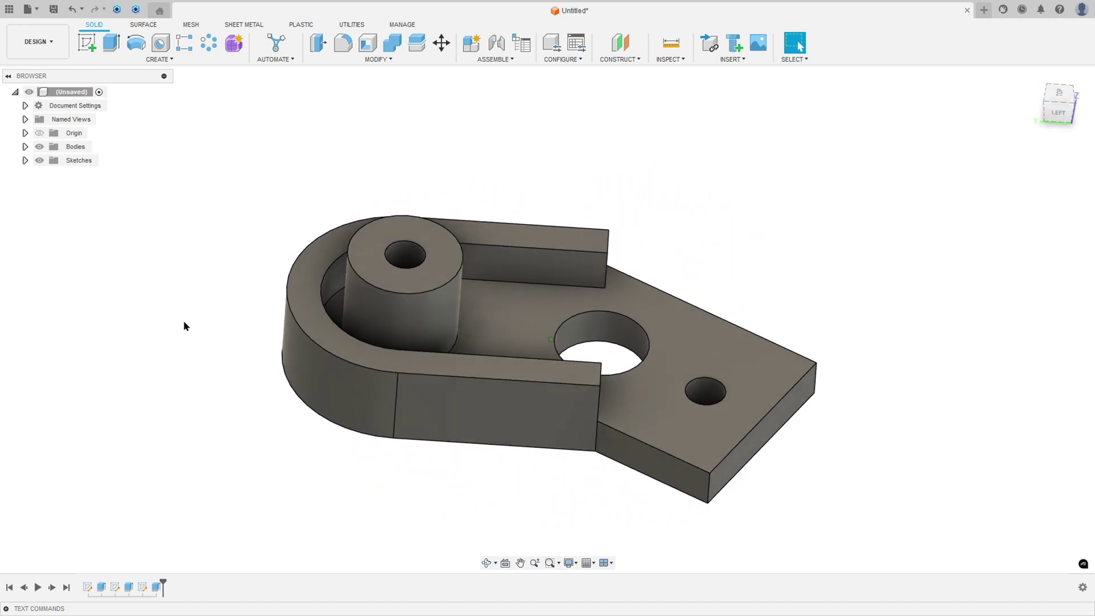
left_click(37, 587)
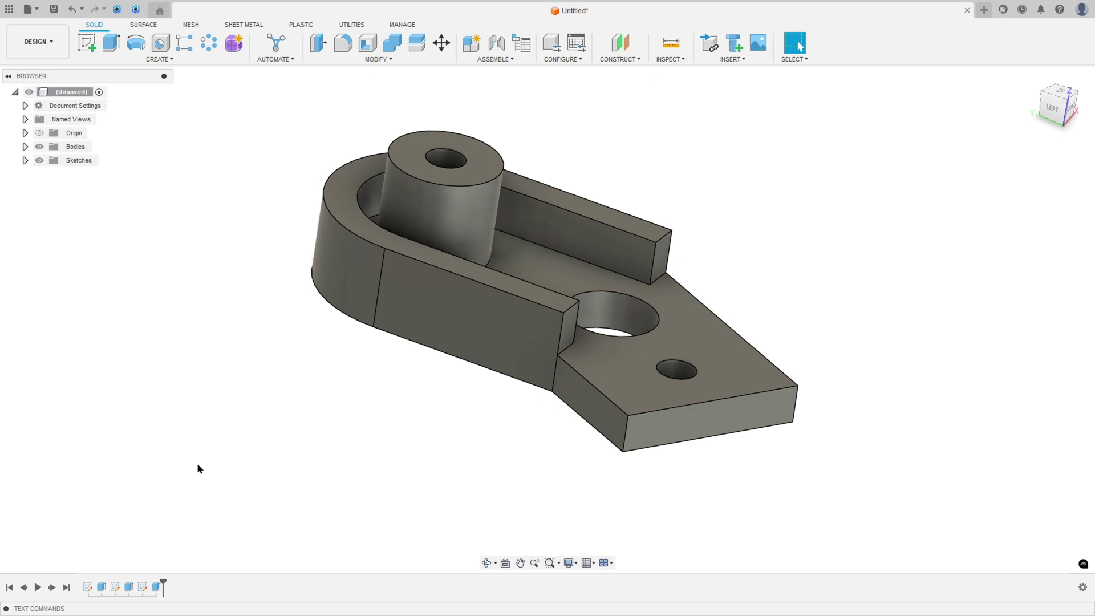
key("Home")
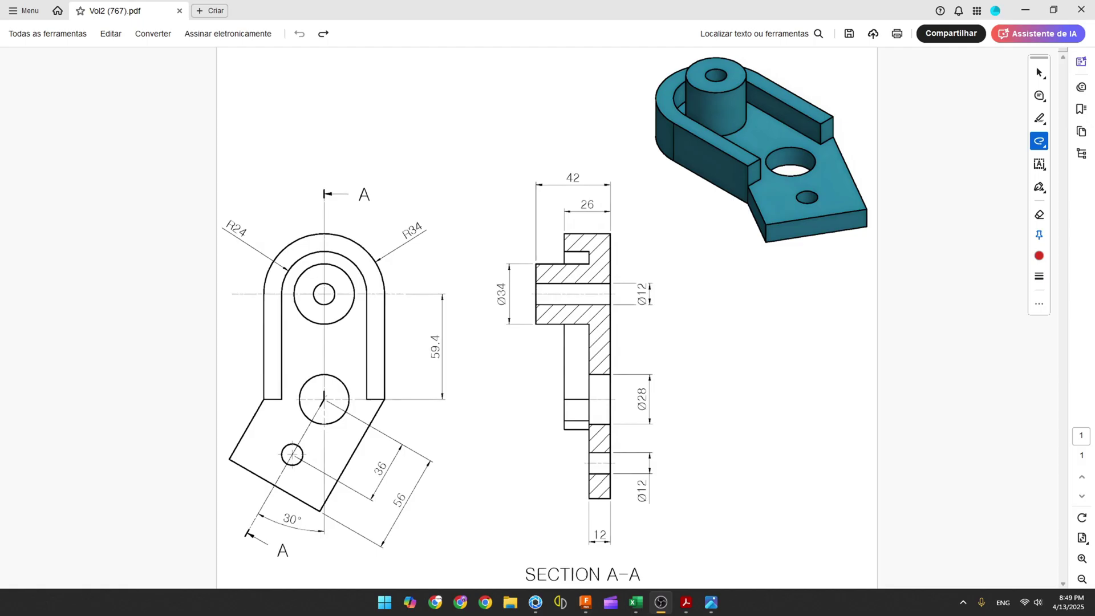
- On the PDF drawing, draw red arrows towards the isometric and front views, and mark off the upper Ø12 hole and R34 arc
mouse_move(536, 118)
left_mouse_down()
mouse_move(631, 117)
mouse_move(623, 128)
left_mouse_up()
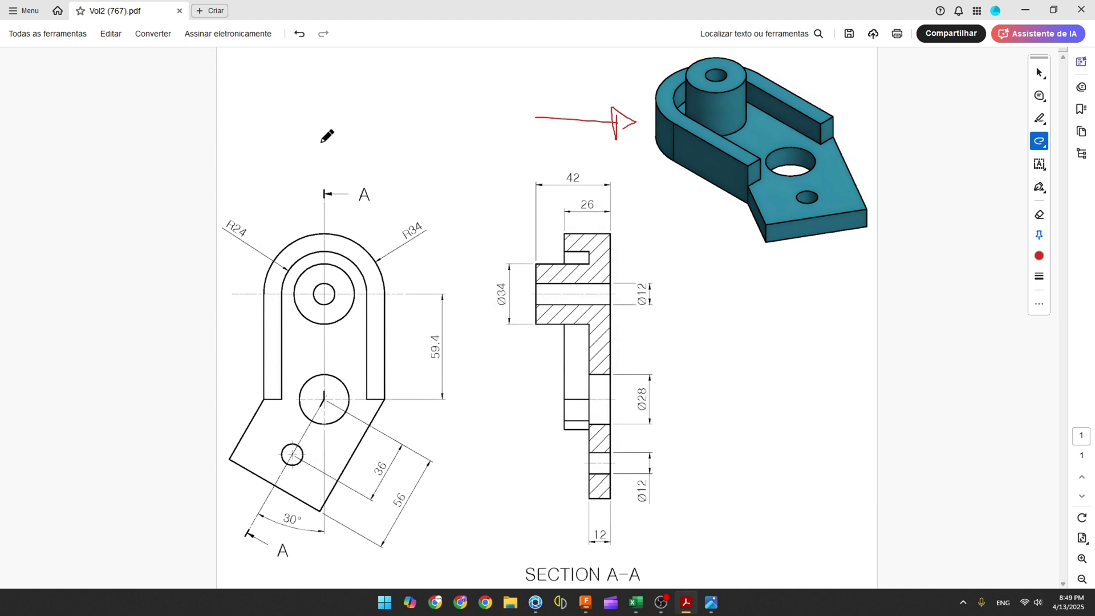
mouse_move(291, 145)
left_mouse_down()
mouse_move(301, 235)
mouse_move(282, 211)
left_mouse_up()
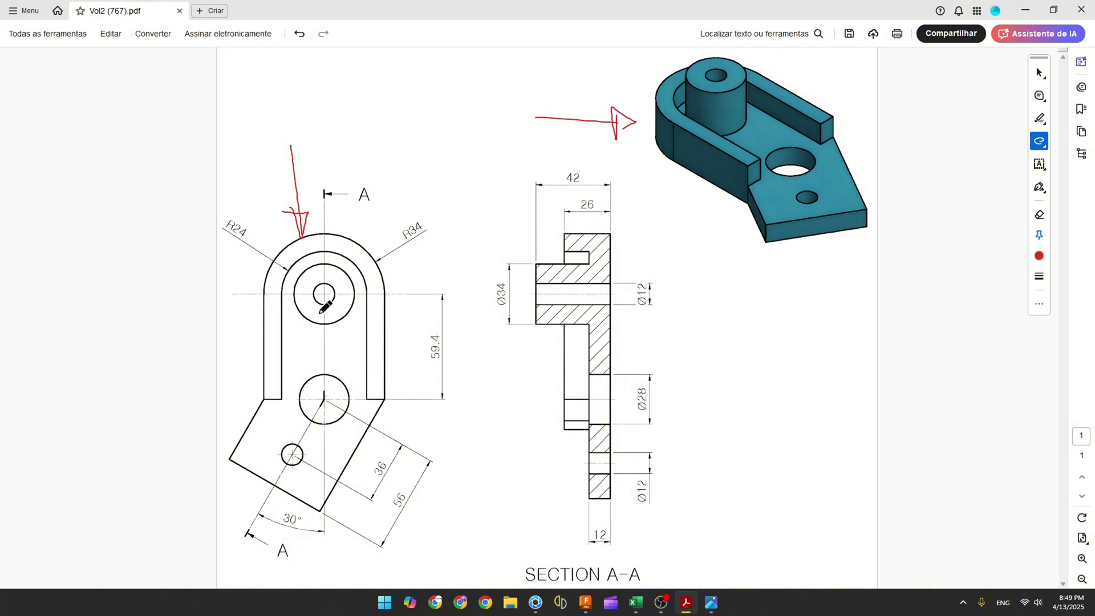
left_click(323, 294)
mouse_move(320, 284)
left_mouse_down()
mouse_move(315, 301)
mouse_move(339, 285)
left_mouse_up()
left_click_drag(643, 280, 644, 304)
left_click_drag(387, 290, 371, 254)
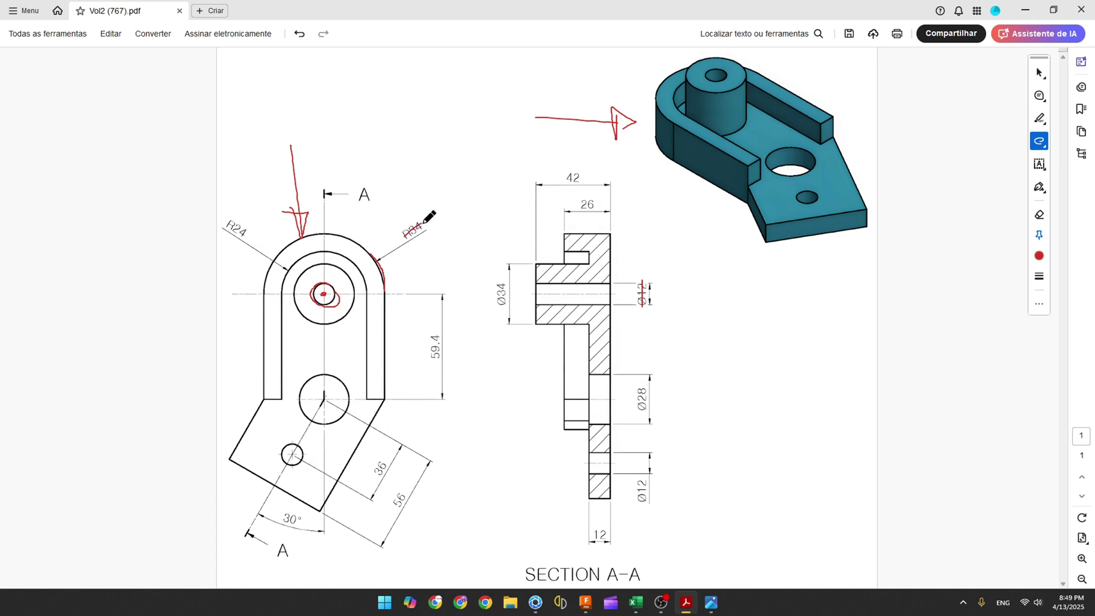
left_click_drag(424, 223, 425, 222)
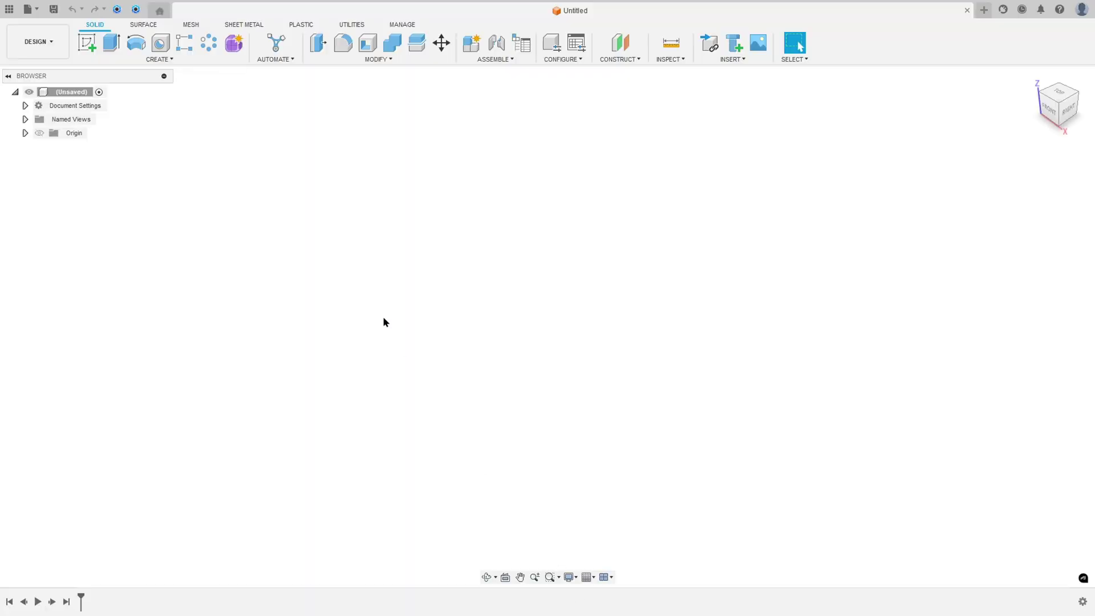
- In Fusion, start a sketch on the horizontal plane and draw a 12 mm diameter circle at the origin, placing its dimension outside the circle
left_click(86, 43)
left_click(609, 323)
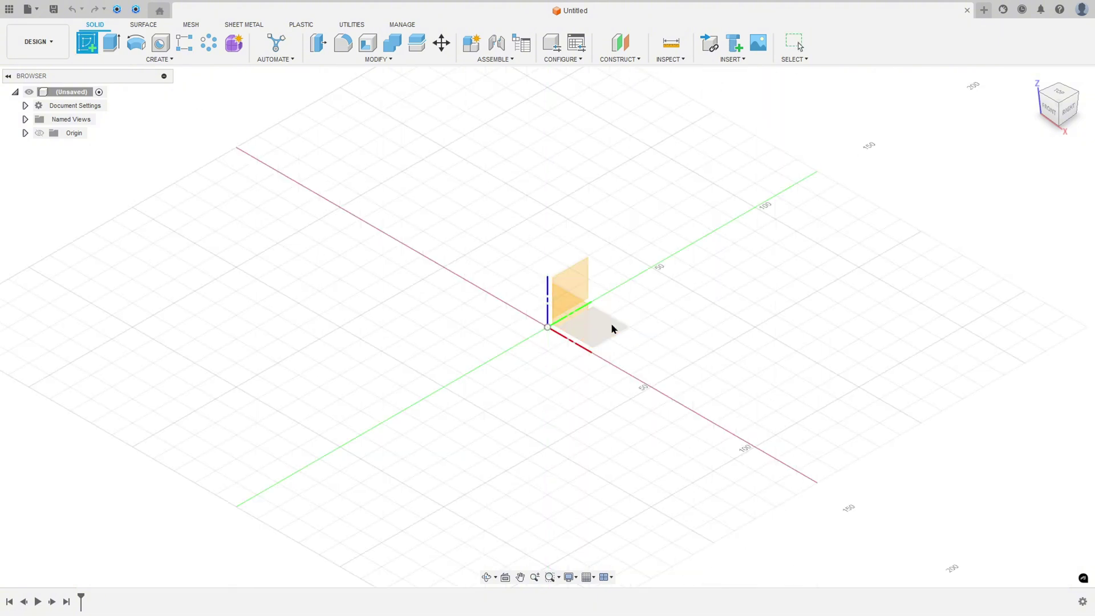
left_click(136, 43)
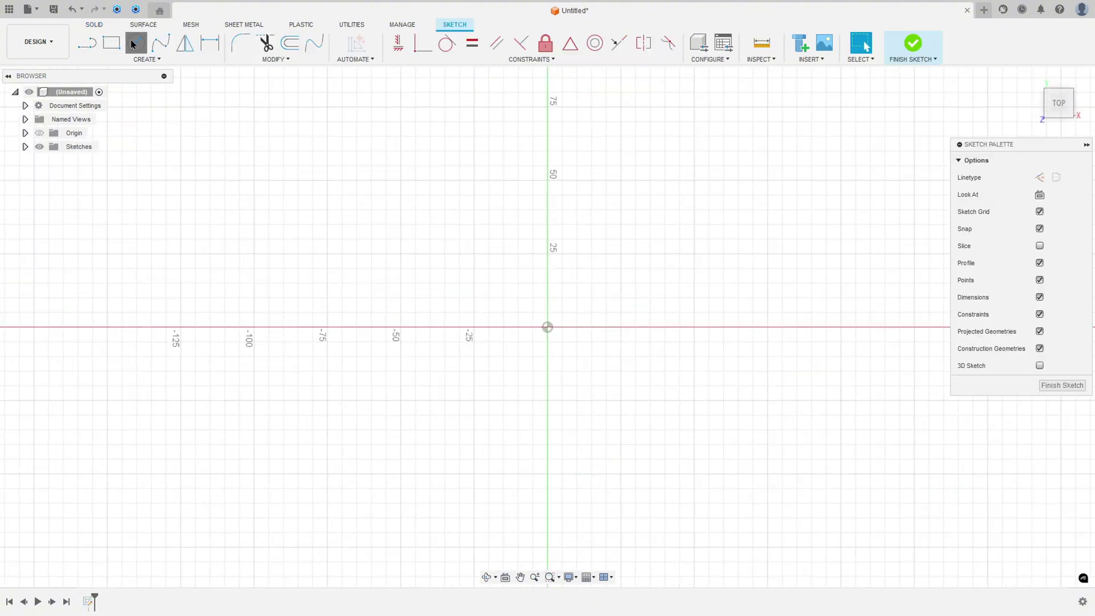
left_click(548, 328)
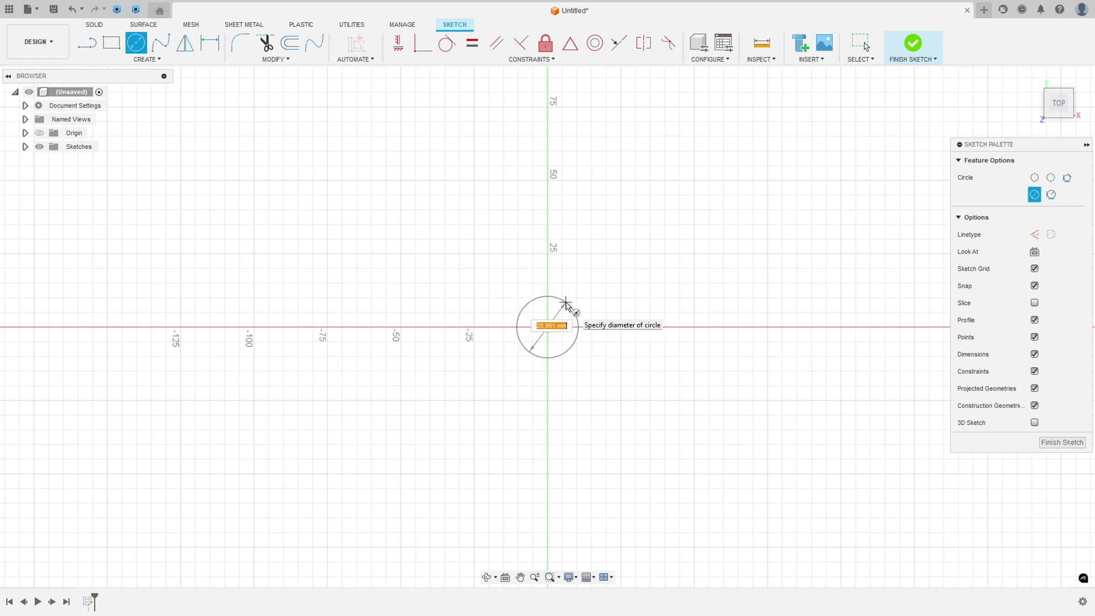
type("12")
key("Return")
key("Escape")
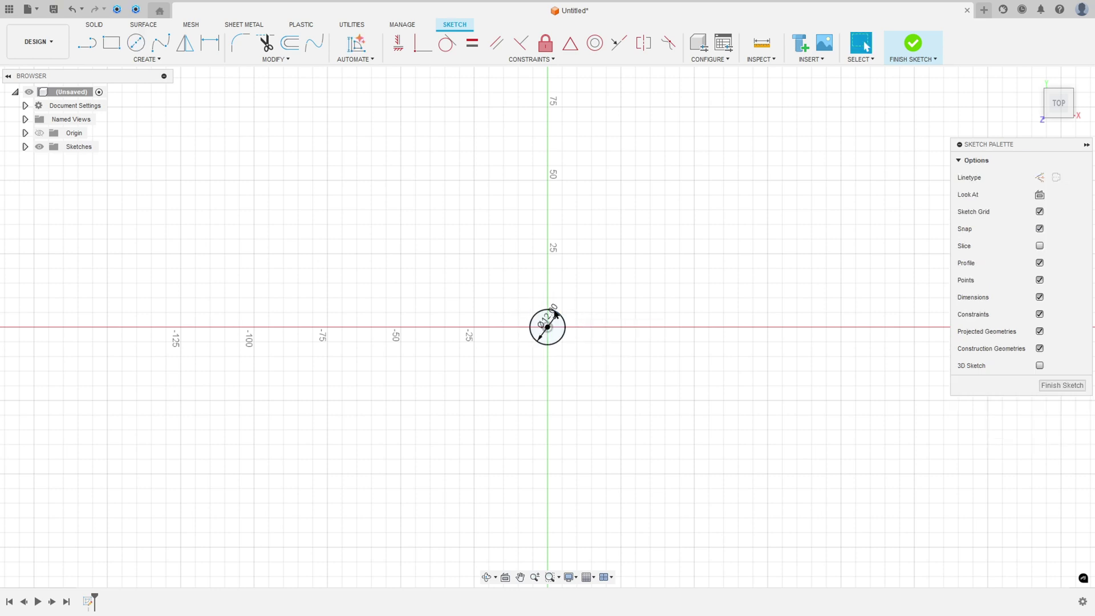
left_click(562, 340)
left_click_drag(545, 320, 581, 359)
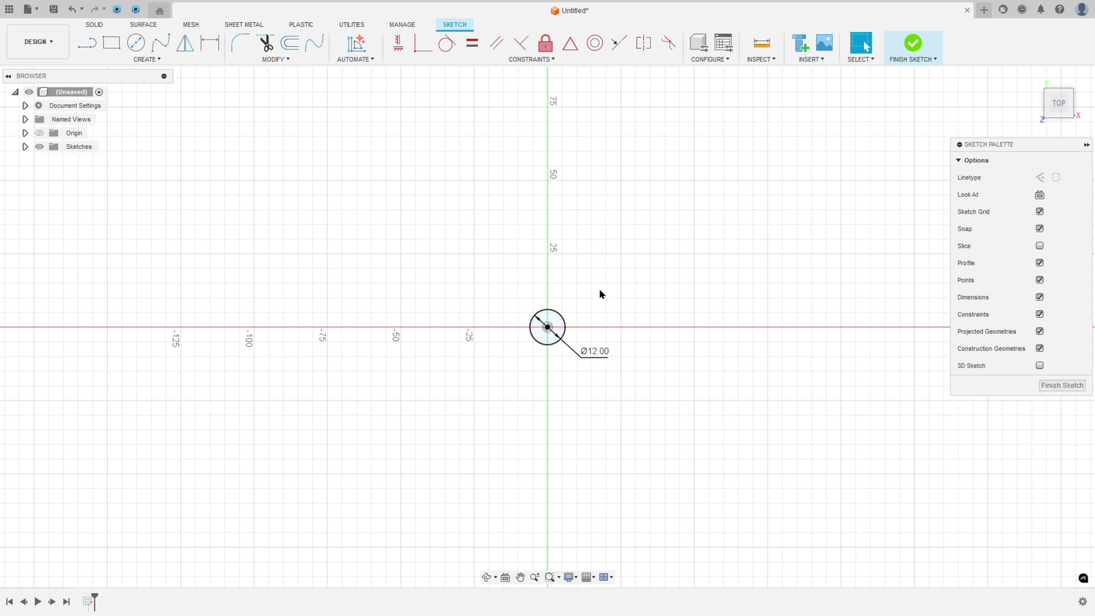
- Draw a 180° center point arc of 34 mm radius above the origin and place its radius dimension outside the arc
left_click(139, 57)
mouse_move(131, 104)
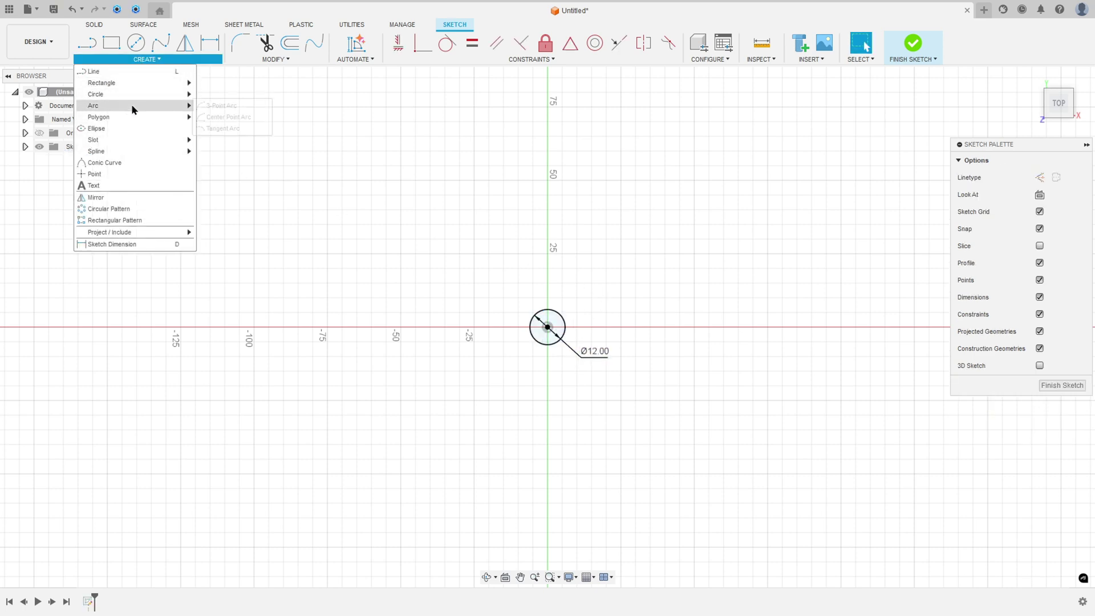
left_click(222, 117)
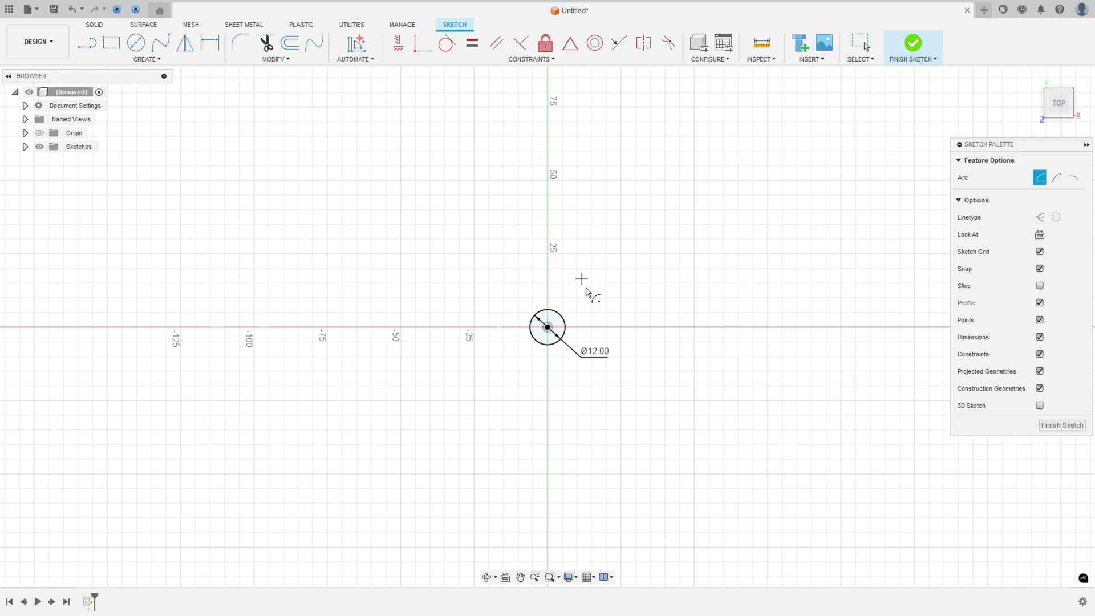
left_click(548, 327)
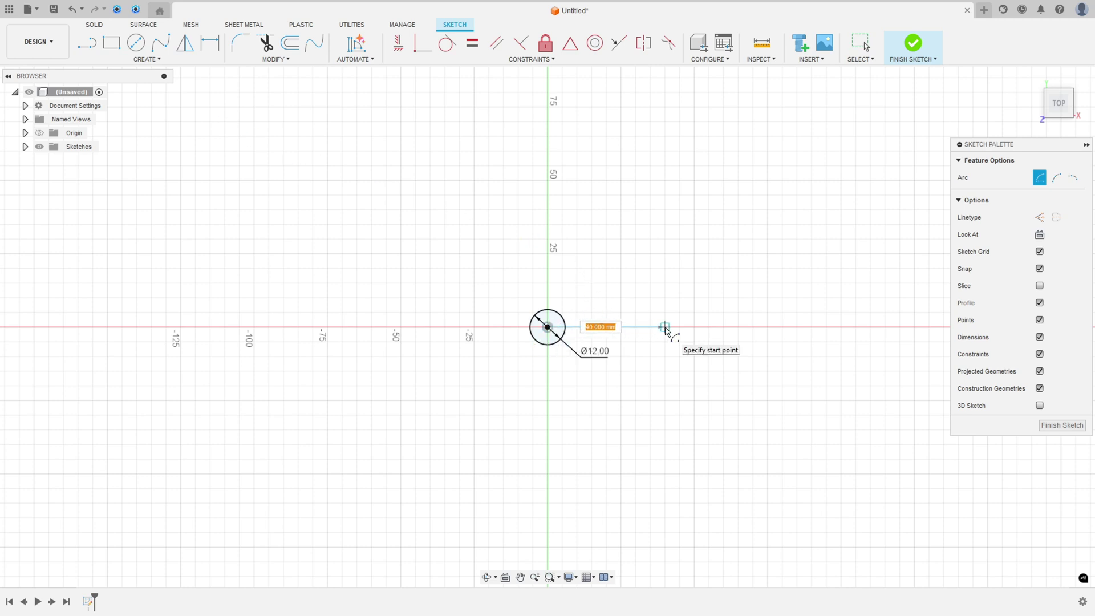
type("34")
key("Return")
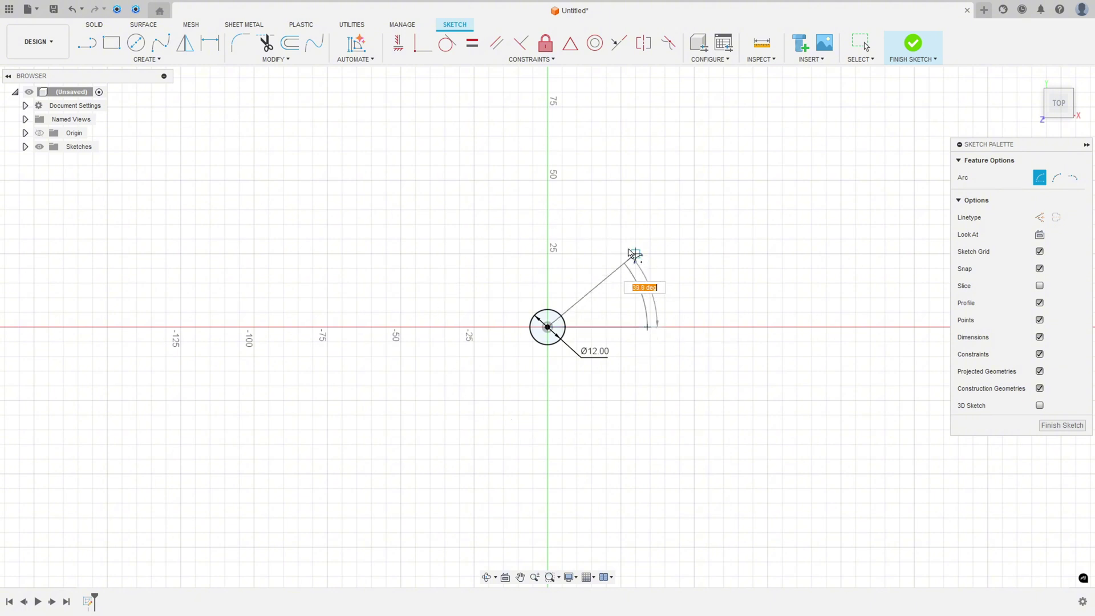
left_click(425, 332)
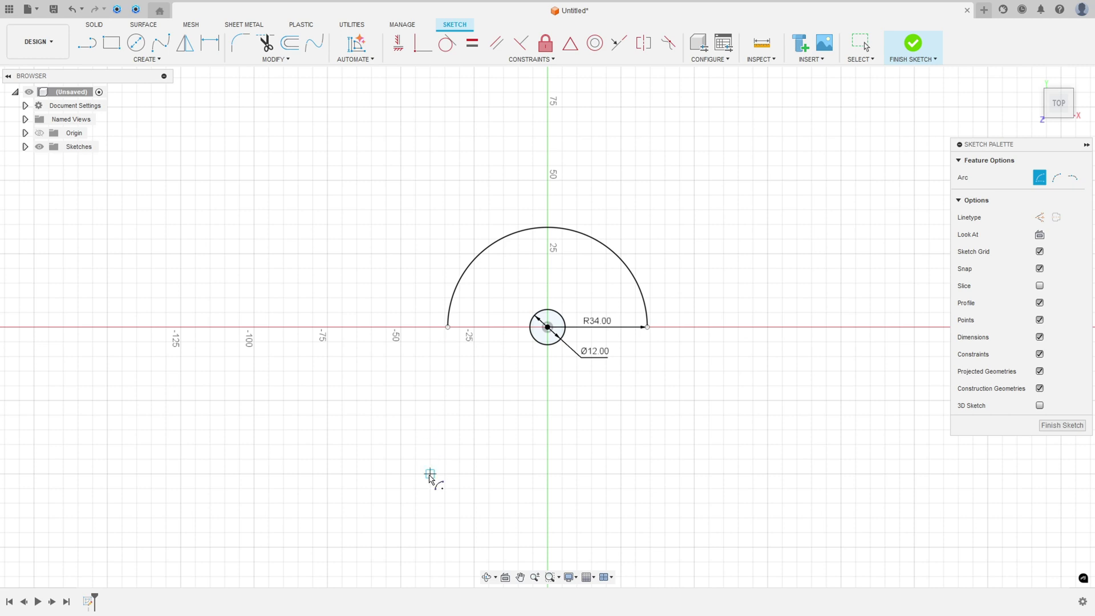
key("Escape")
left_click_drag(603, 326, 634, 201)
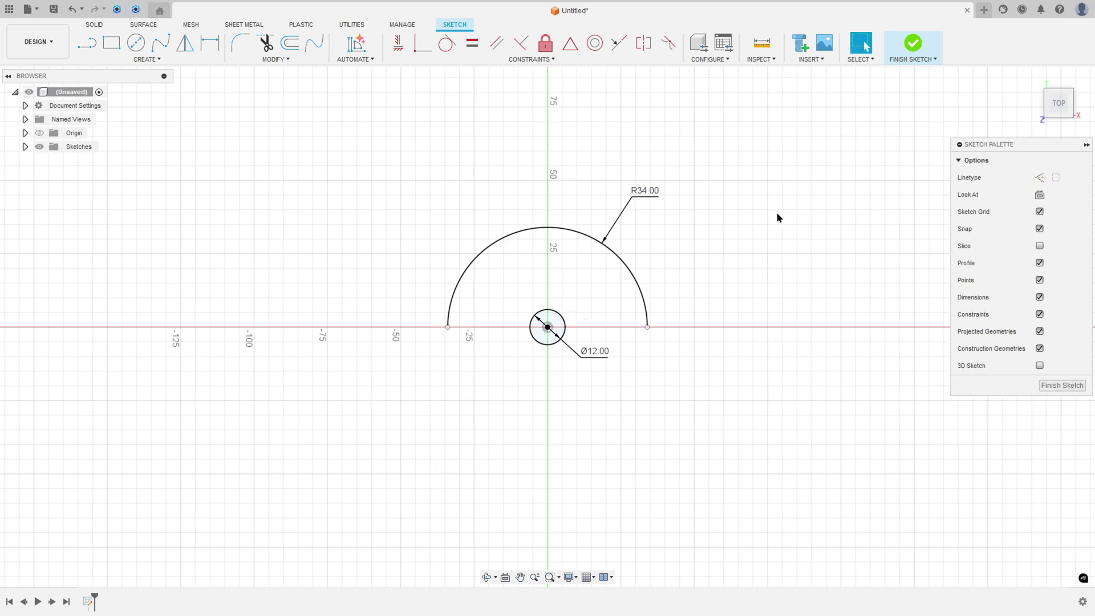
- Switch to the PDF drawing and mark the two straight outer side edges and the 59.4 dimension in red
key("alt+Tab")
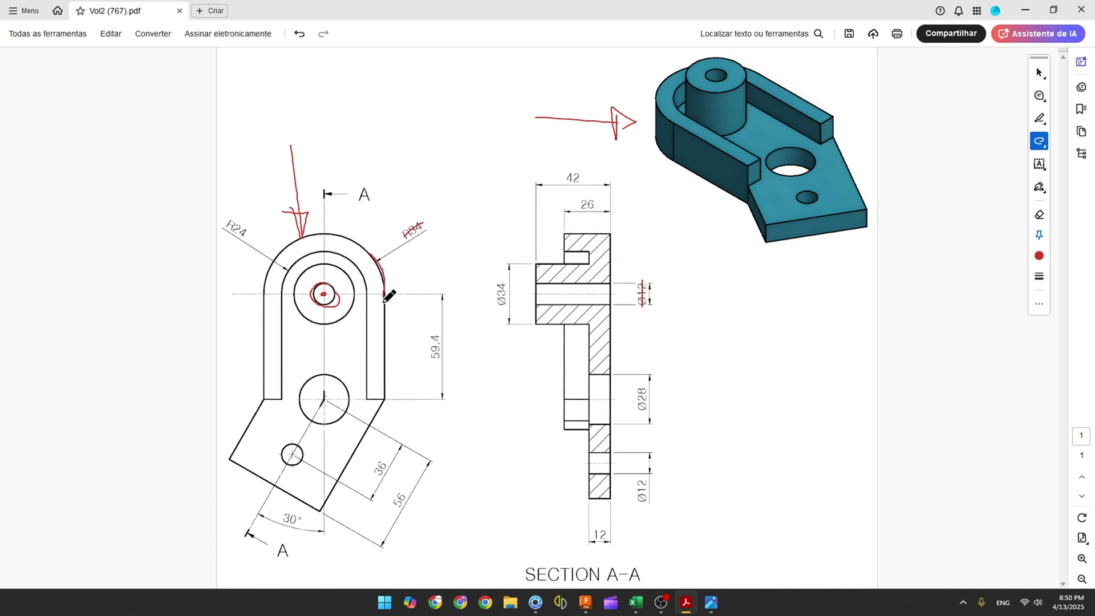
left_click_drag(384, 302, 382, 403)
left_click_drag(265, 293, 259, 402)
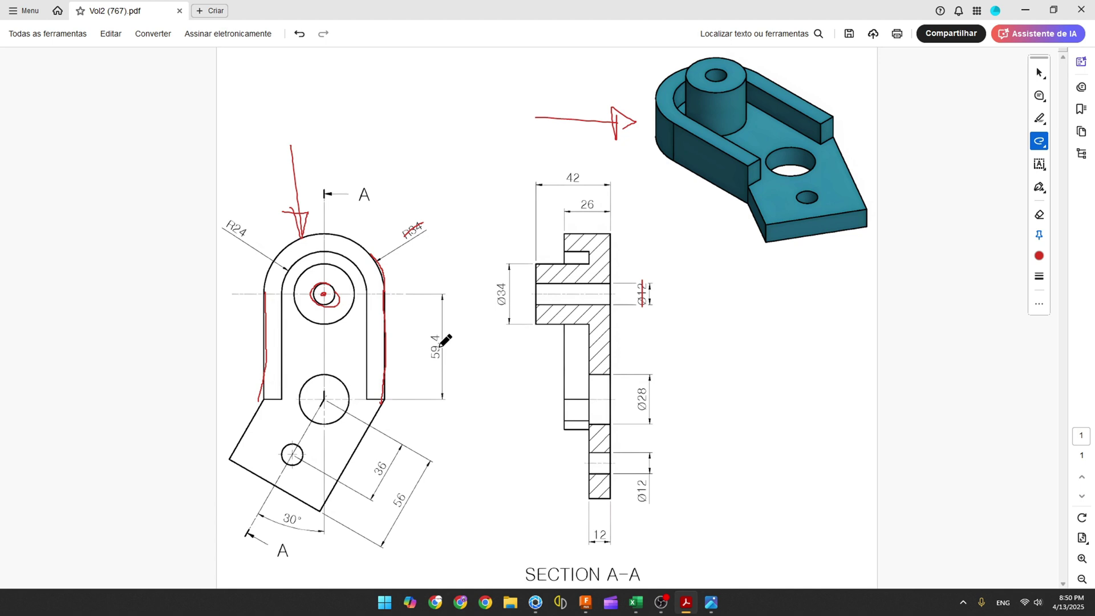
left_click_drag(437, 329, 437, 361)
- Back in Fusion, draw a 59.4 mm vertical line down from the arc's right endpoint and place its dimension outside the profile
left_click(586, 602)
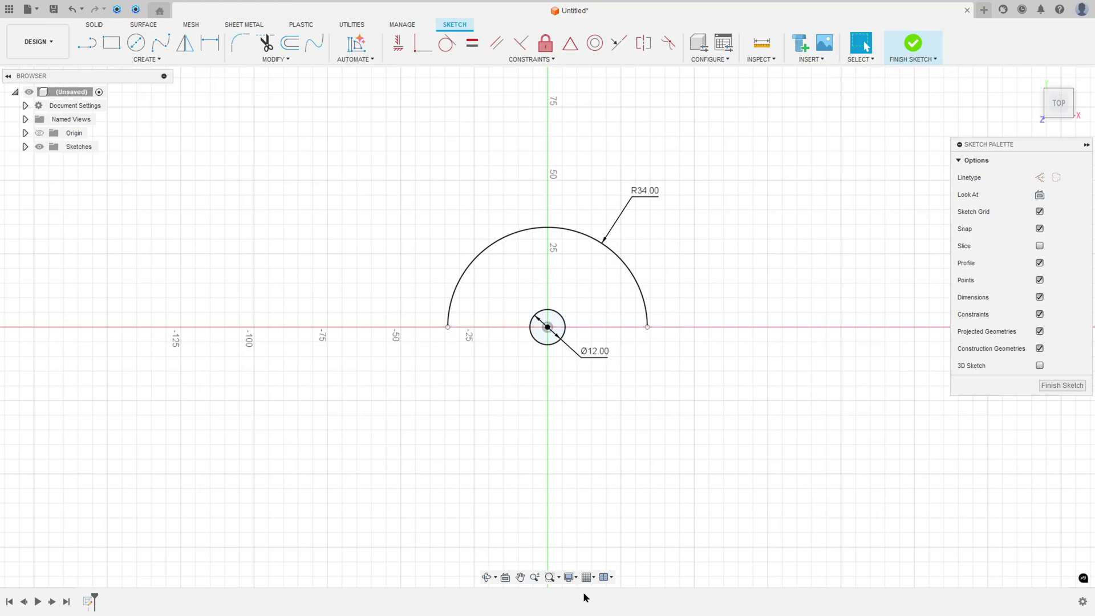
left_click(87, 42)
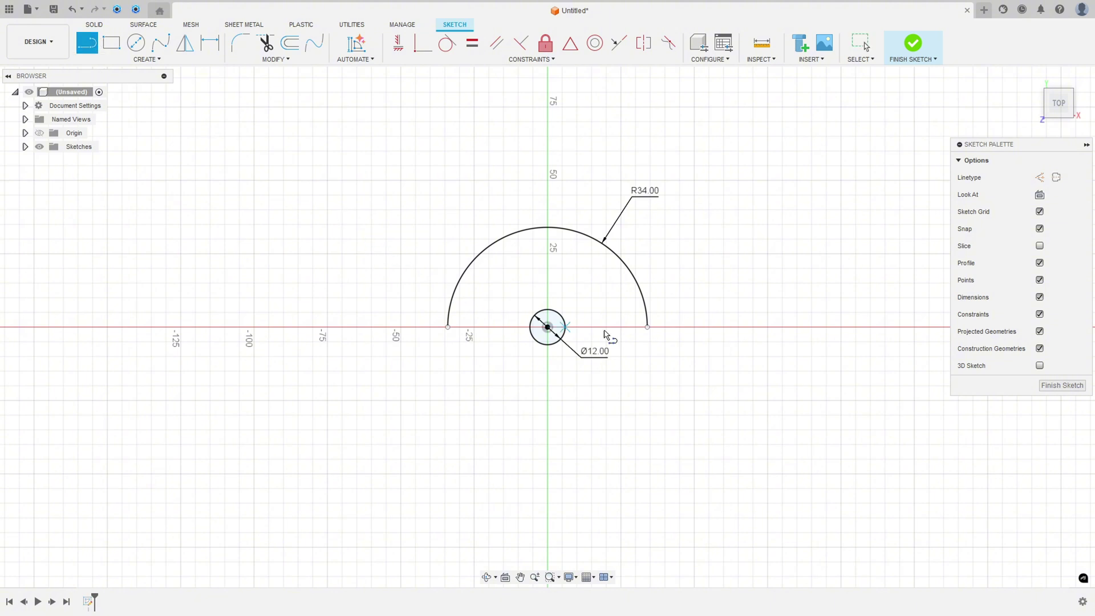
left_click(647, 327)
type("5")
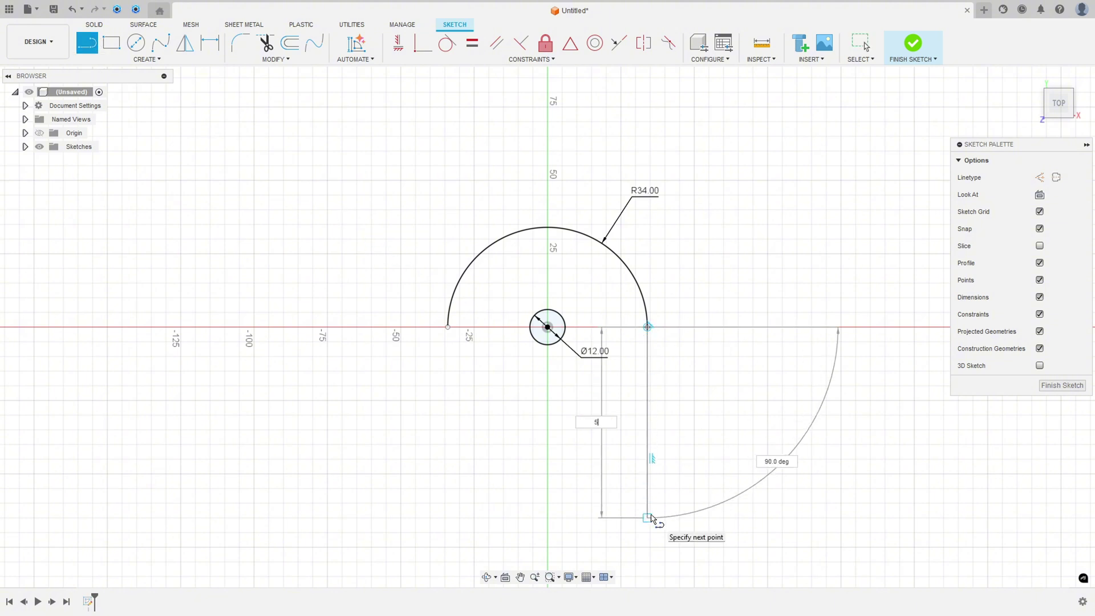
type("9.4")
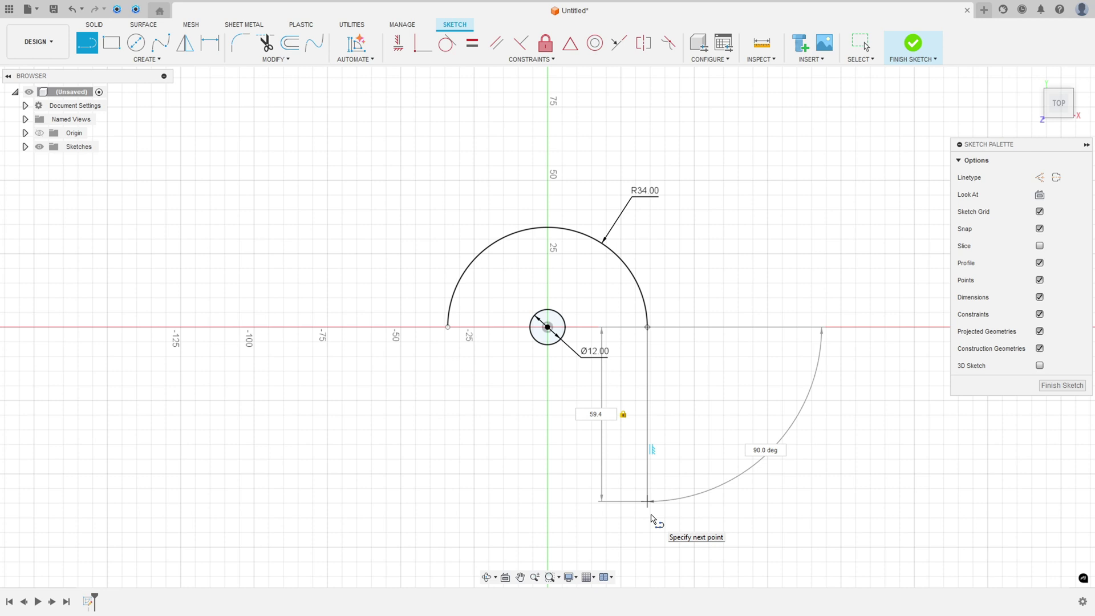
key("Return")
key("Escape")
left_click_drag(603, 417, 720, 420)
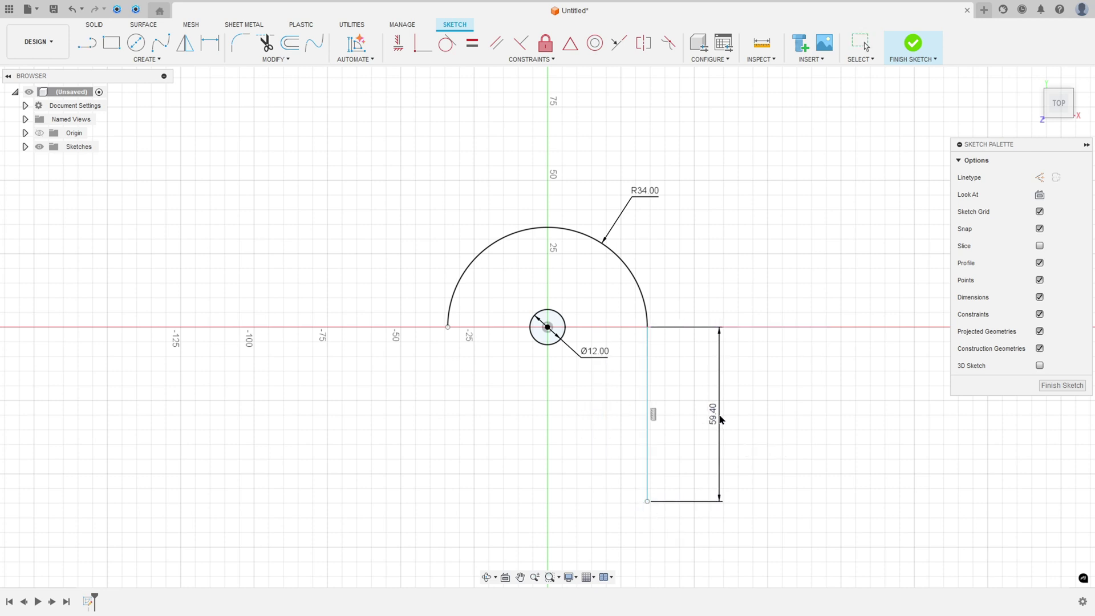
- Draw a 59.4 mm vertical line down from the arc's left endpoint
key("l")
left_click(448, 326)
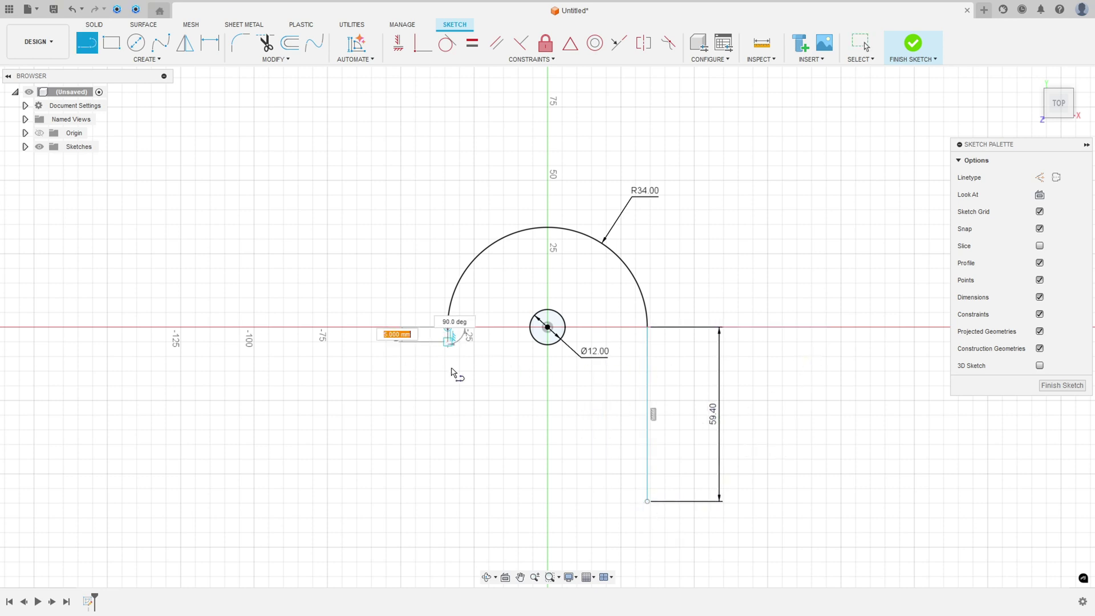
type("59")
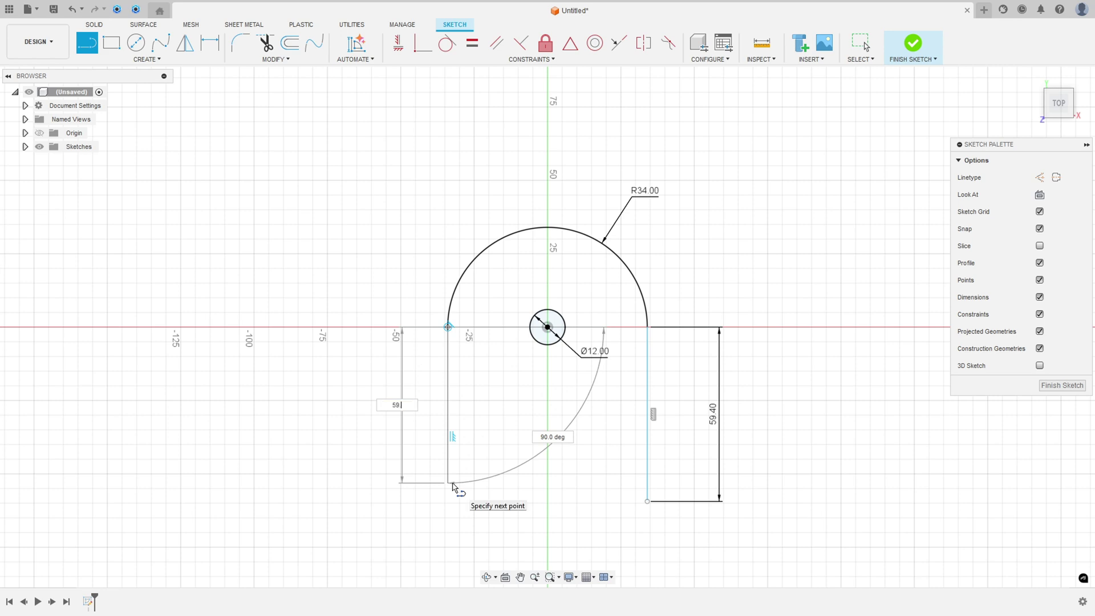
type(".4")
key("Return")
key("Escape")
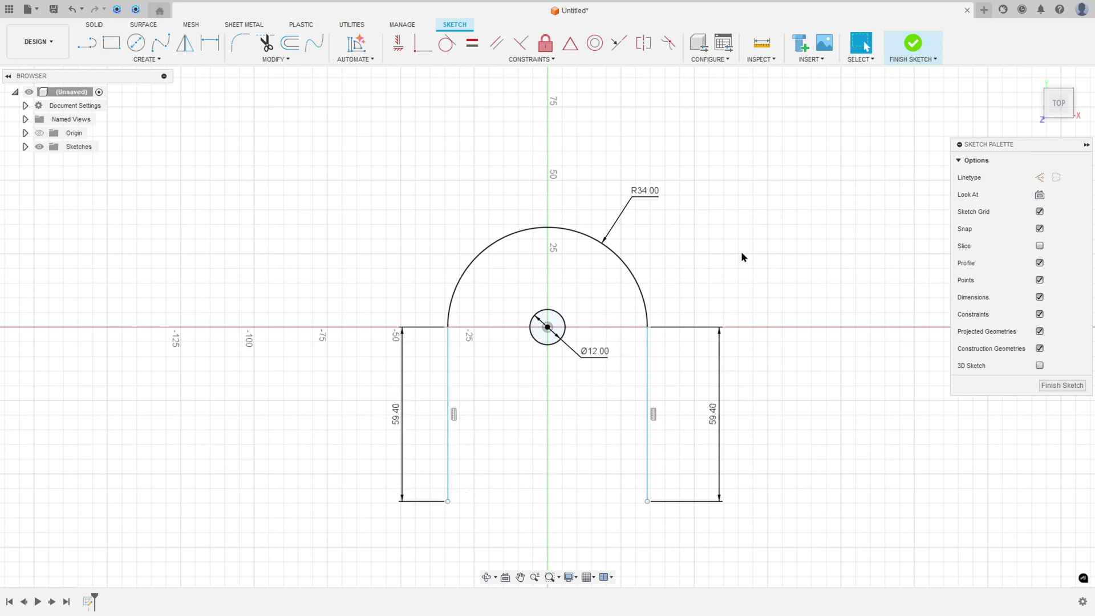
- Apply tangent constraints between the arc and both vertical side lines
left_click(455, 46)
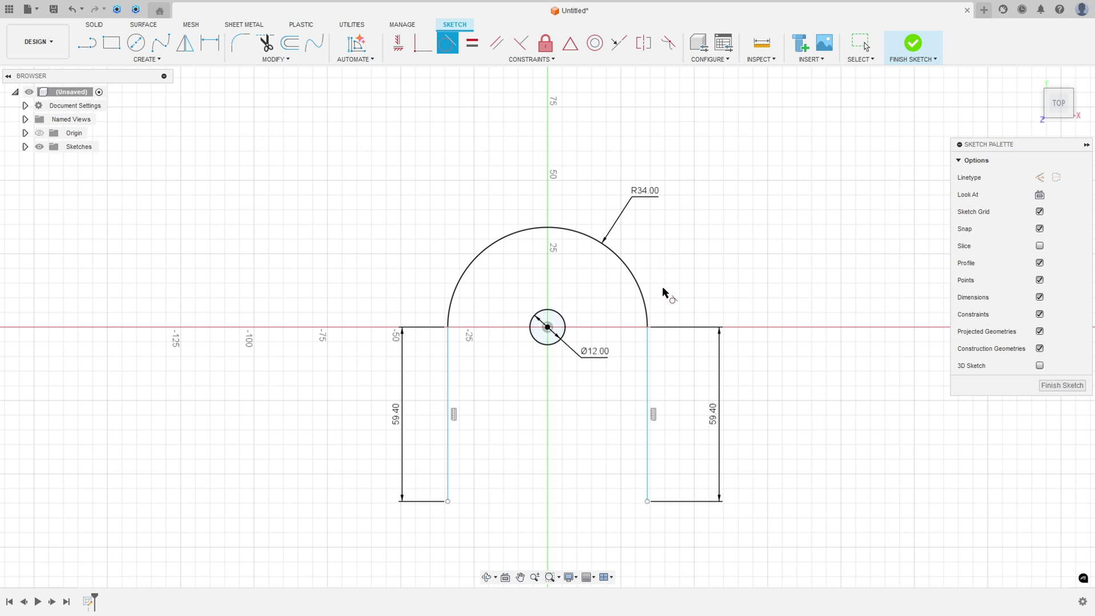
left_click(648, 342)
left_click(645, 314)
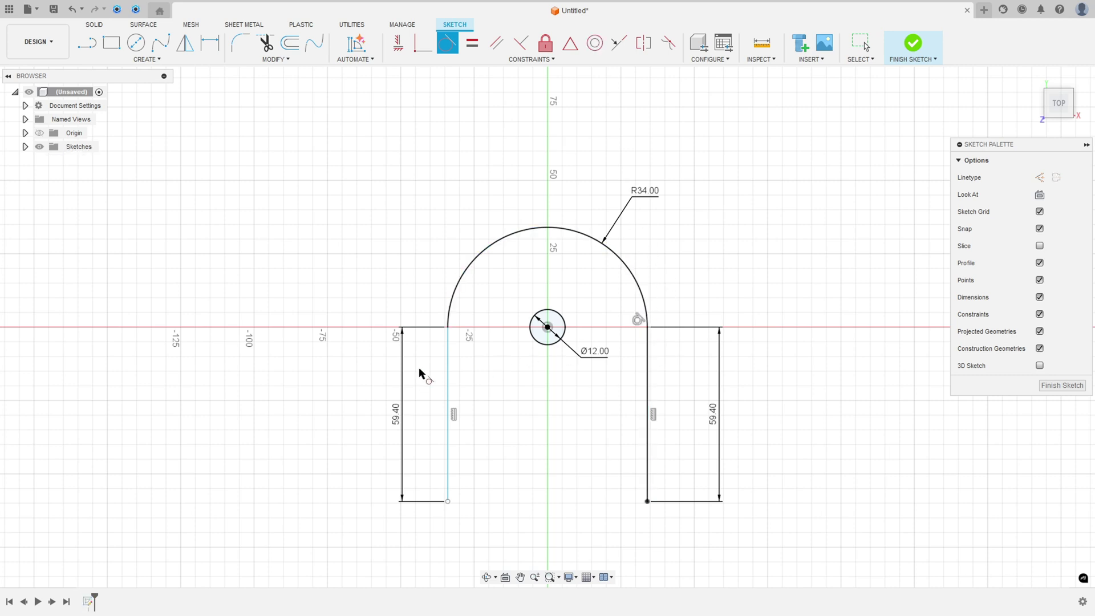
left_click(450, 365)
left_click(452, 311)
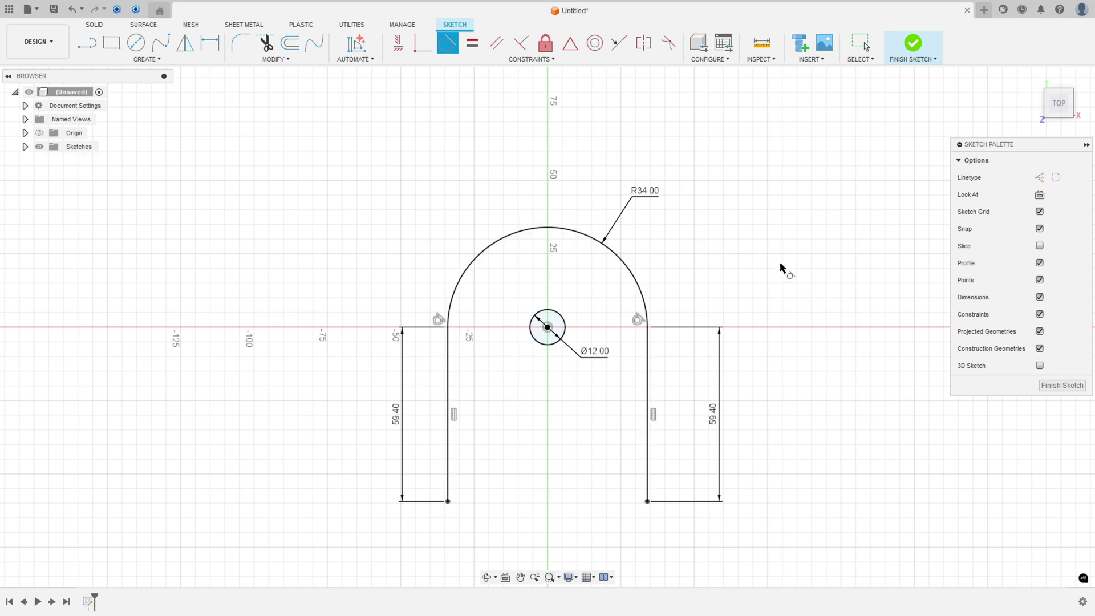
scroll(773, 361, "down", 1)
middle_click_drag(740, 394, 736, 279)
- Switch to the PDF drawing and mark the large central hole and its Ø28 dimension in red
key("alt+Tab")
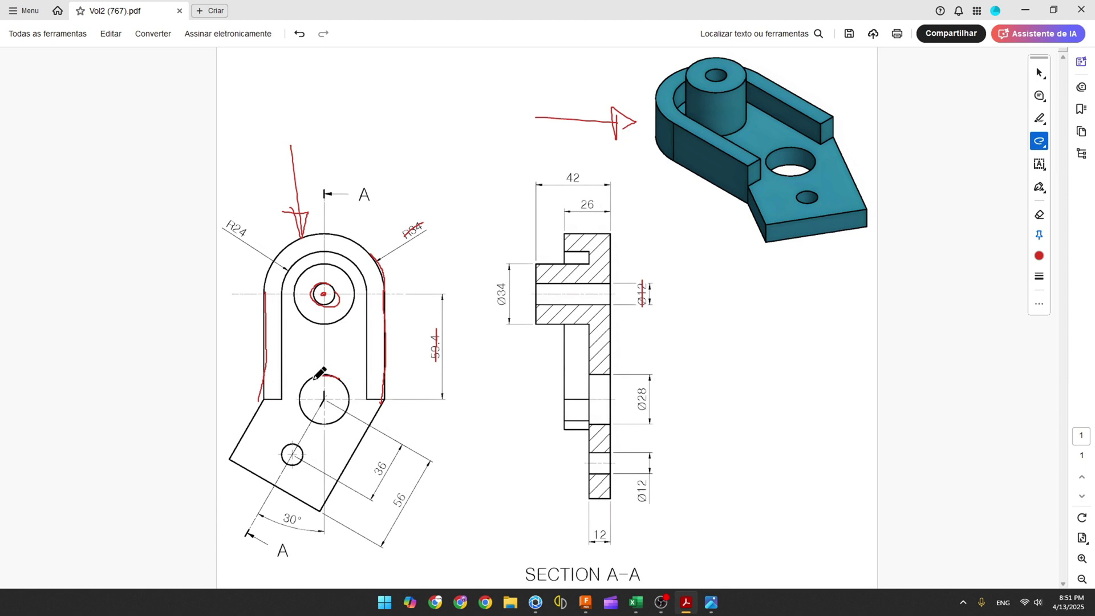
mouse_move(315, 378)
left_mouse_down()
mouse_move(301, 397)
mouse_move(323, 425)
mouse_move(348, 399)
mouse_move(332, 378)
left_mouse_up()
mouse_move(644, 383)
left_mouse_down()
mouse_move(646, 412)
mouse_move(643, 393)
left_mouse_up()
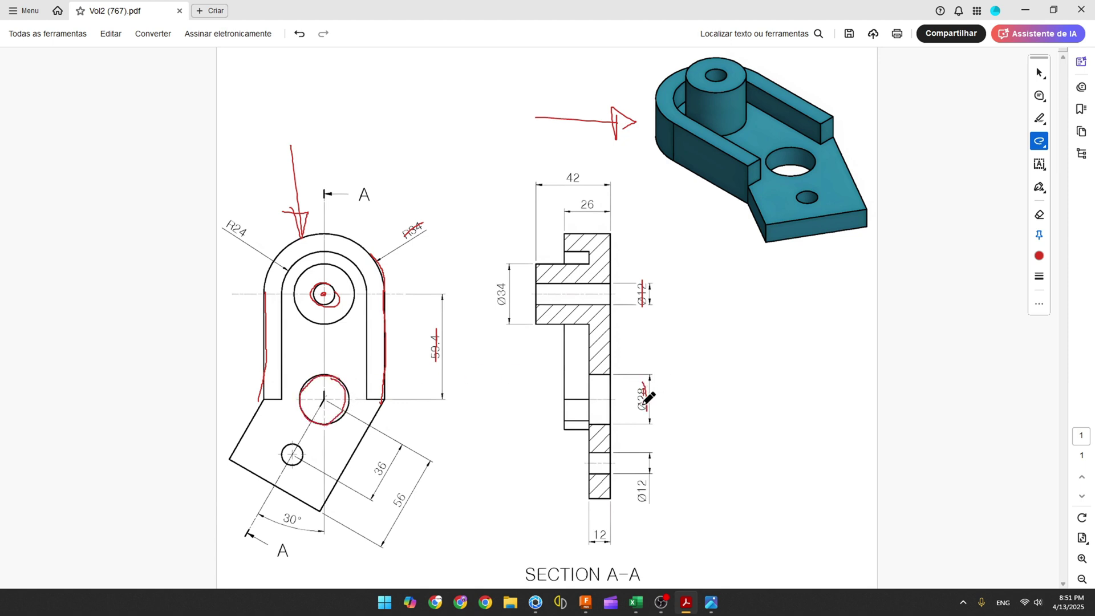
- Back in Fusion, draw a 28 mm diameter circle centered on the vertical axis, about level with the lower ends of the side lines
left_click(585, 603)
left_click(136, 43)
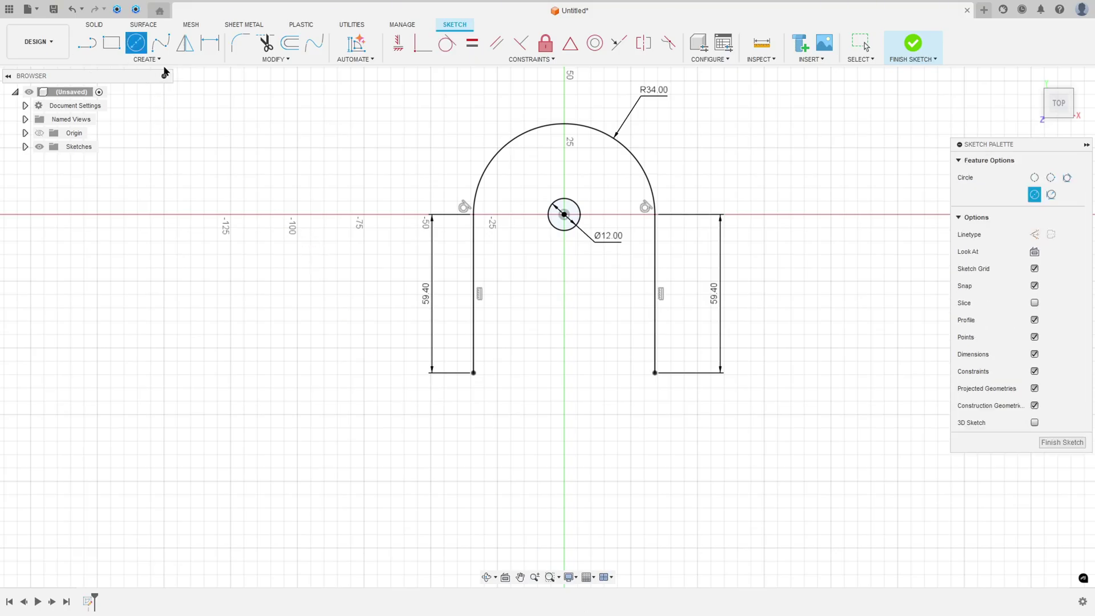
left_click(564, 374)
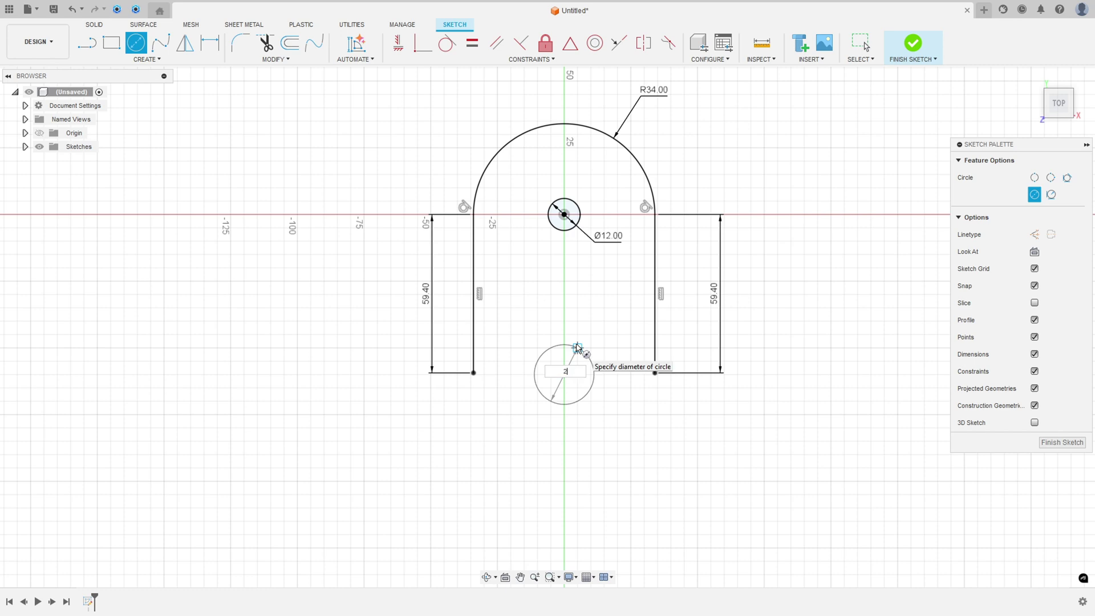
type("28")
key("Return")
key("Escape")
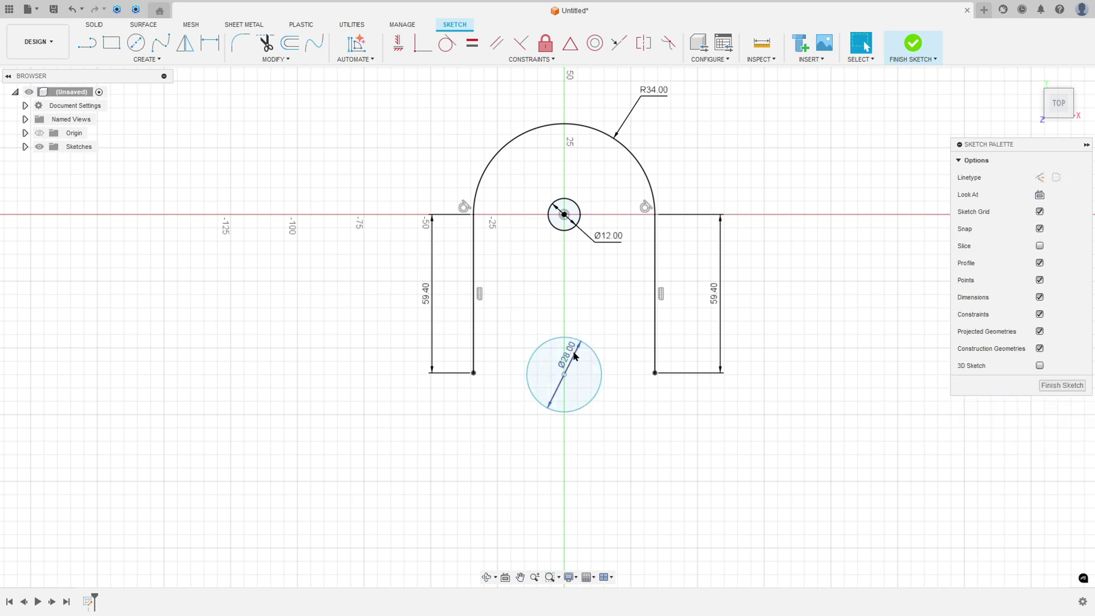
- Move the Ø28 label outside its circle, then align the circle's center vertically with the origin and horizontally with the right side line's lower end
left_click_drag(574, 356, 642, 415)
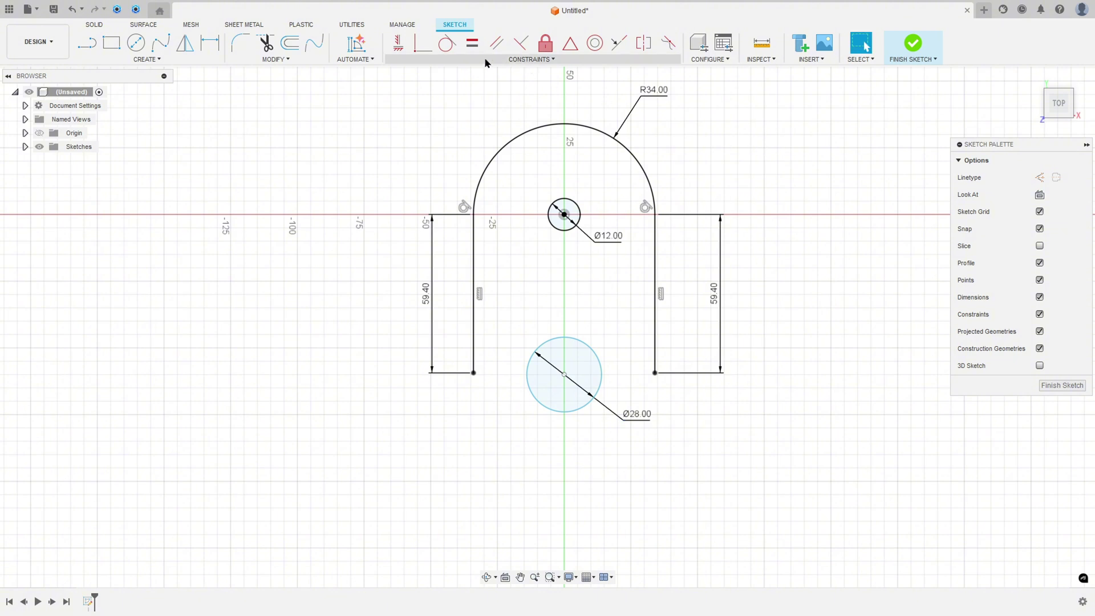
left_click(399, 45)
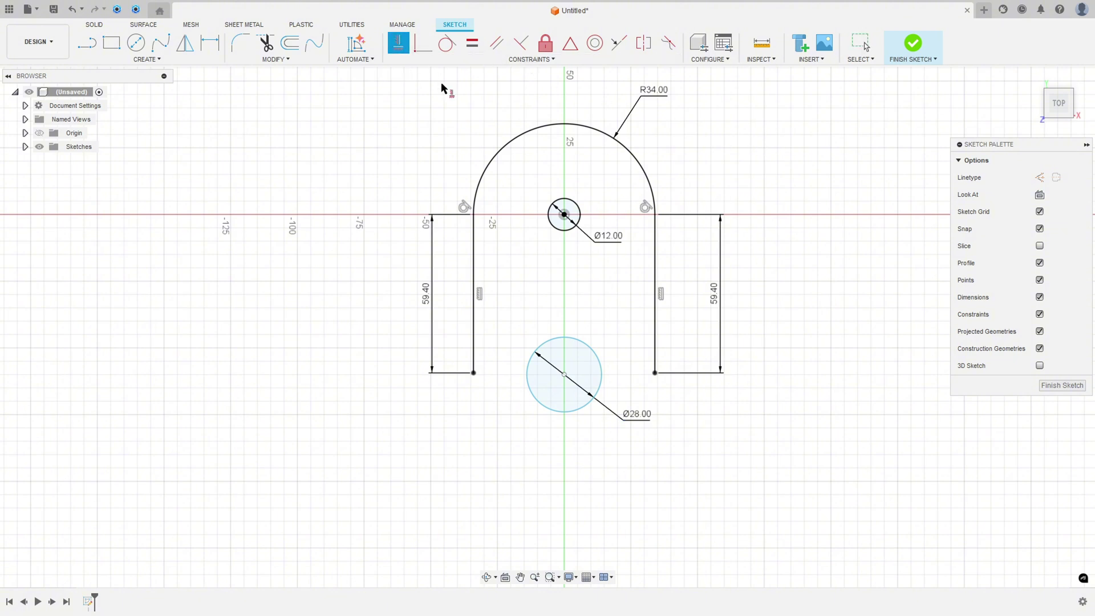
left_click(564, 374)
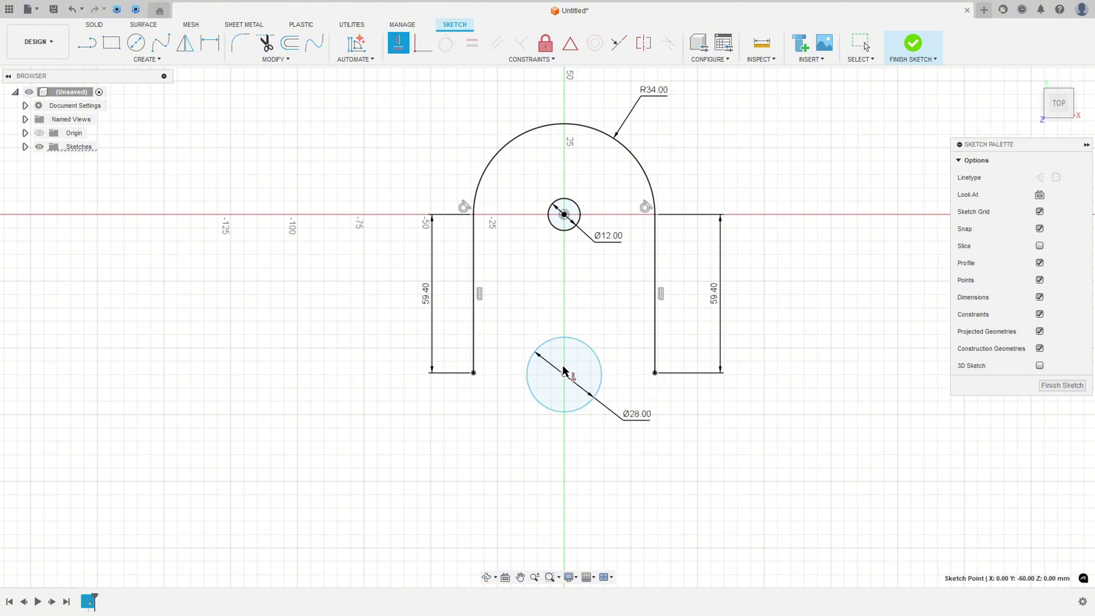
left_click(565, 215)
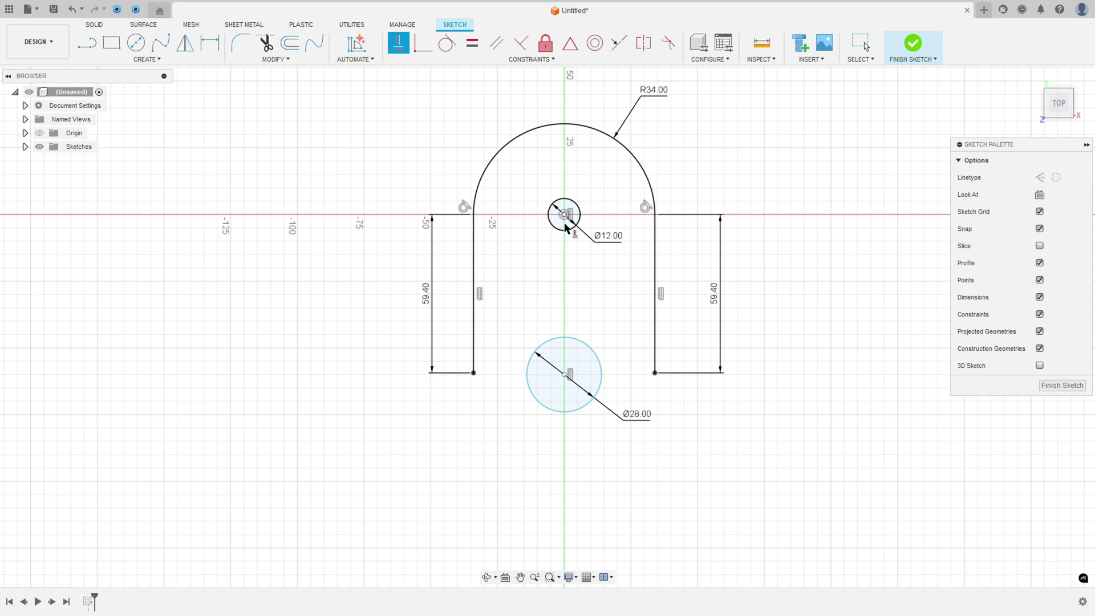
left_click(564, 376)
left_click(653, 374)
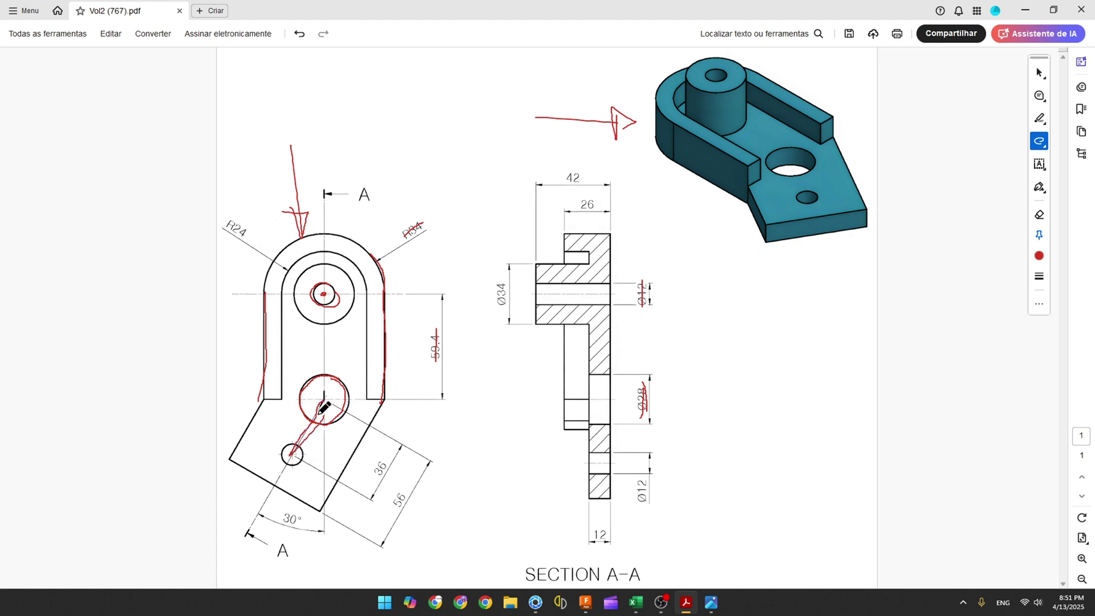
- In the PDF drawing, undo the last stroke and mark in red the line between the lower hole centers, its 36 dimension and the vertical 30° reference
key("ctrl+z")
left_click_drag(326, 399, 287, 461)
left_click_drag(372, 478, 392, 458)
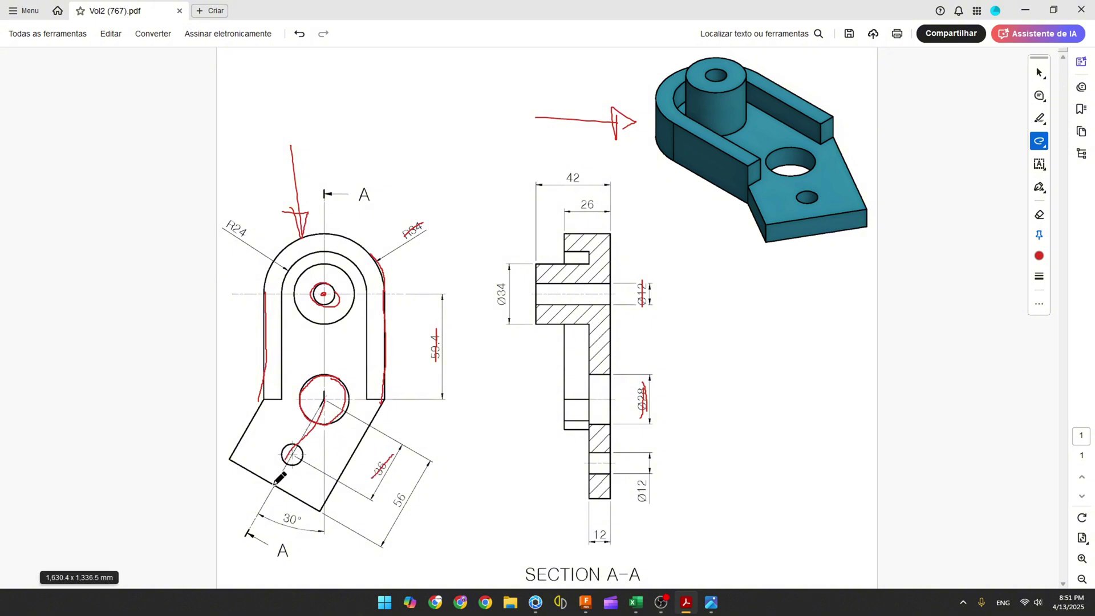
left_click_drag(276, 482, 294, 488)
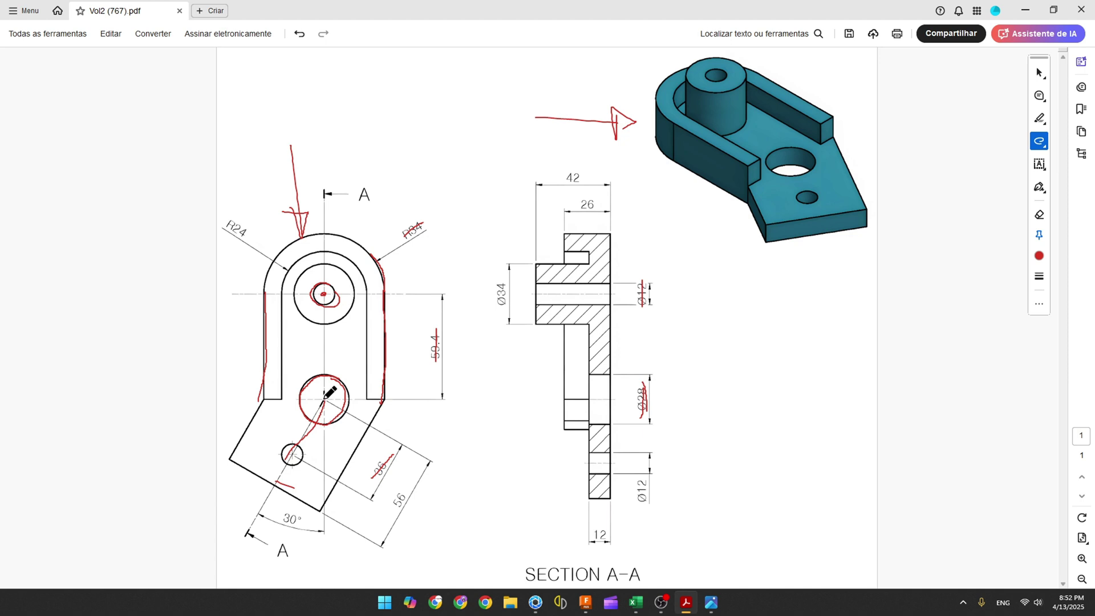
left_click_drag(324, 399, 321, 486)
- Back in Fusion, draw two construction lines from the Ø28 circle's center: one slanting down-left about 54 mm long, the other straight down
left_click(586, 605)
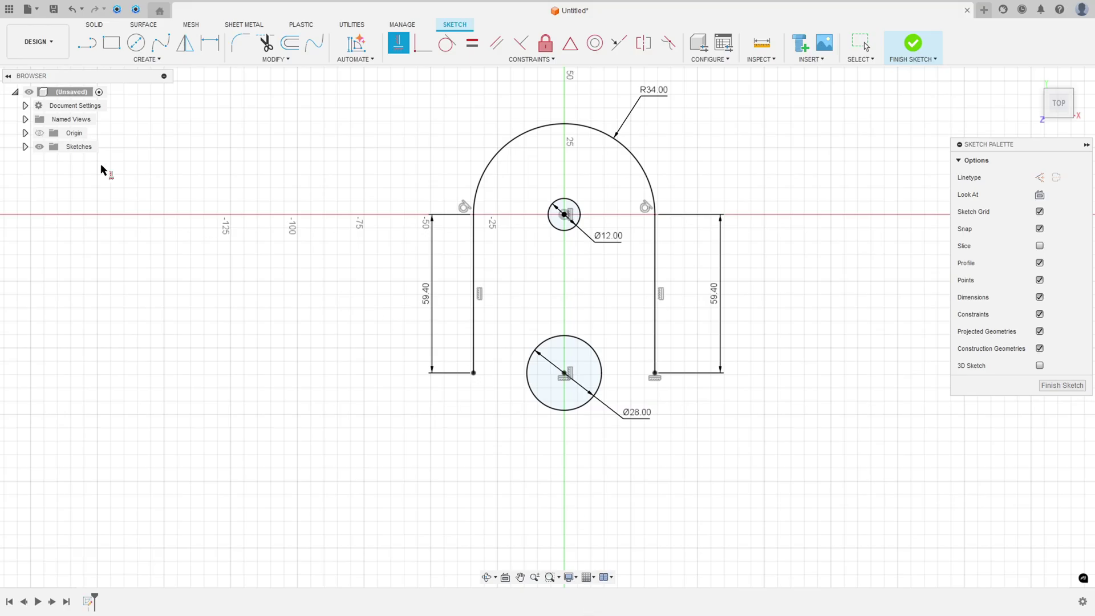
left_click(88, 43)
left_click(1039, 177)
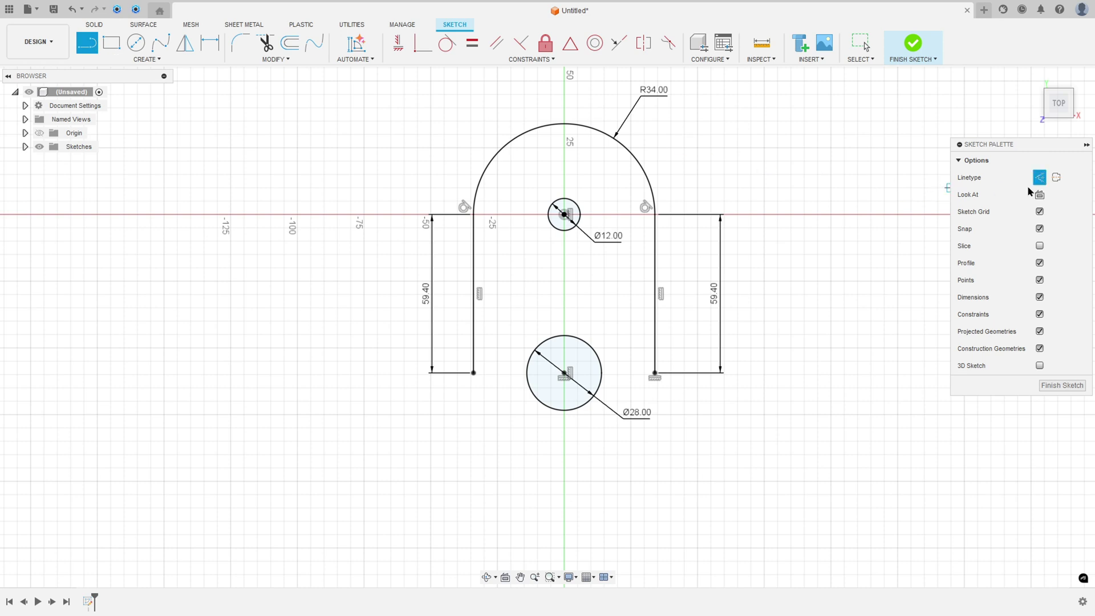
left_click(565, 377)
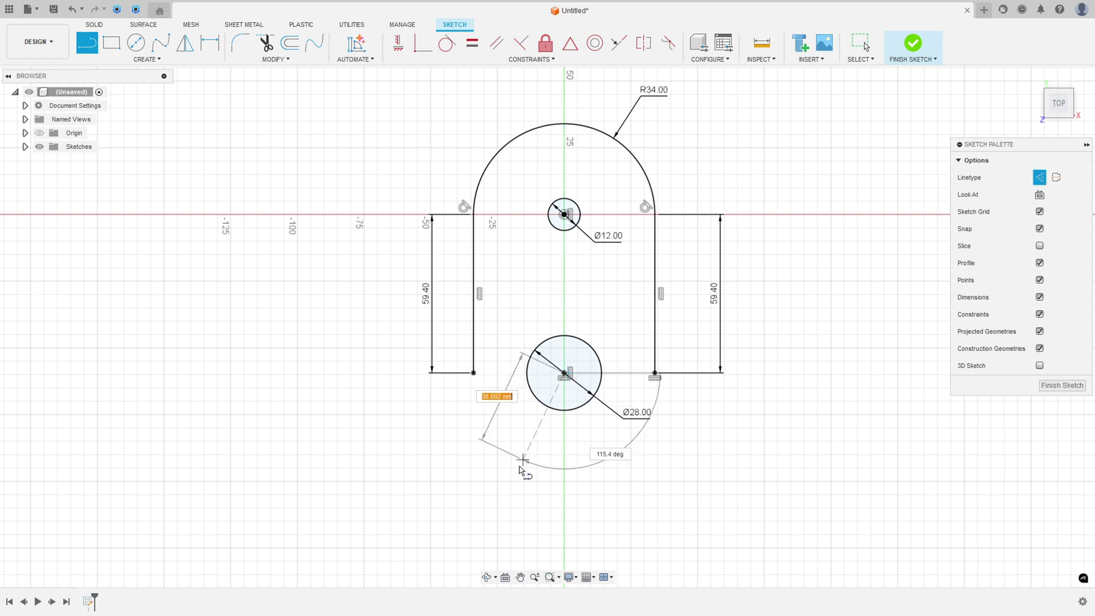
left_click(495, 500)
key("Escape")
key("l")
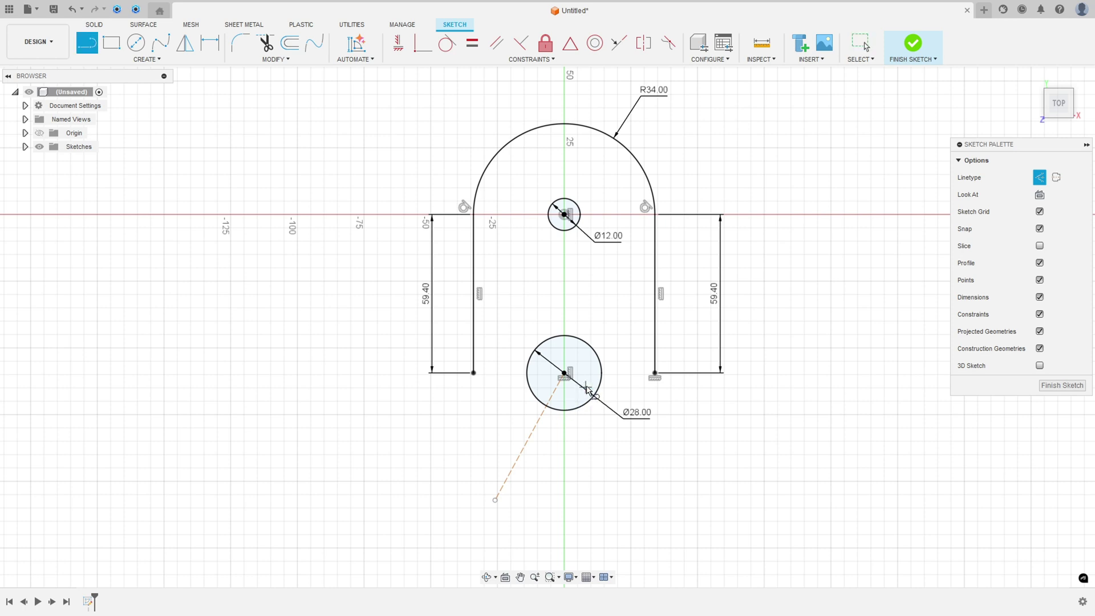
left_click(564, 374)
left_click(559, 500)
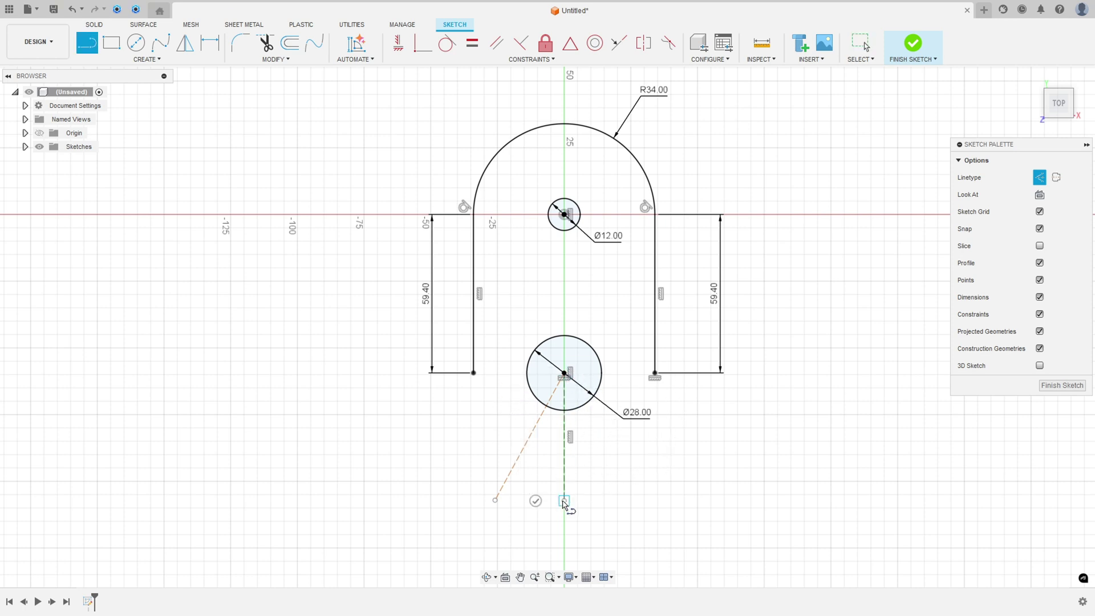
key("Escape")
- Dimension the angle between the slanted and vertical construction lines as 30°
left_click(210, 43)
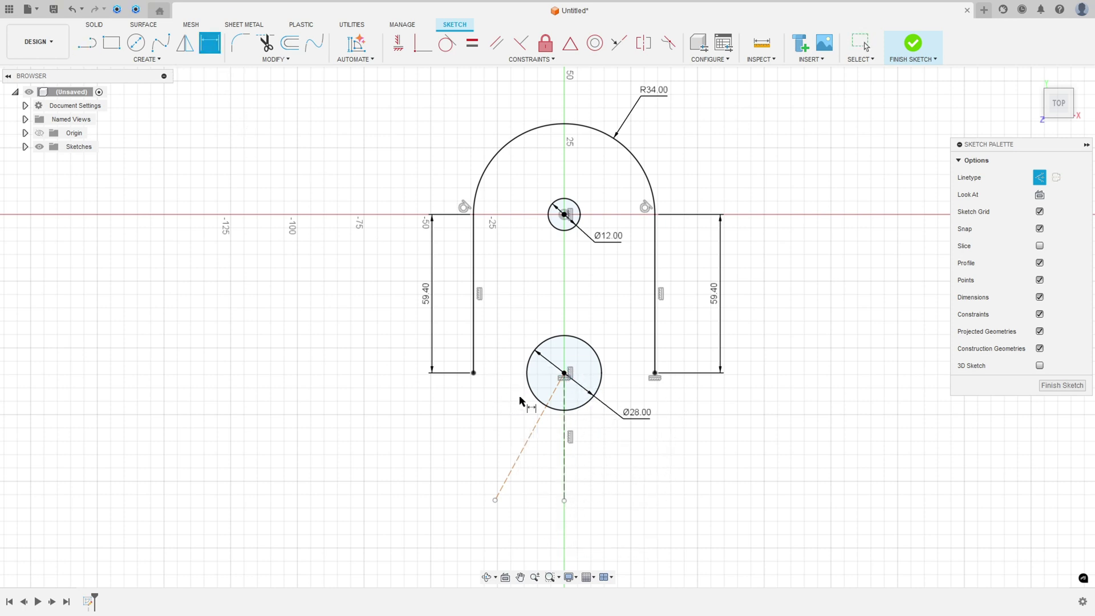
left_click(540, 420)
left_click(563, 440)
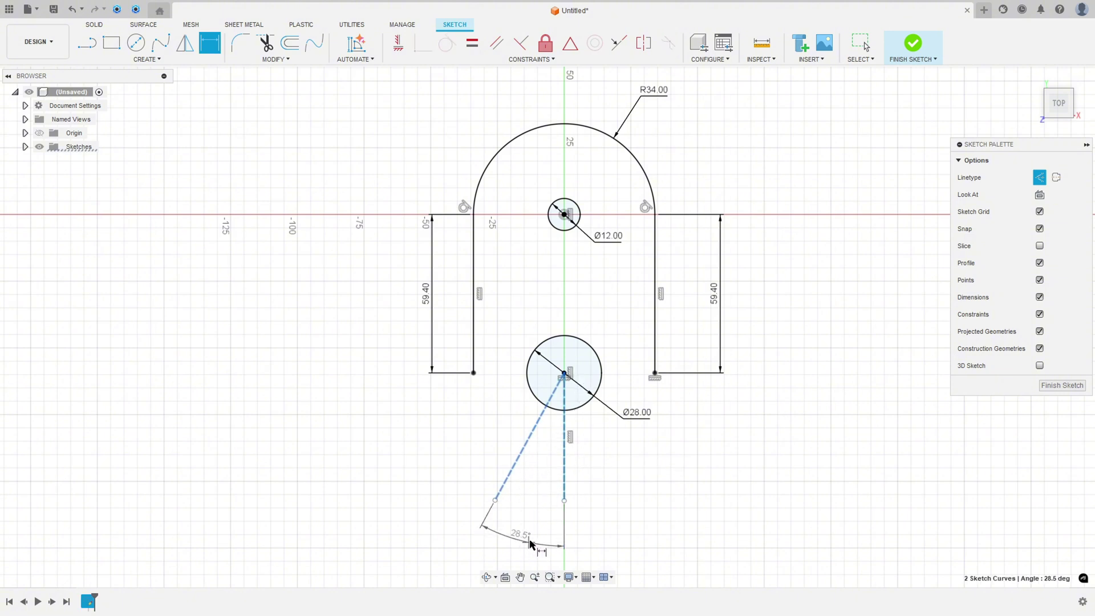
left_click(530, 539)
type("30")
key("Return")
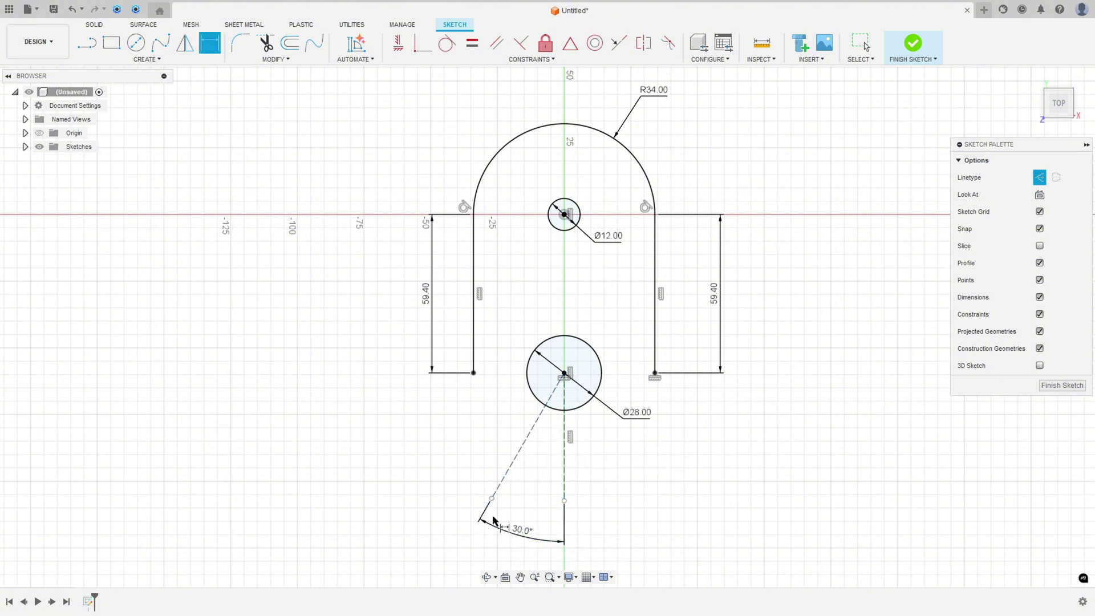
- Set the slanted construction line's aligned length to 36 mm
left_click(506, 474)
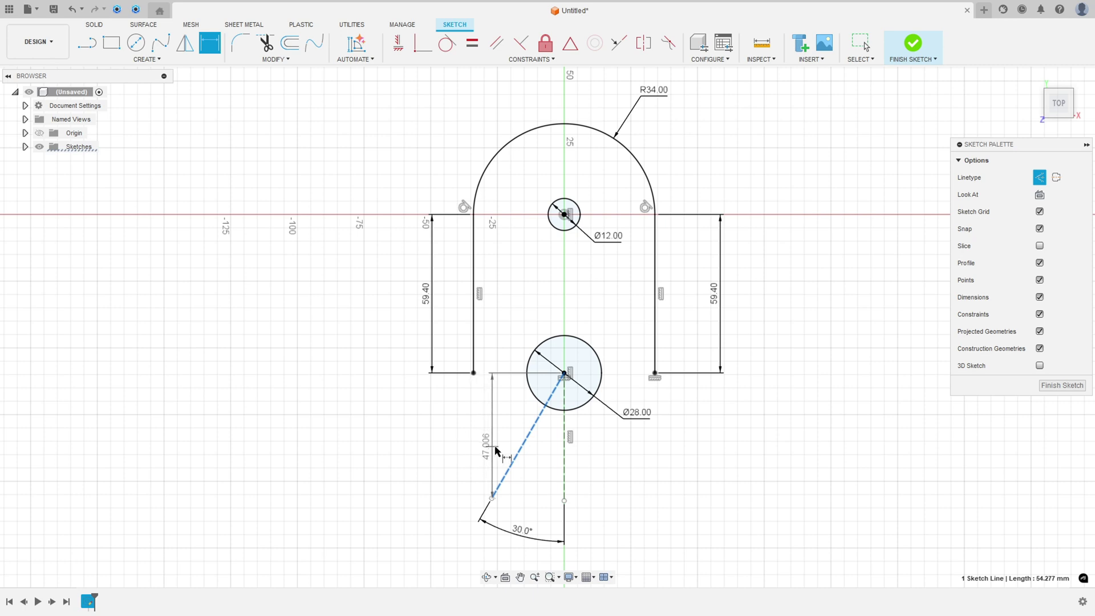
left_click(499, 448)
type("36")
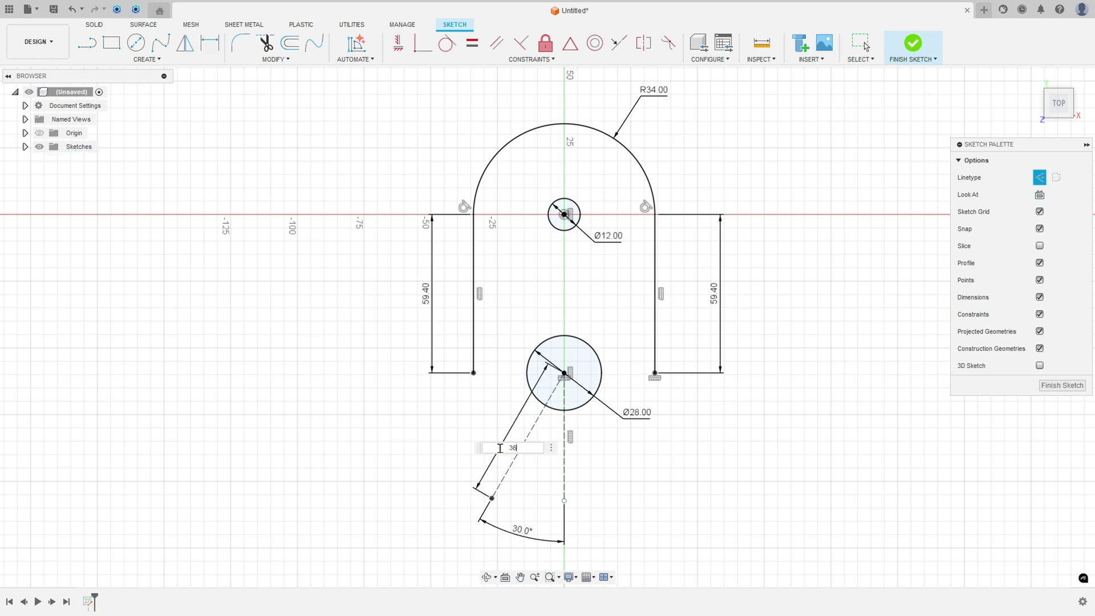
key("Return")
key("Escape")
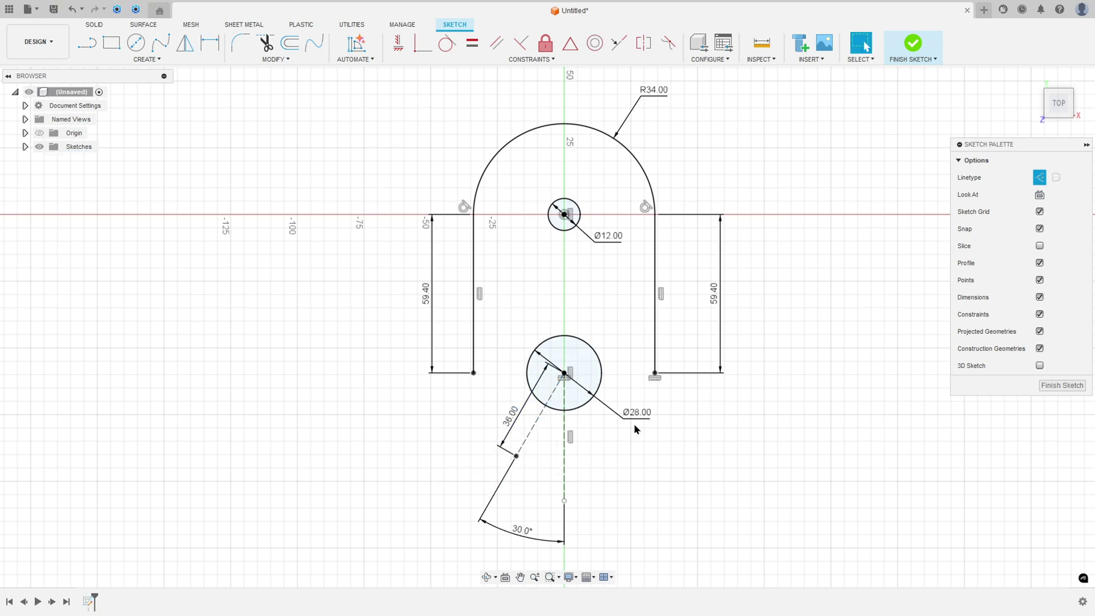
- Reposition the Ø28 label above its circle and the 30° angle dimension farther below the construction lines
left_click_drag(635, 413, 610, 299)
scroll(527, 540, "down", 1)
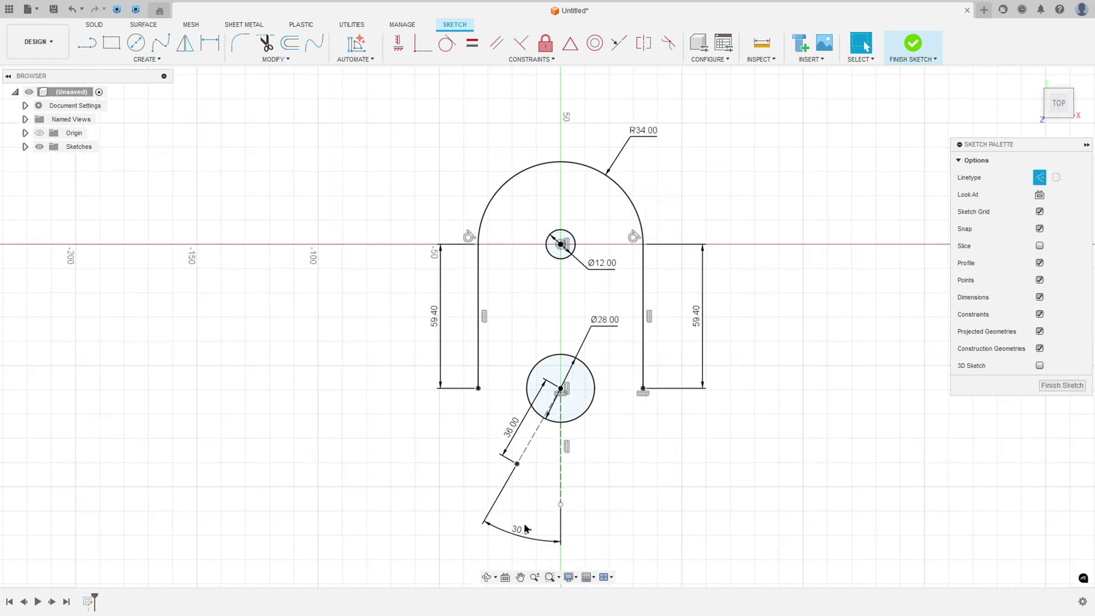
middle_click_drag(527, 540, 539, 450)
left_click_drag(537, 452, 501, 506)
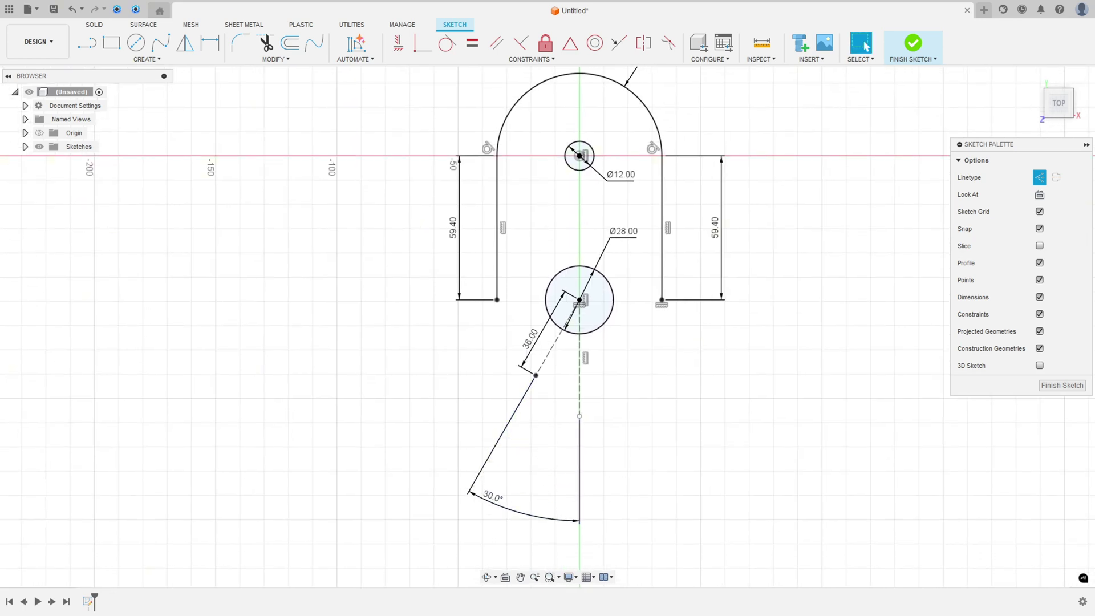
- Switch to the PDF drawing and mark the small lower hole, its Ø12 dimension and the 30° angle in red
key("alt+Tab")
mouse_move(287, 446)
left_mouse_down()
mouse_move(301, 443)
mouse_move(282, 454)
mouse_move(304, 465)
mouse_move(298, 445)
left_mouse_up()
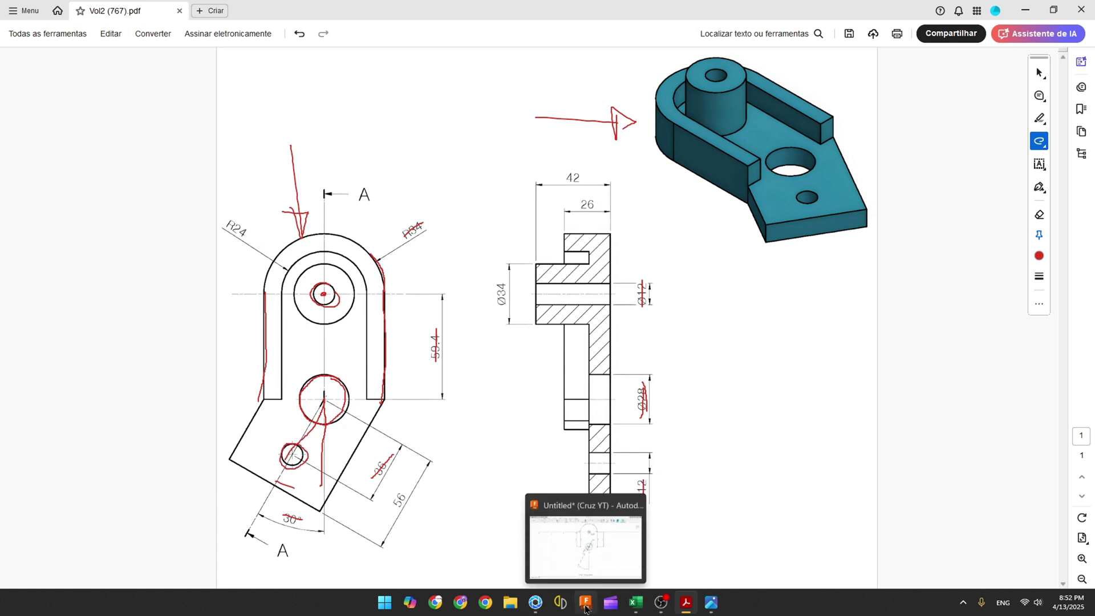
- Back in Fusion, draw a solid 12 mm diameter circle at the slanted construction line's lower end and move its dimension label below it
left_click(546, 554)
left_click(136, 42)
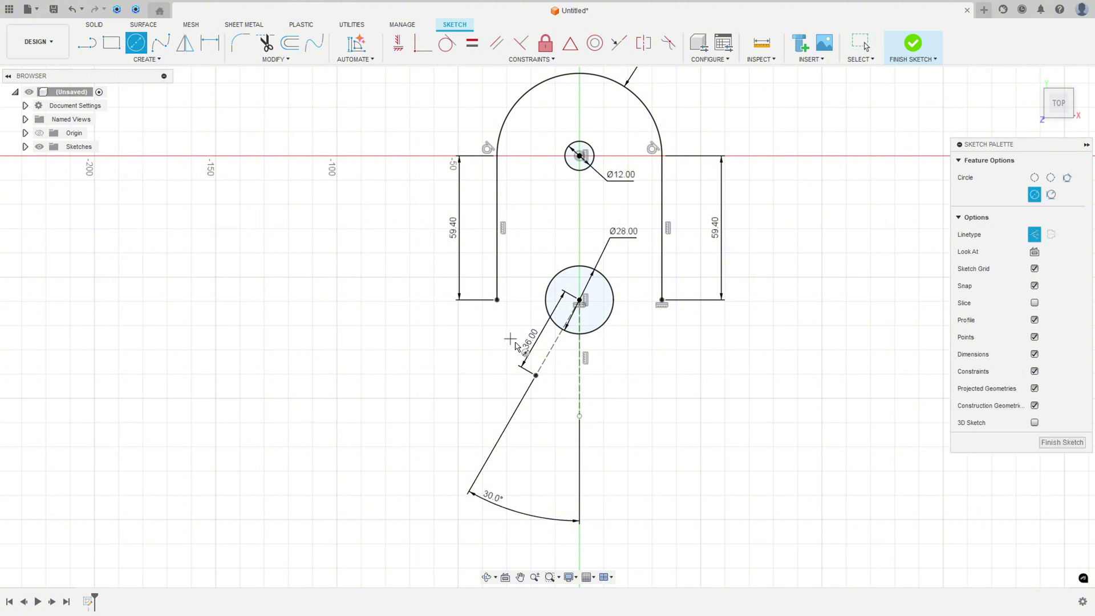
left_click(537, 375)
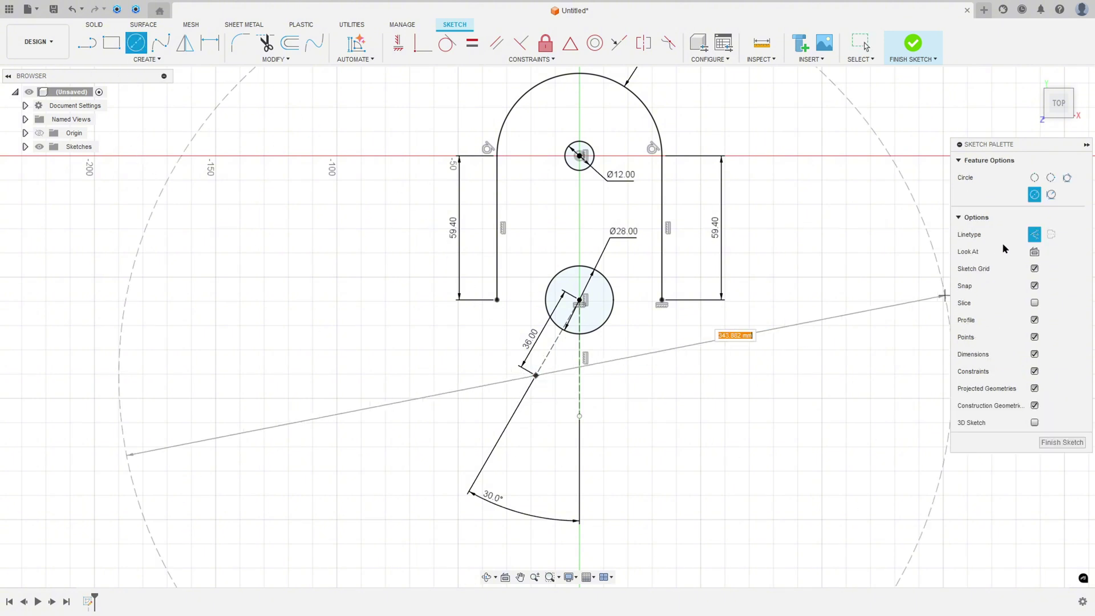
left_click(1034, 234)
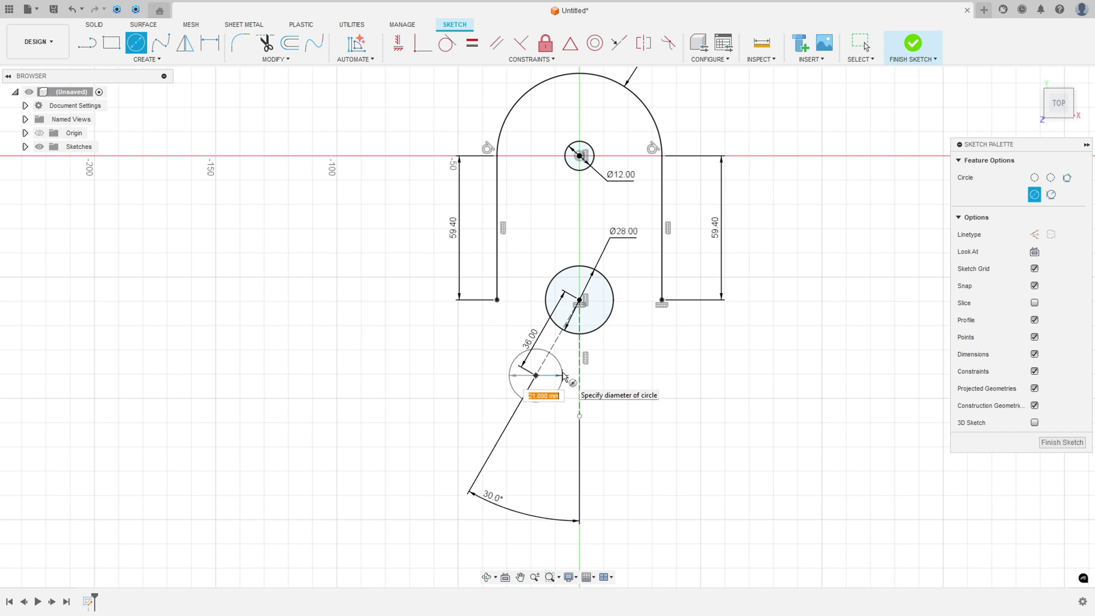
type("12")
key("Return")
key("Escape")
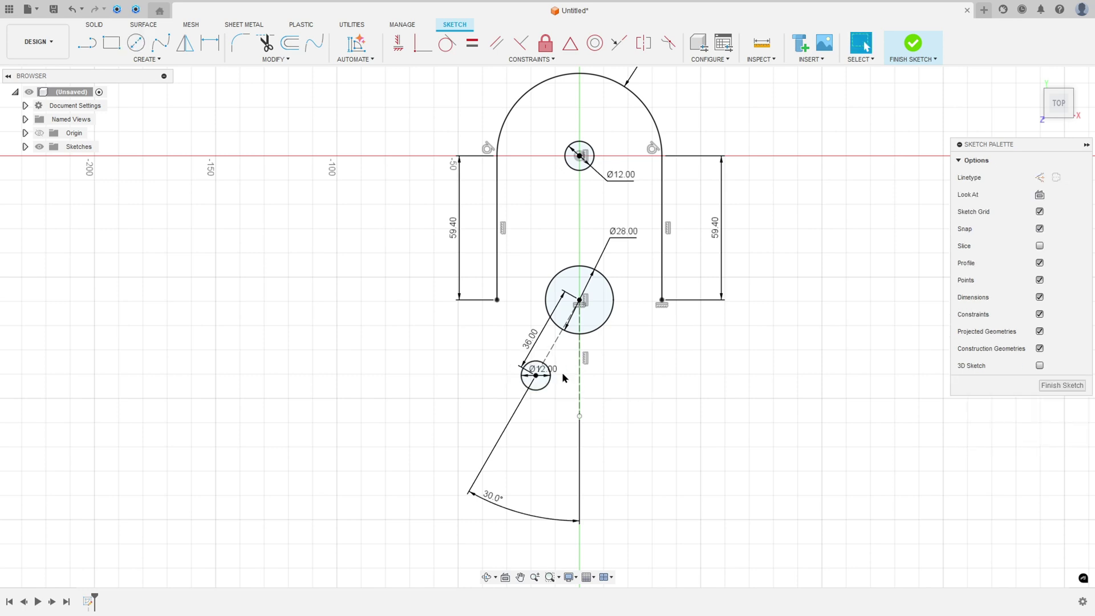
left_click(556, 372)
left_click_drag(556, 372, 547, 423)
- Switch to the PDF drawing and trace in red the angled lower outline, the line between the lower hole centers and the 56 dimension
key("alt+Tab")
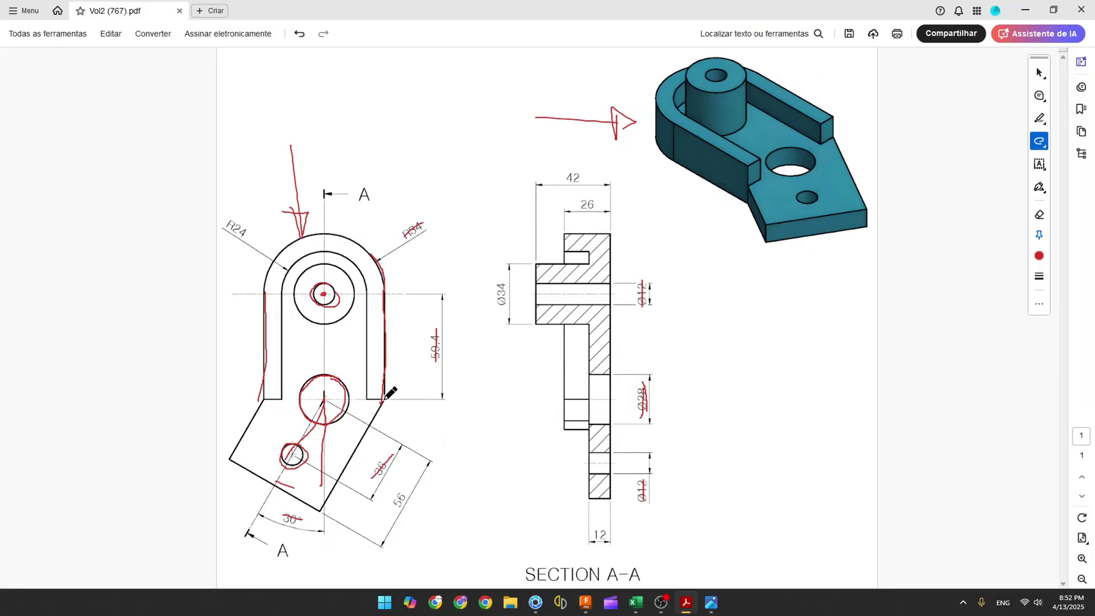
left_click_drag(386, 399, 319, 509)
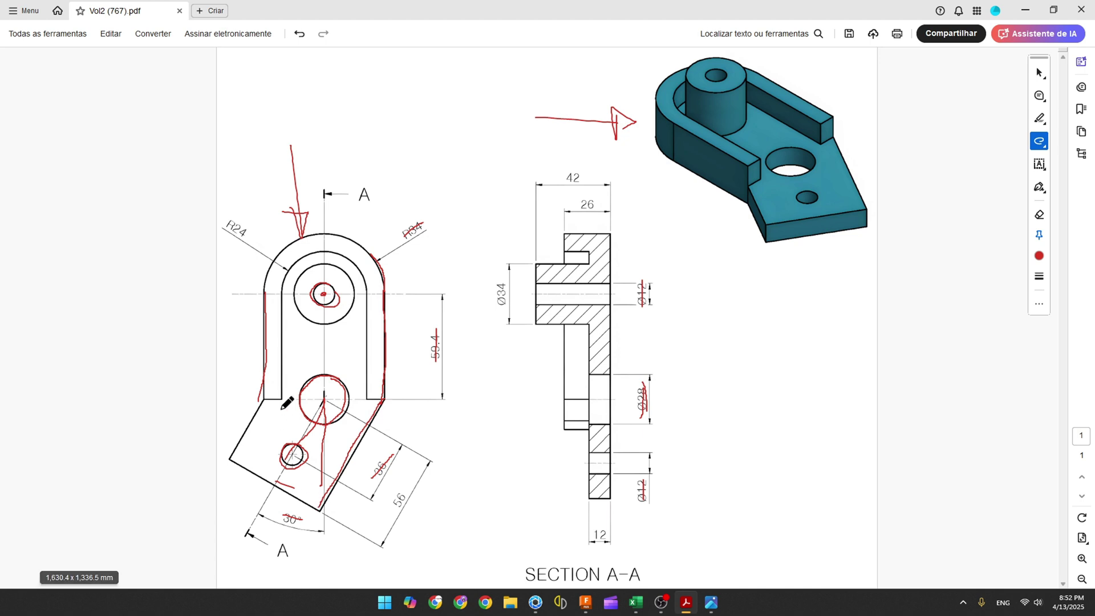
left_click_drag(264, 401, 228, 459)
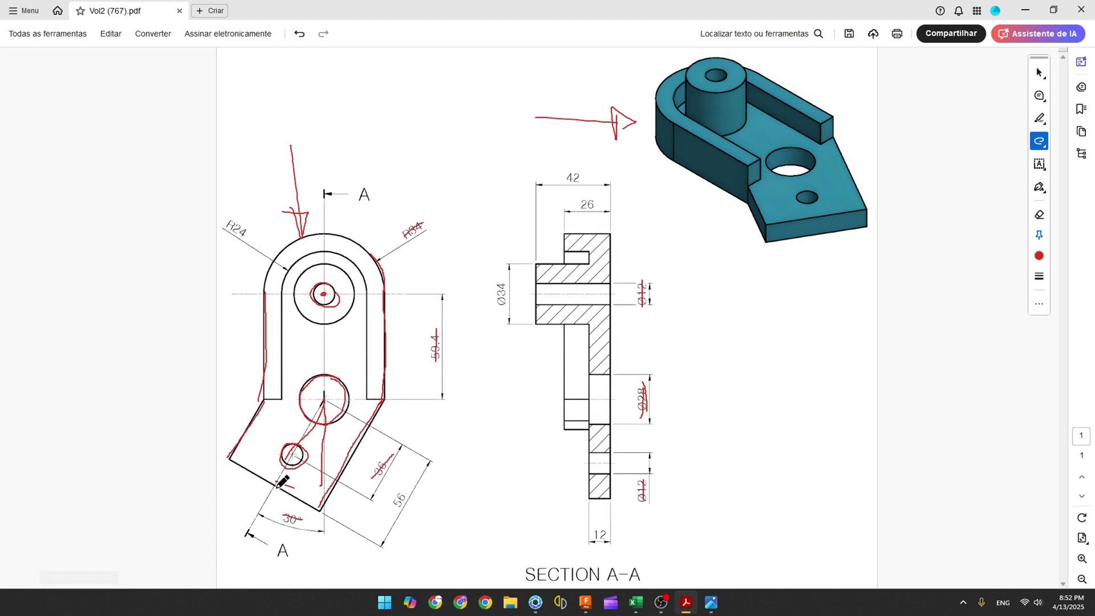
left_click_drag(230, 457, 277, 484)
left_click_drag(321, 403, 299, 440)
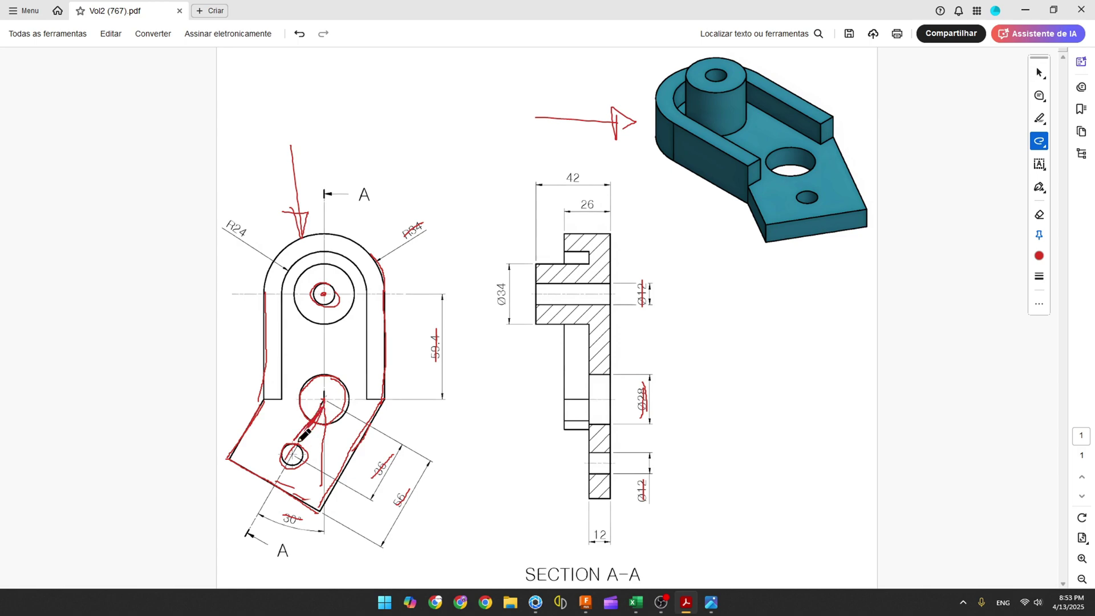
- Back in Fusion, close the base profile with three connected lines between the side lines' lower ends, placing the lowest corner on the vertical axis
left_click(562, 564)
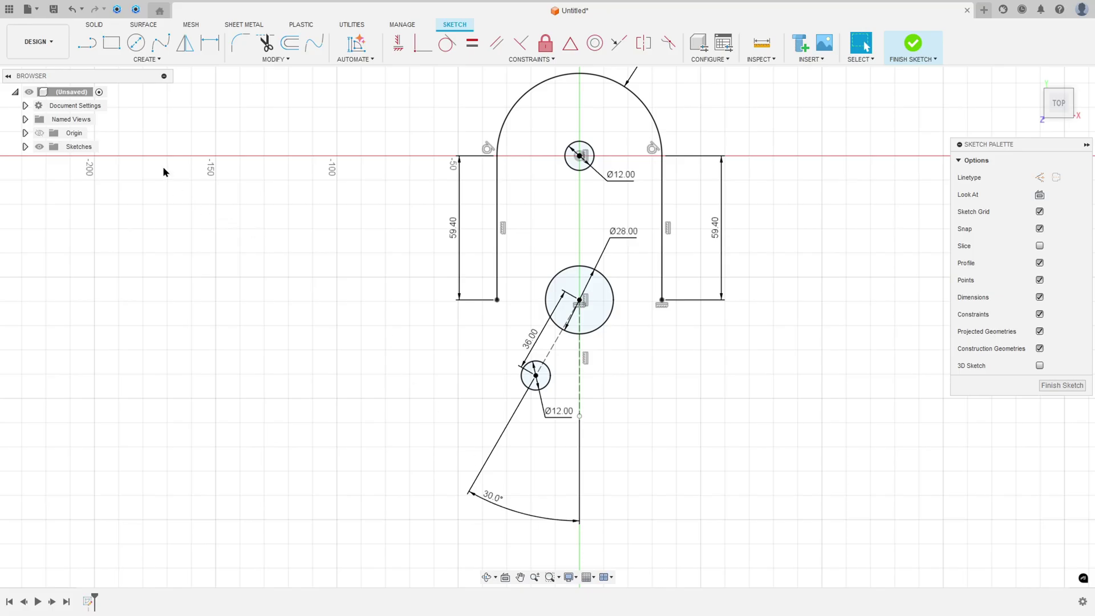
key("l")
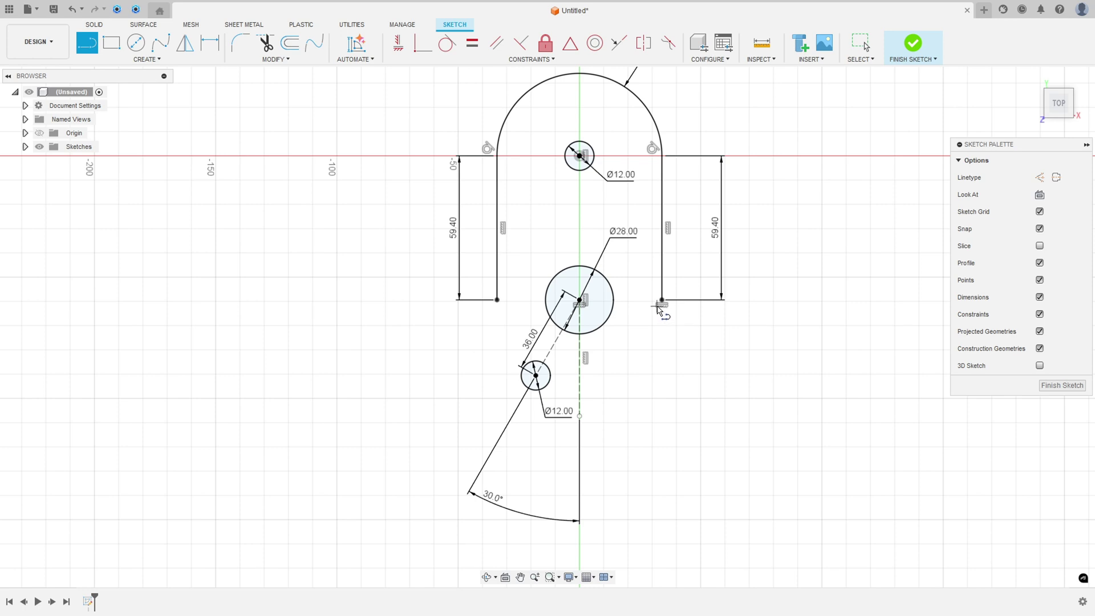
left_click(662, 300)
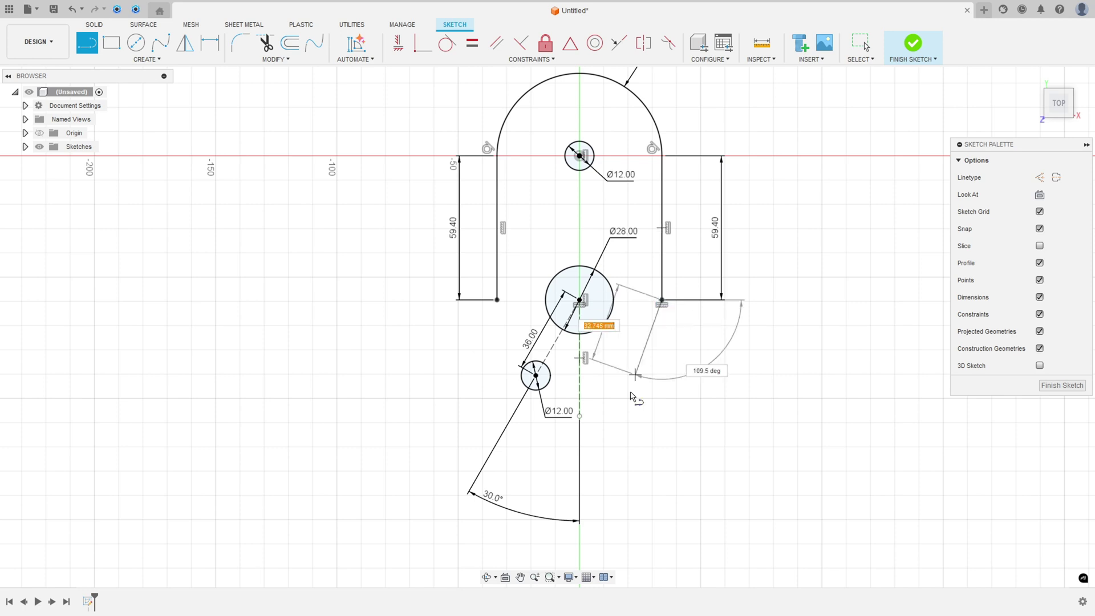
left_click(580, 484)
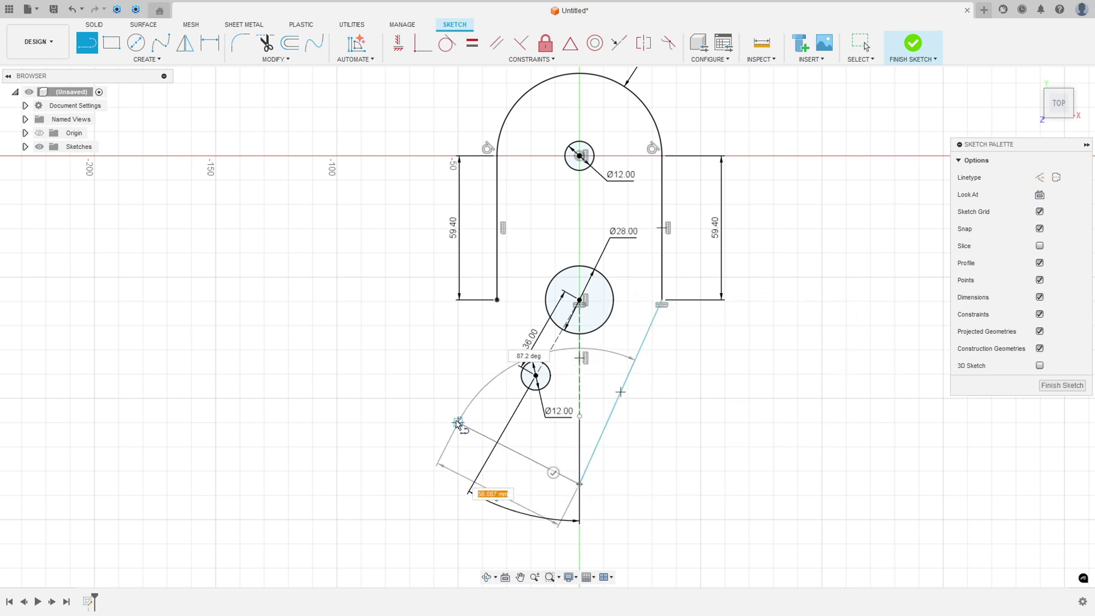
left_click(459, 422)
left_click(496, 300)
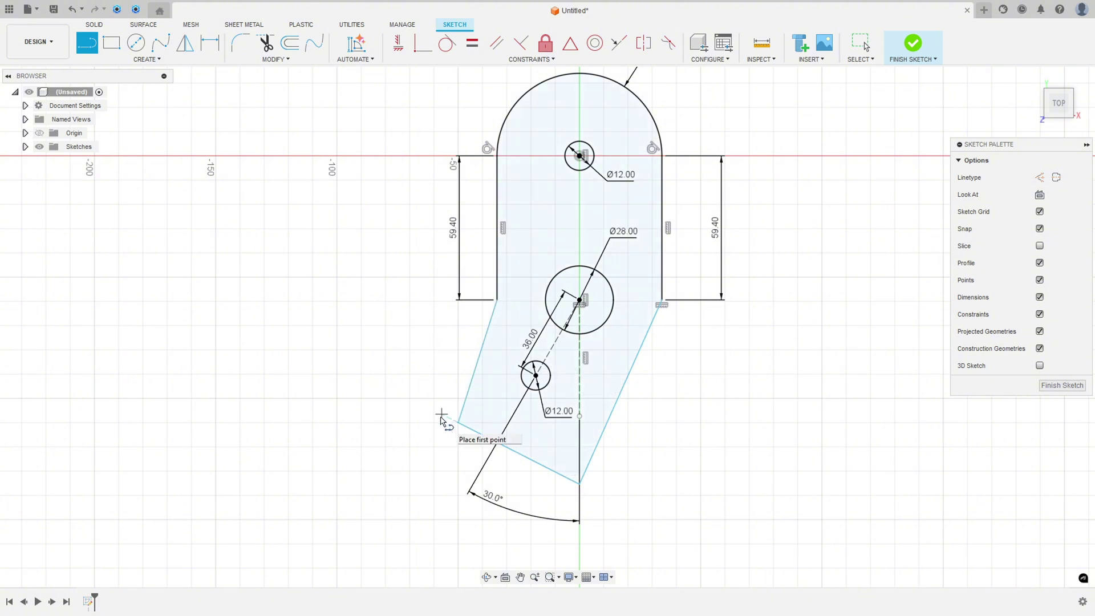
key("Escape")
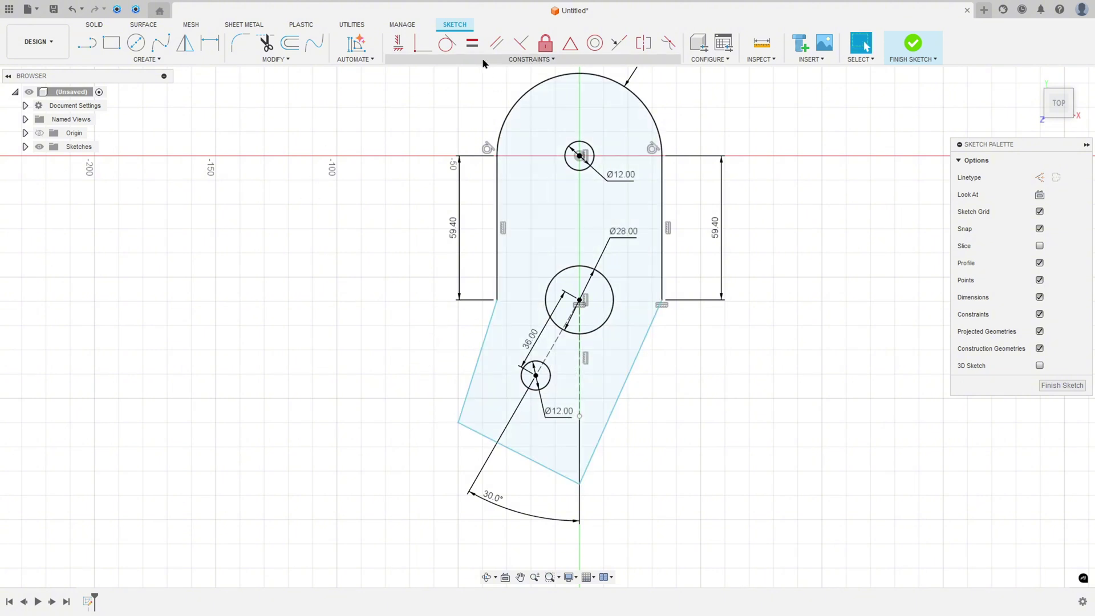
- Constrain the right slanted outline line parallel to the construction line between the lower holes, and the left slanted line parallel to the right one
left_click(497, 45)
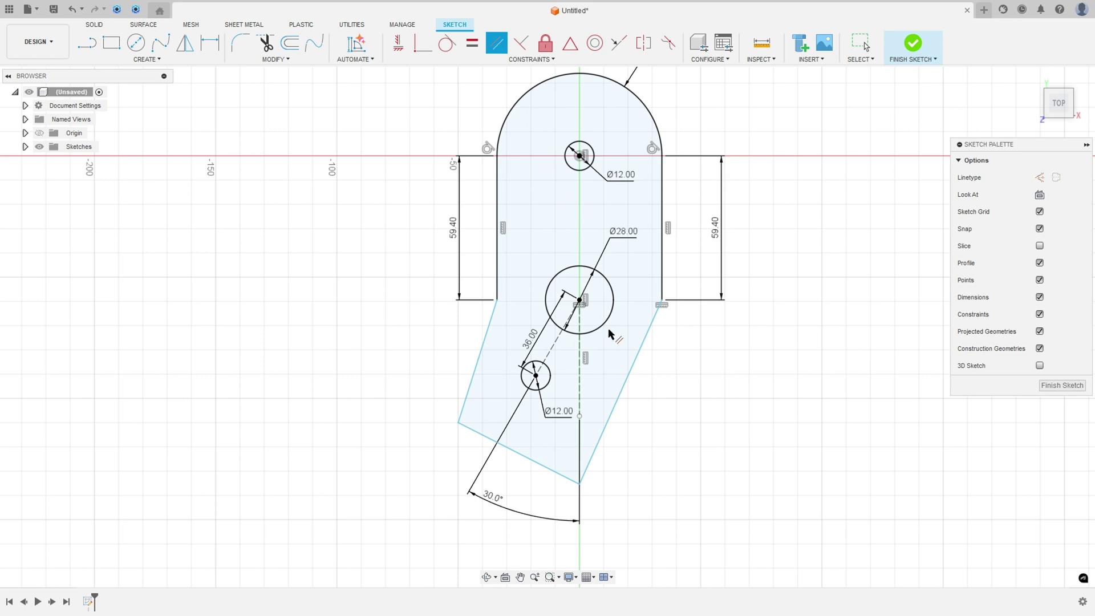
left_click(621, 391)
left_click(558, 346)
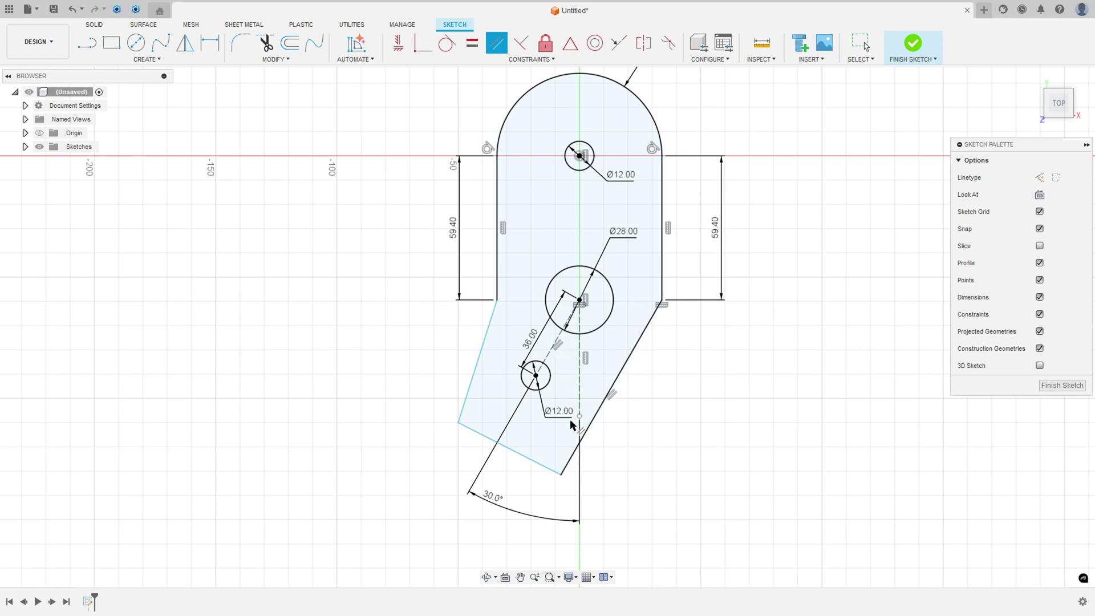
left_click(612, 391)
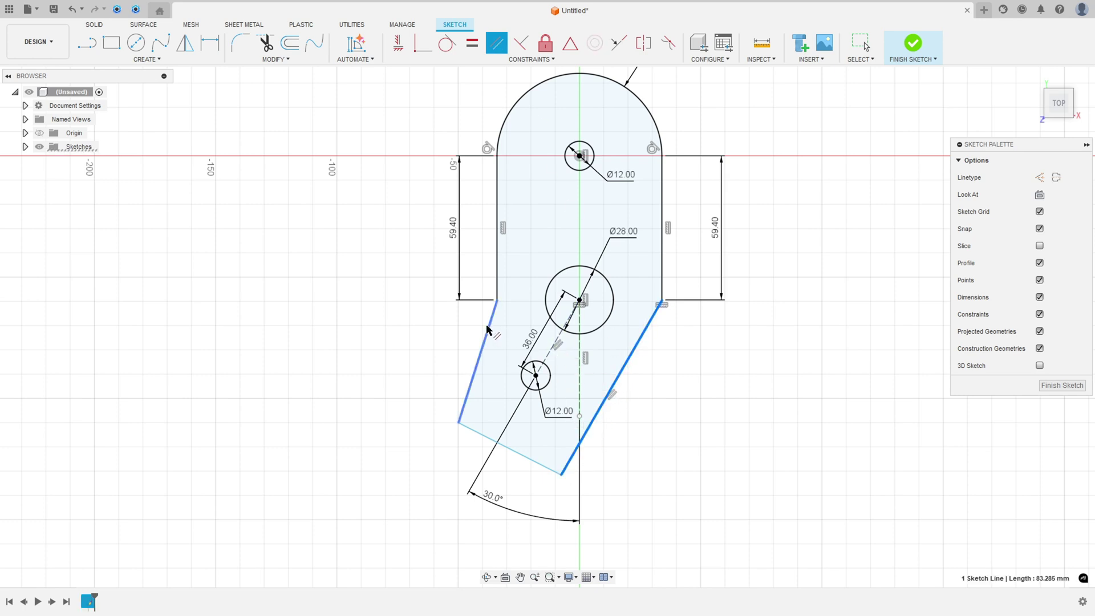
left_click(488, 330)
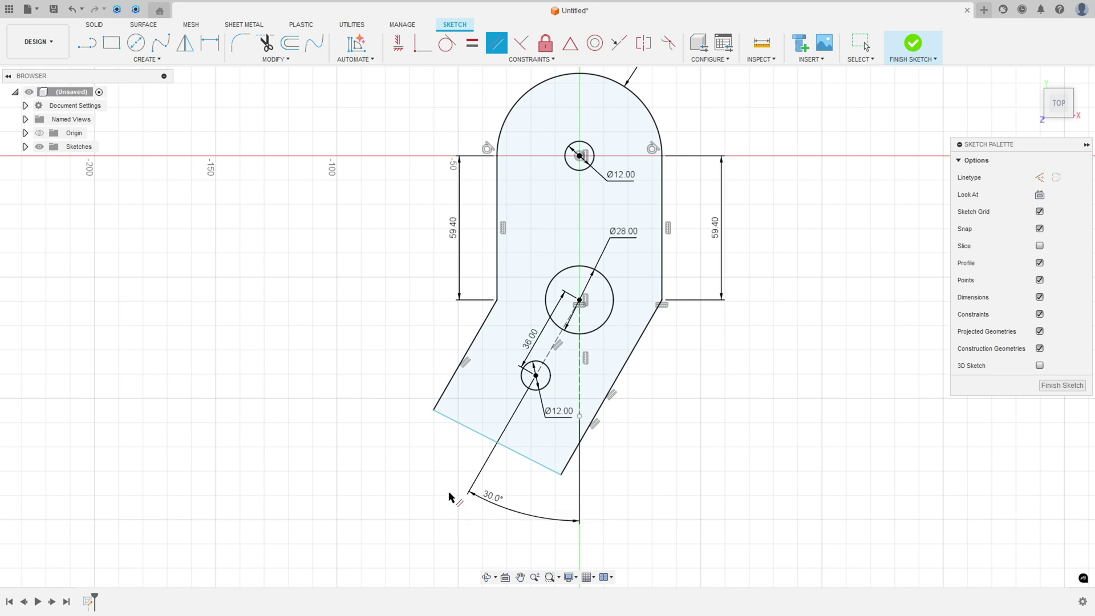
- Dimension the distance from the large hole's center to the profile's lower end line and set it to 56 mm
left_click(209, 43)
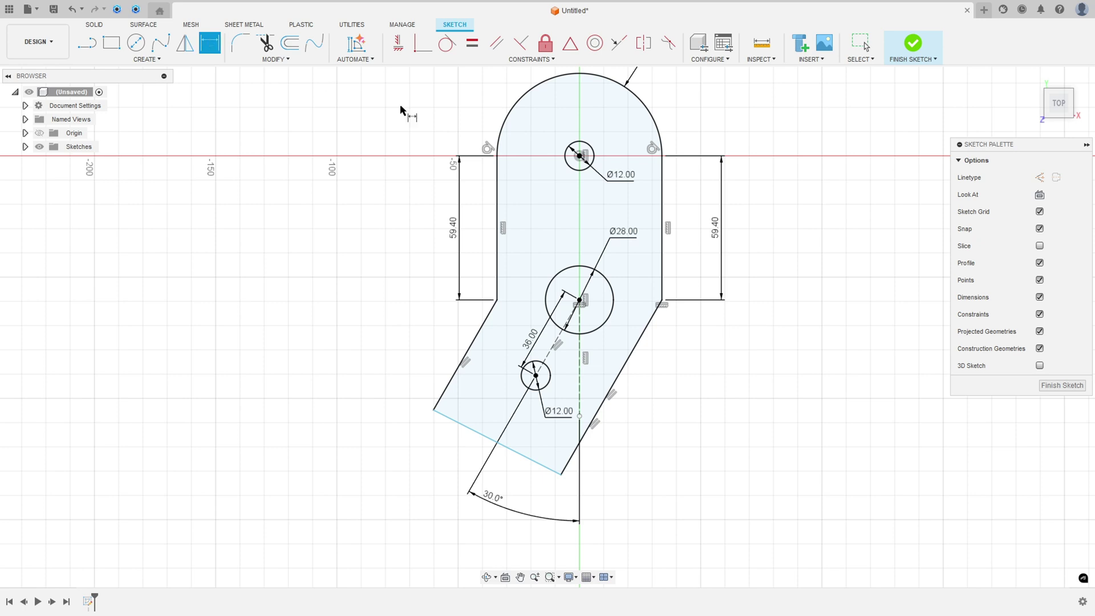
left_click(500, 449)
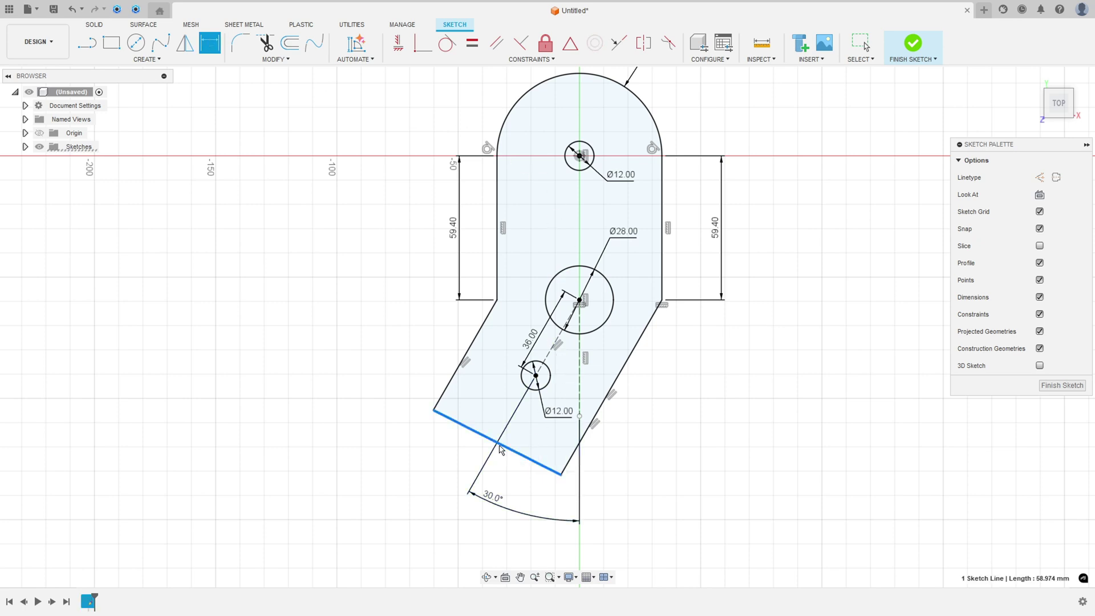
left_click(579, 300)
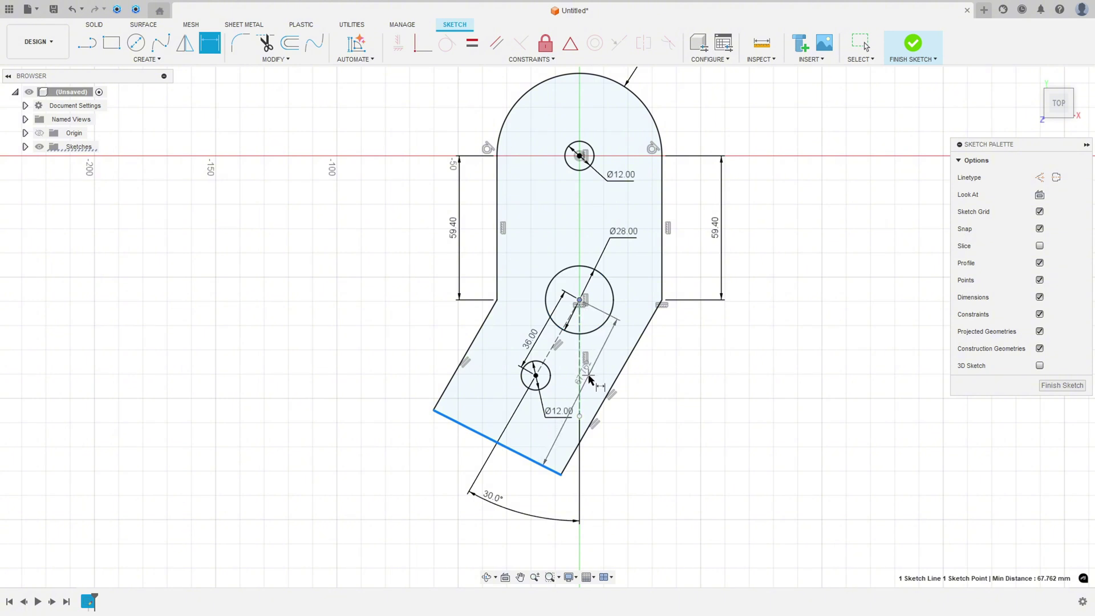
left_click(628, 421)
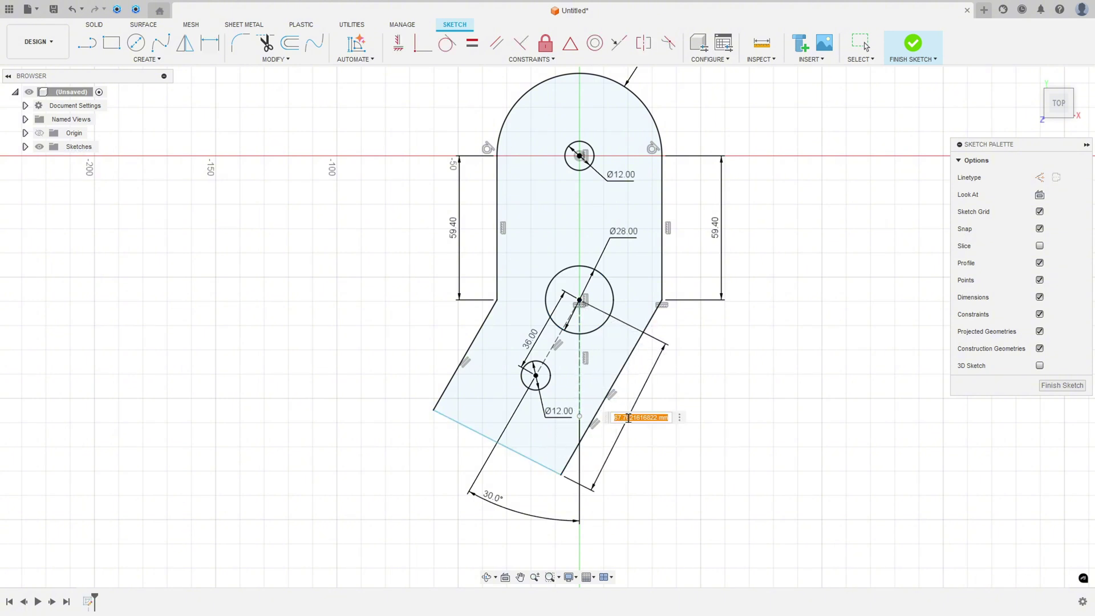
type("56")
key("Return")
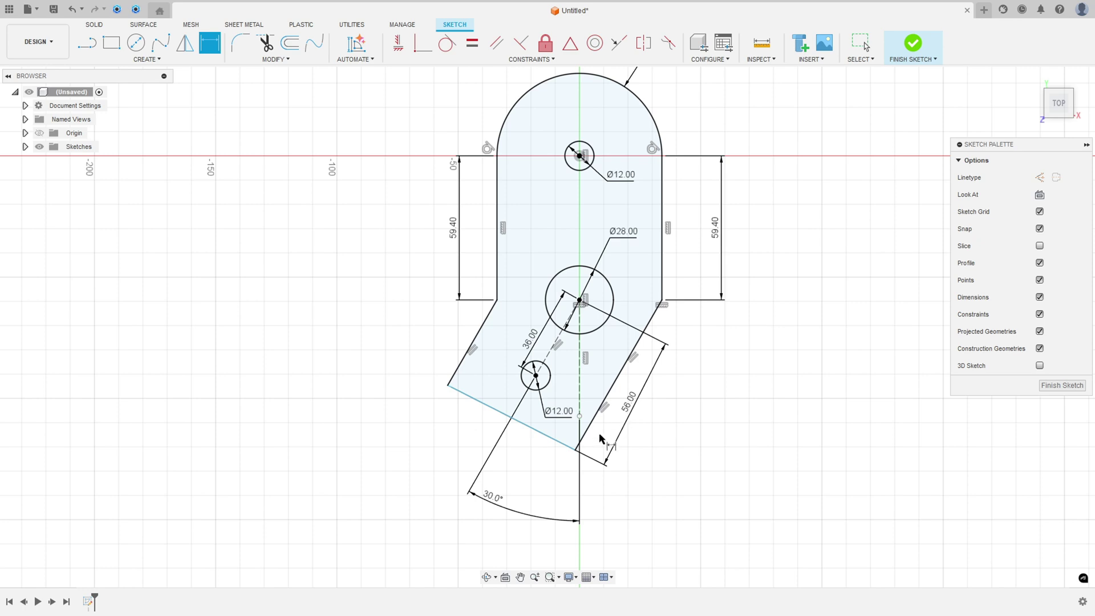
key("Escape")
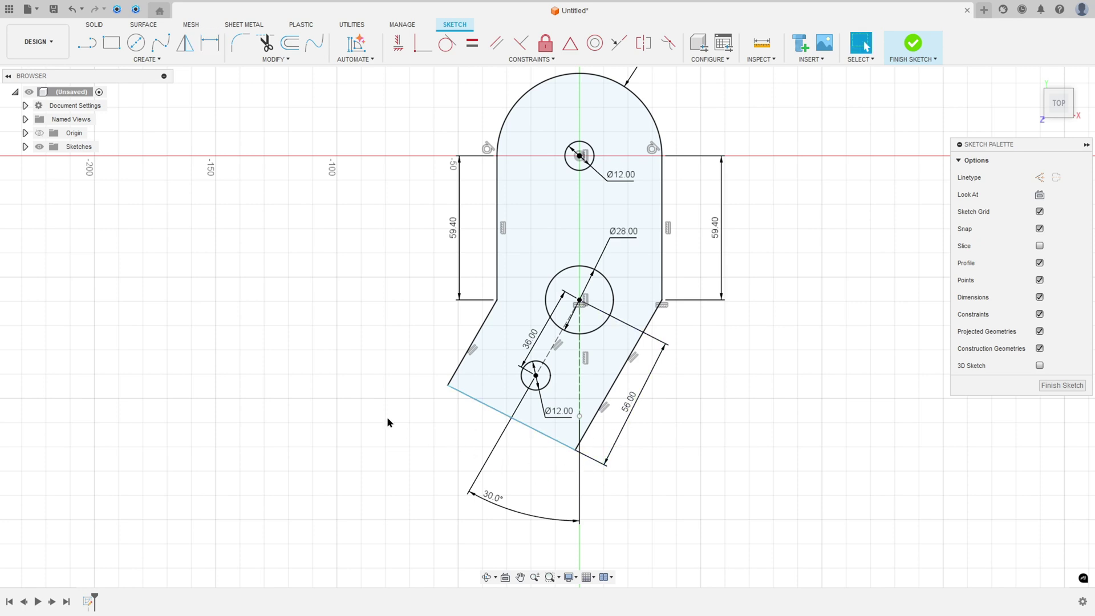
- Constrain the profile's lower end line perpendicular to the right slanted side line
left_click(521, 46)
left_click(559, 438)
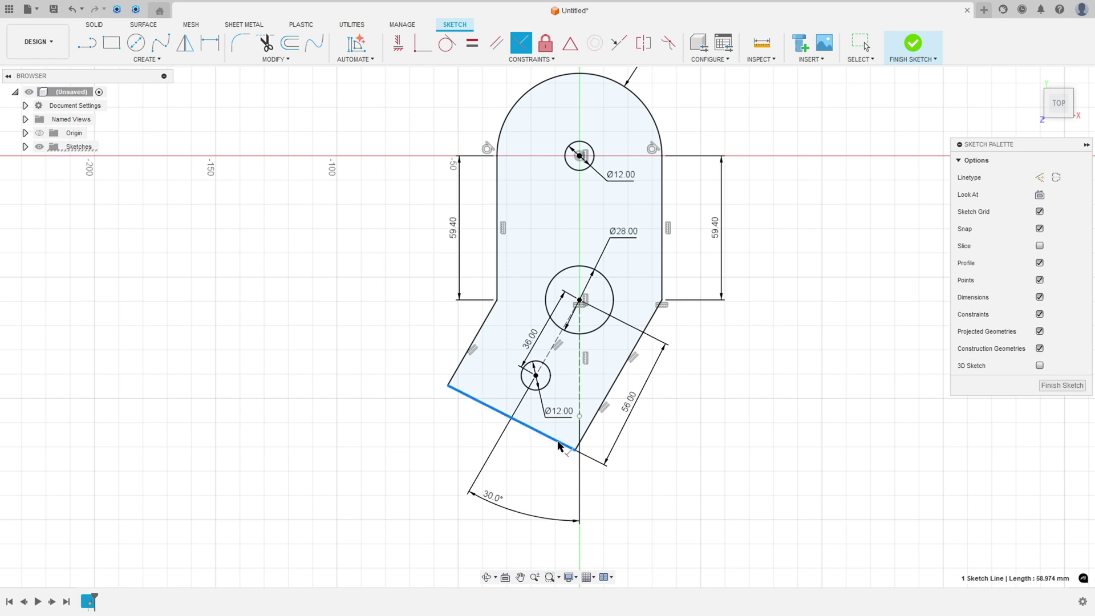
left_click(588, 434)
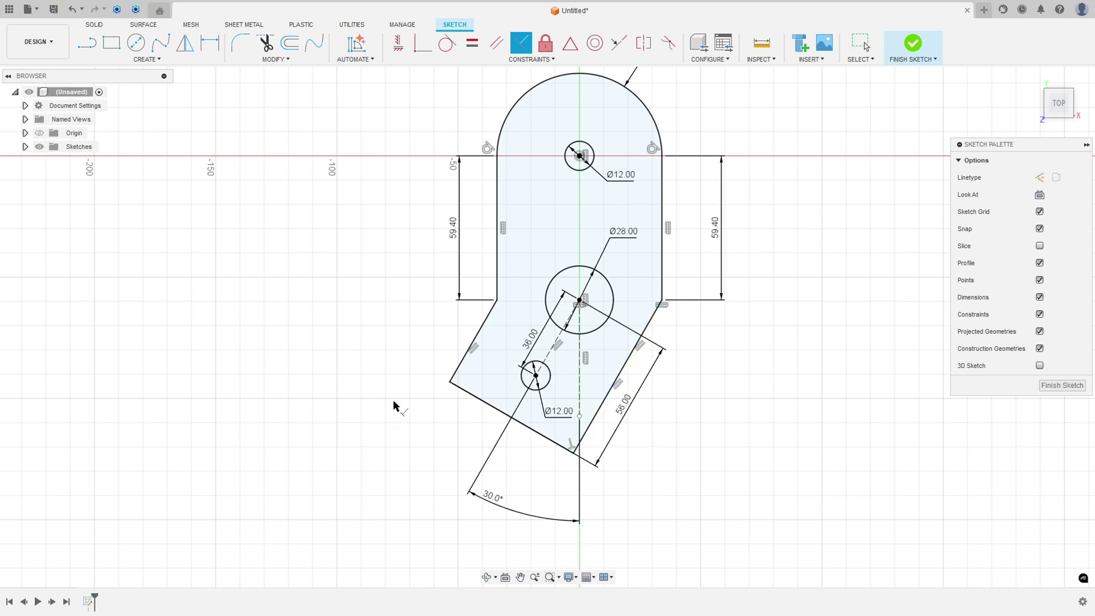
key("Escape")
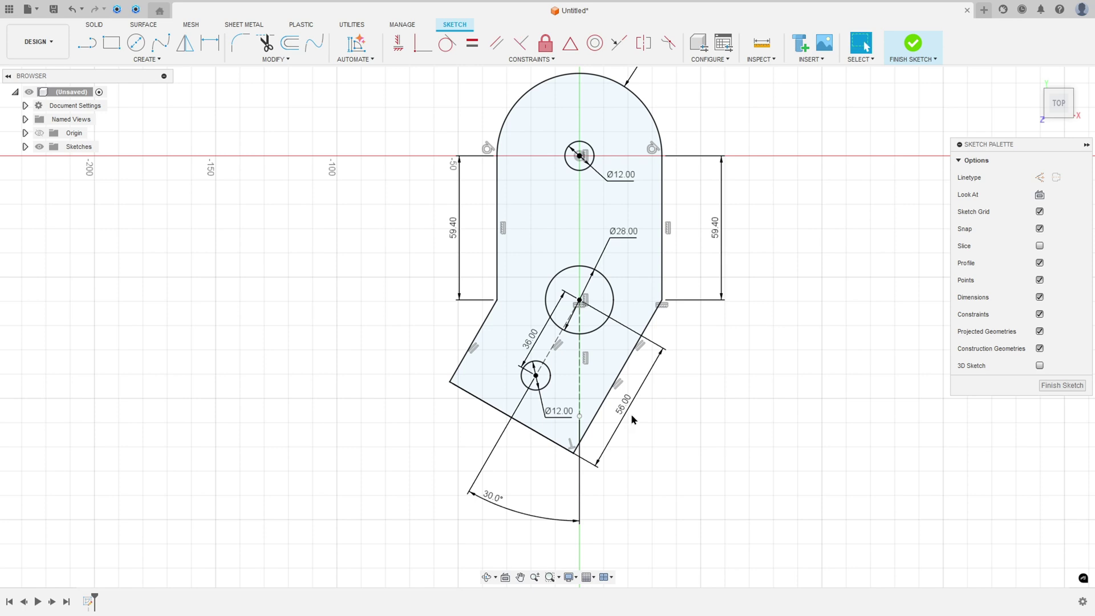
- Rearrange the sketch's 56, 36, Ø12, 30° and R34 dimension labels for readability, and finish the sketch in the home view
left_click_drag(631, 416, 695, 435)
left_click_drag(531, 336, 655, 414)
mouse_move(559, 412)
left_mouse_down()
mouse_move(492, 343)
mouse_move(514, 344)
left_mouse_up()
middle_click_drag(587, 292, 580, 310)
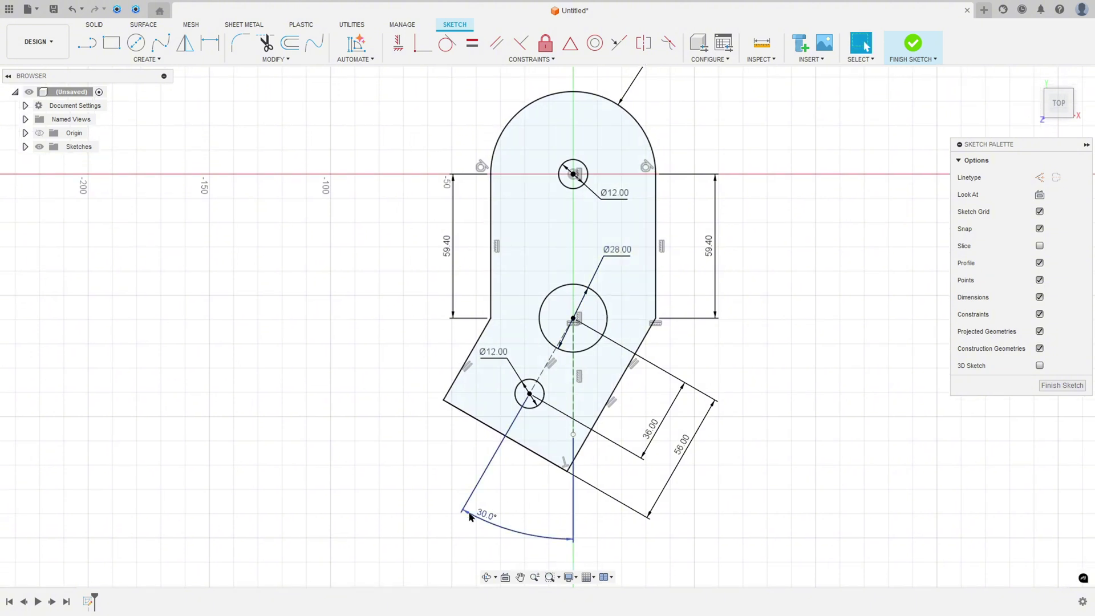
left_click_drag(485, 518, 502, 480)
middle_click_drag(672, 165, 665, 234)
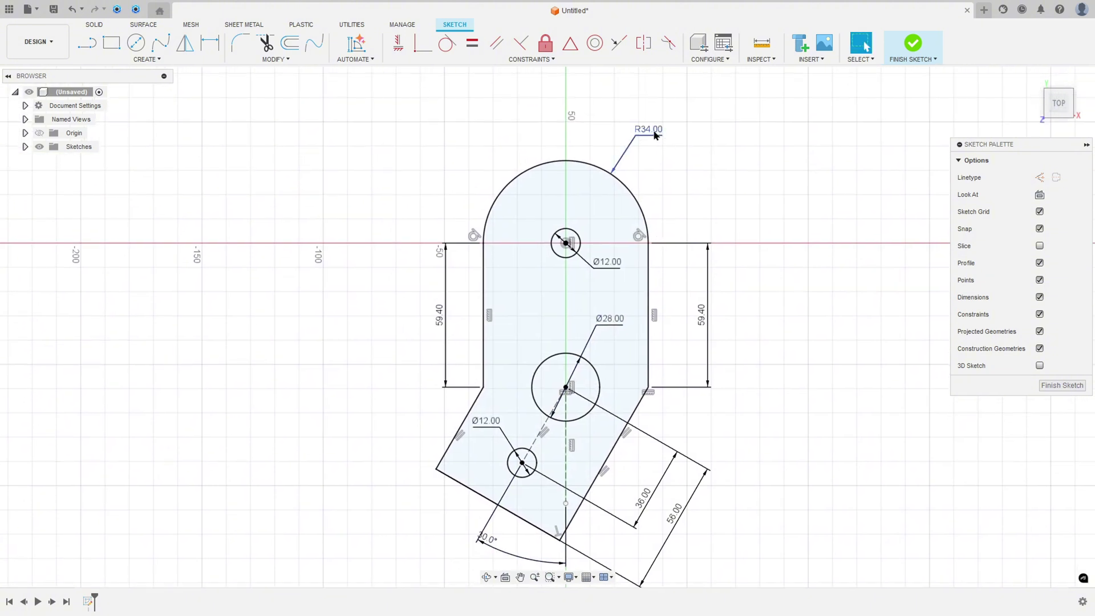
left_click_drag(654, 133, 676, 170)
left_click_drag(493, 543, 512, 551)
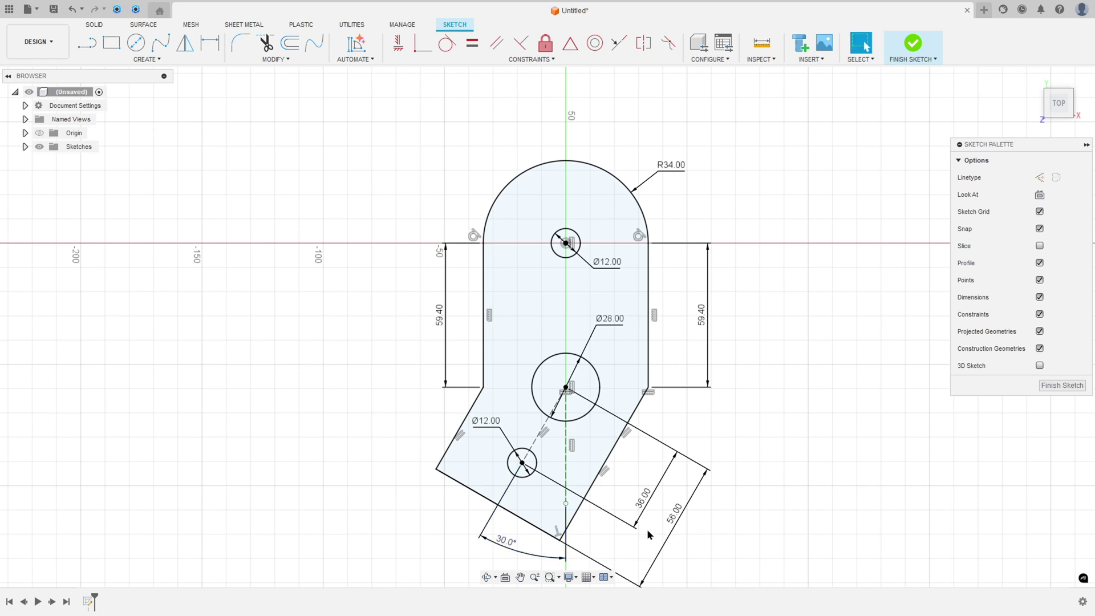
left_click(913, 46)
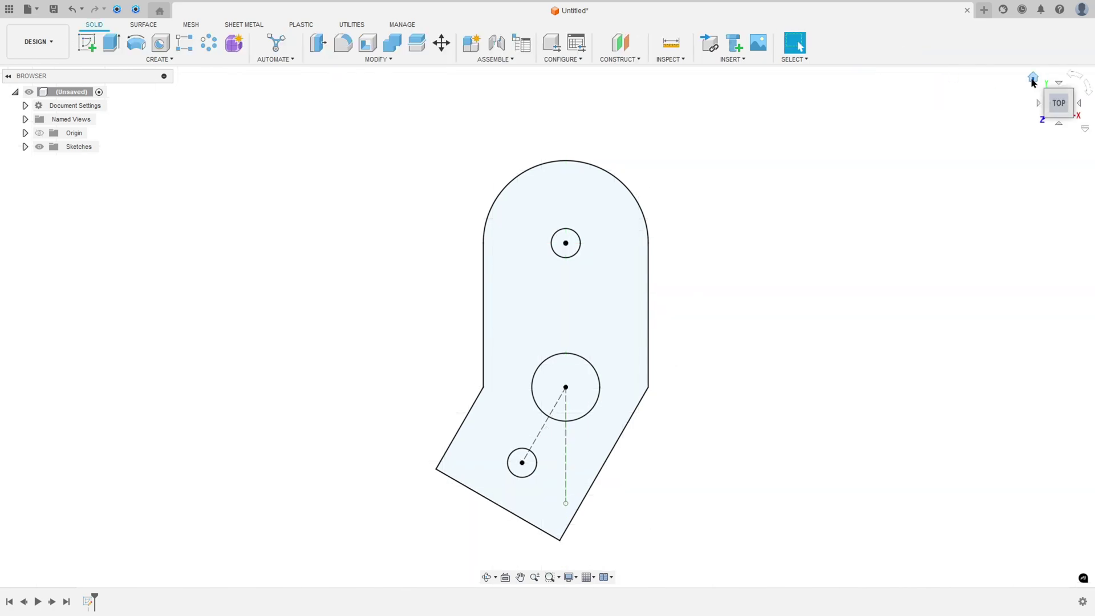
left_click(1033, 78)
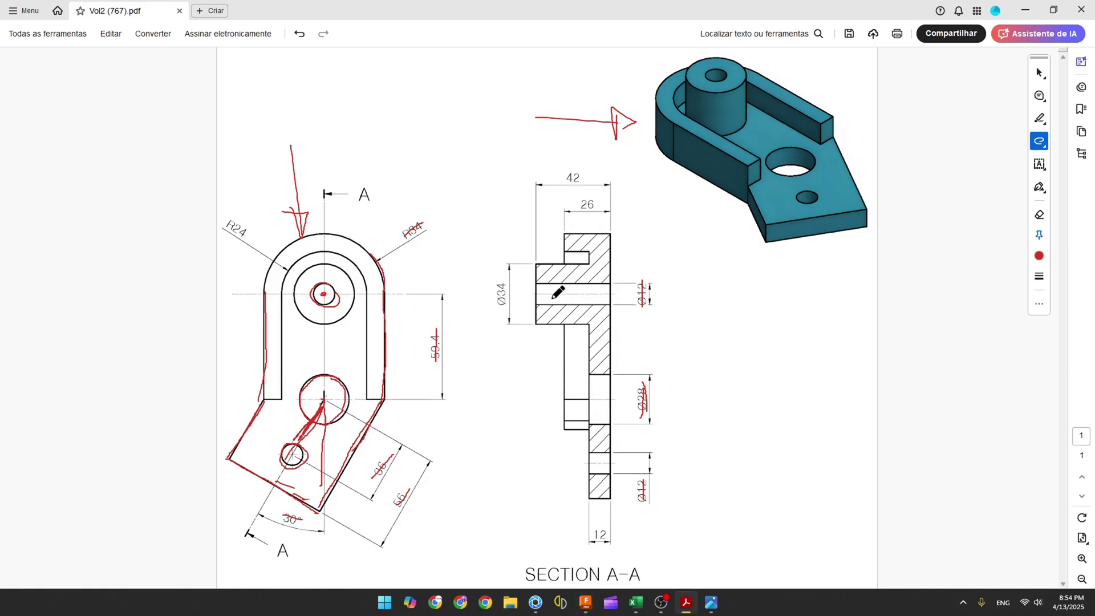
- Switch to the PDF drawing, mark the 12 thickness dimension and the plate's section edges in red, and return to Fusion
left_click_drag(592, 532, 606, 535)
mouse_move(590, 474)
left_mouse_down()
mouse_move(588, 454)
mouse_move(612, 445)
mouse_move(612, 485)
mouse_move(612, 450)
left_mouse_up()
left_click(585, 602)
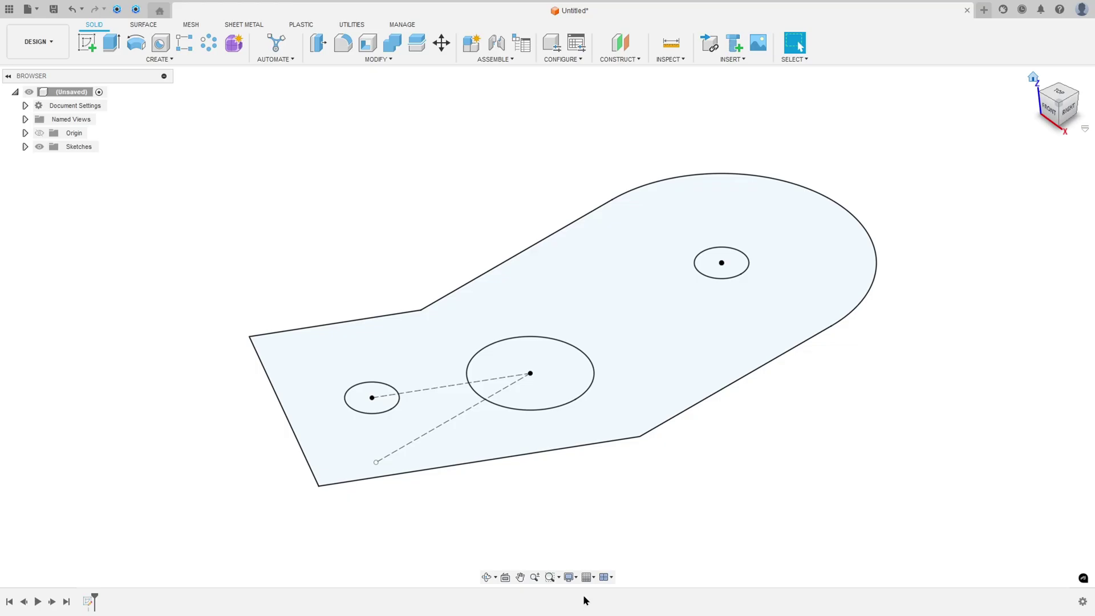
- Extrude the base profile around the three holes 12 mm upward as a new body
left_click(112, 45)
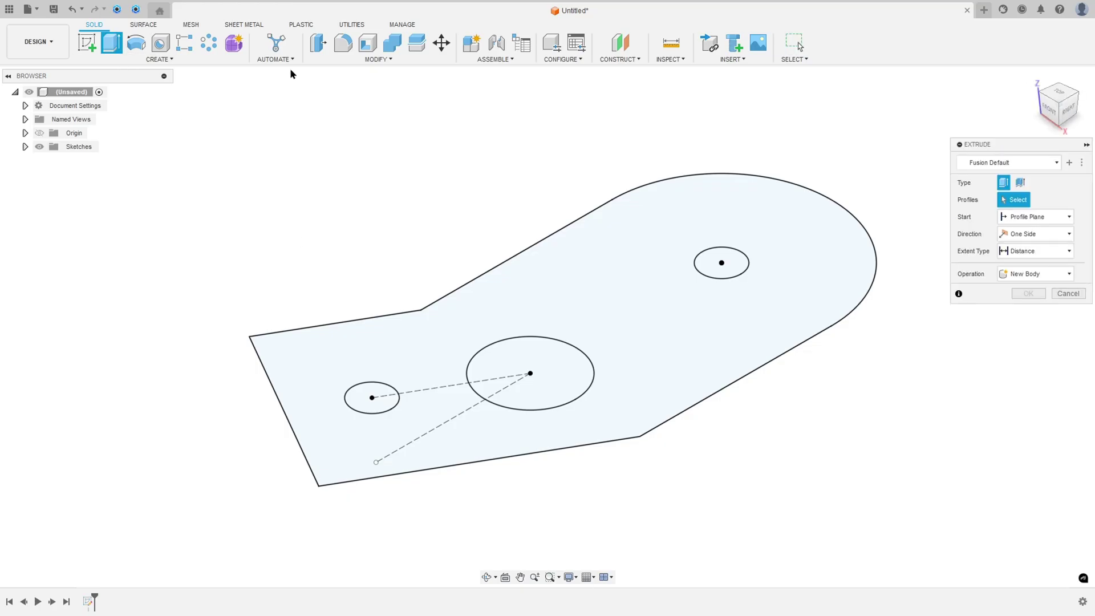
left_click(656, 298)
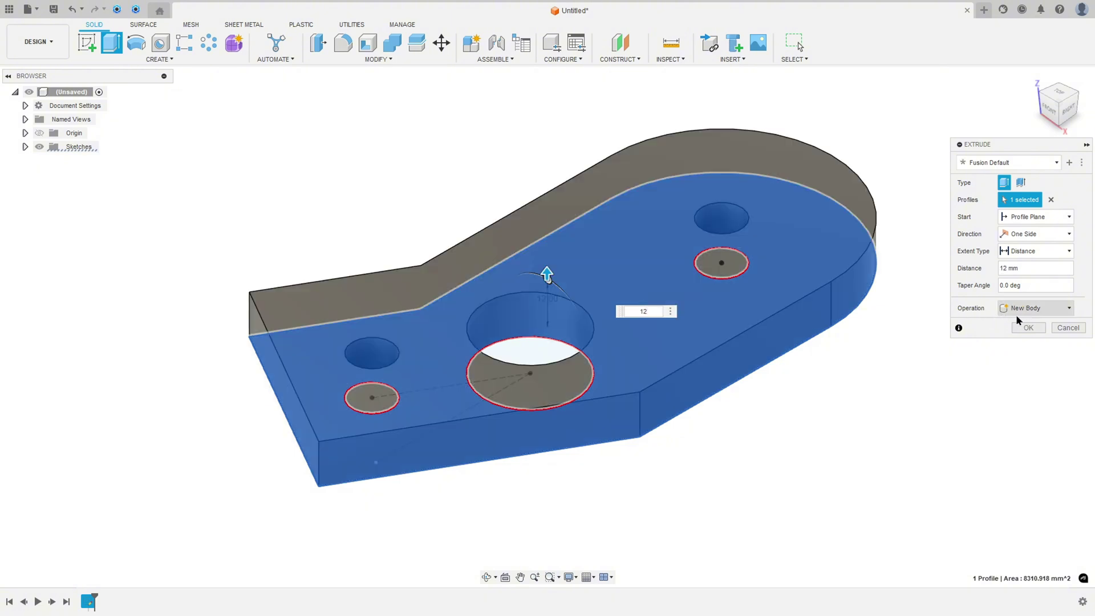
left_click(1029, 329)
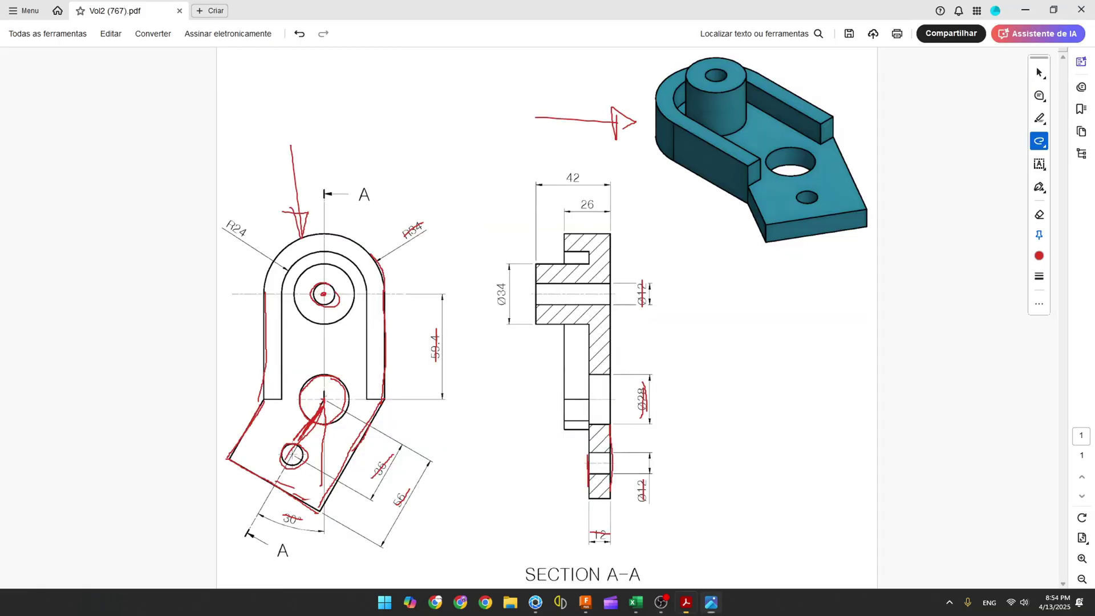
- Trace the U-shaped rim in red on the PDF drawing, and back in Fusion start a sketch on the plate's top face
mouse_move(377, 388)
left_mouse_down()
mouse_move(368, 252)
mouse_move(304, 247)
mouse_move(278, 282)
mouse_move(272, 359)
left_mouse_up()
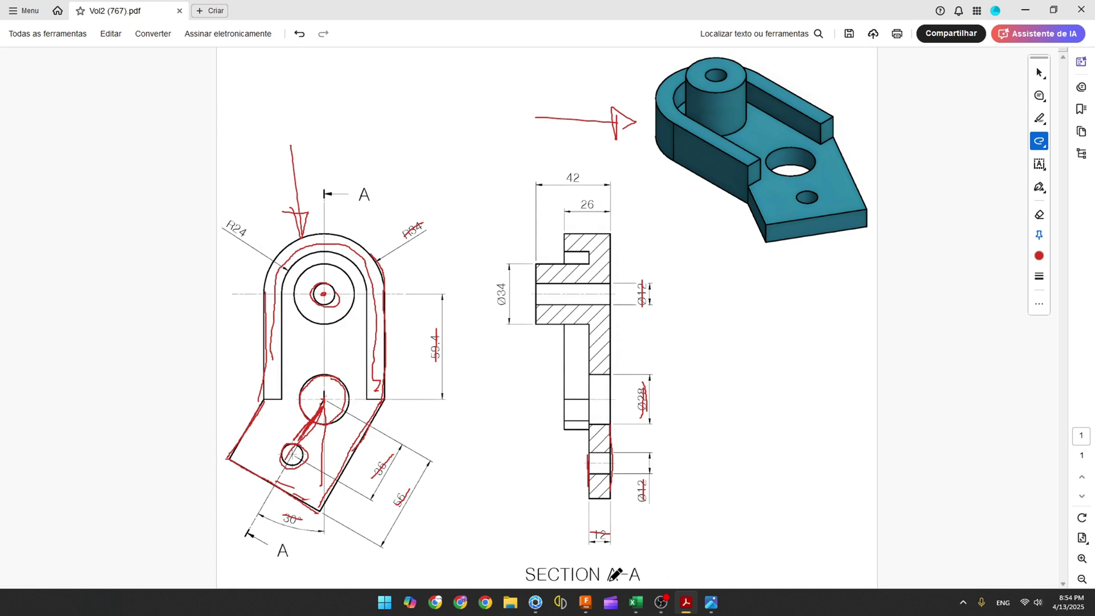
left_click(586, 606)
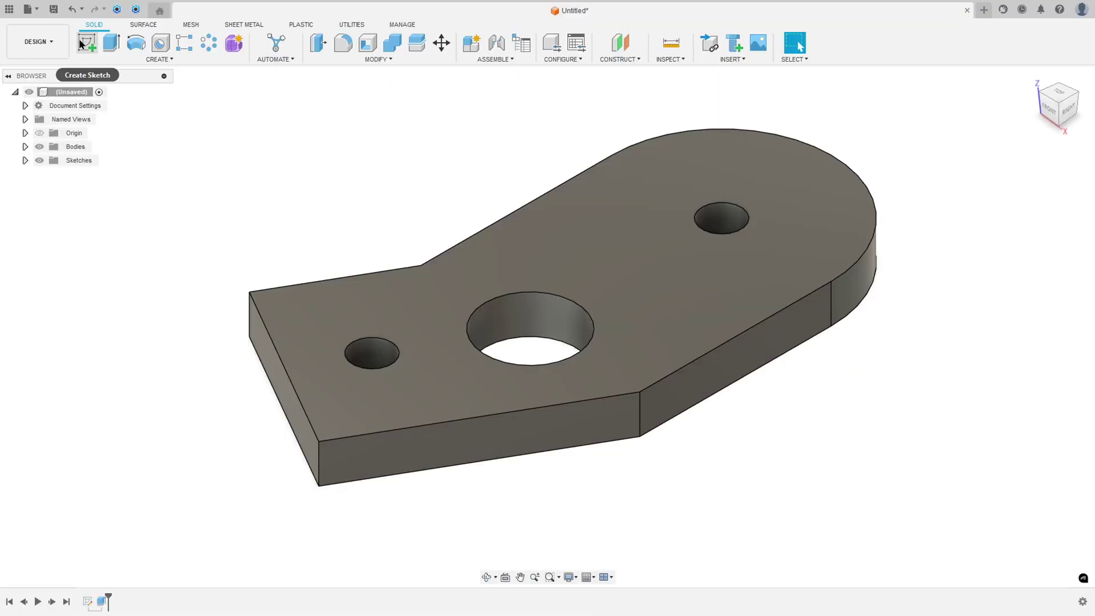
left_click(86, 42)
left_click(626, 263)
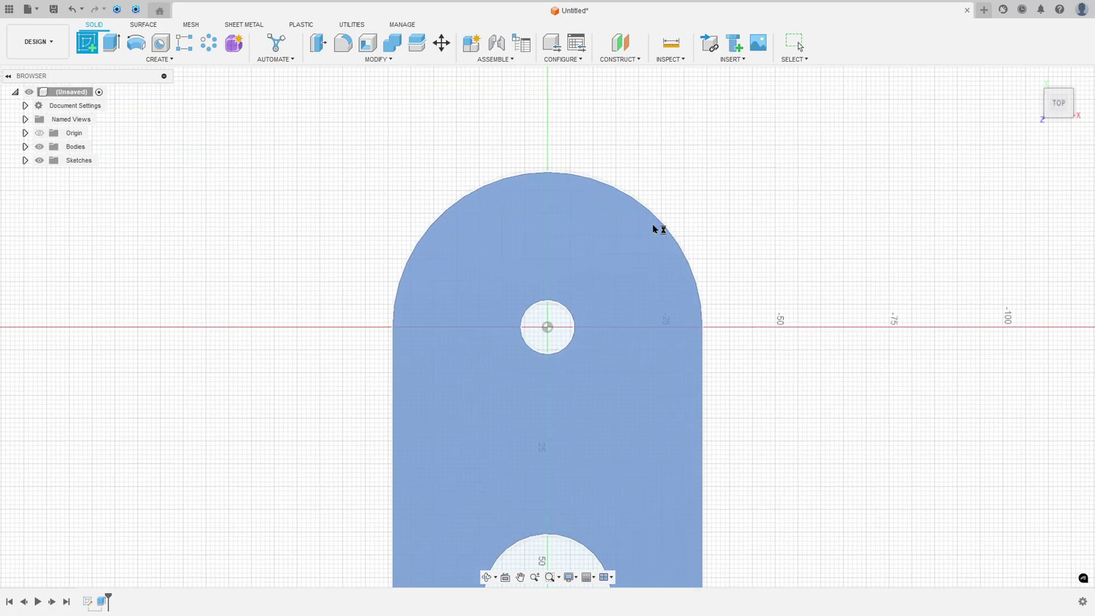
- Project the plate's whole top face into the sketch with the projection link on, and hide the bodies
left_click(148, 59)
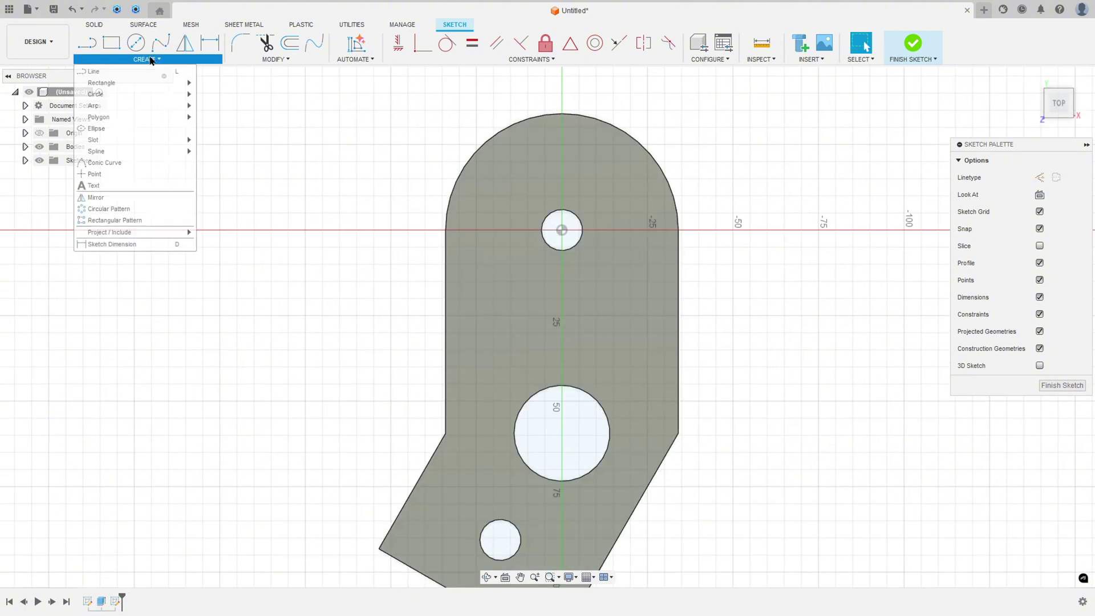
mouse_move(123, 232)
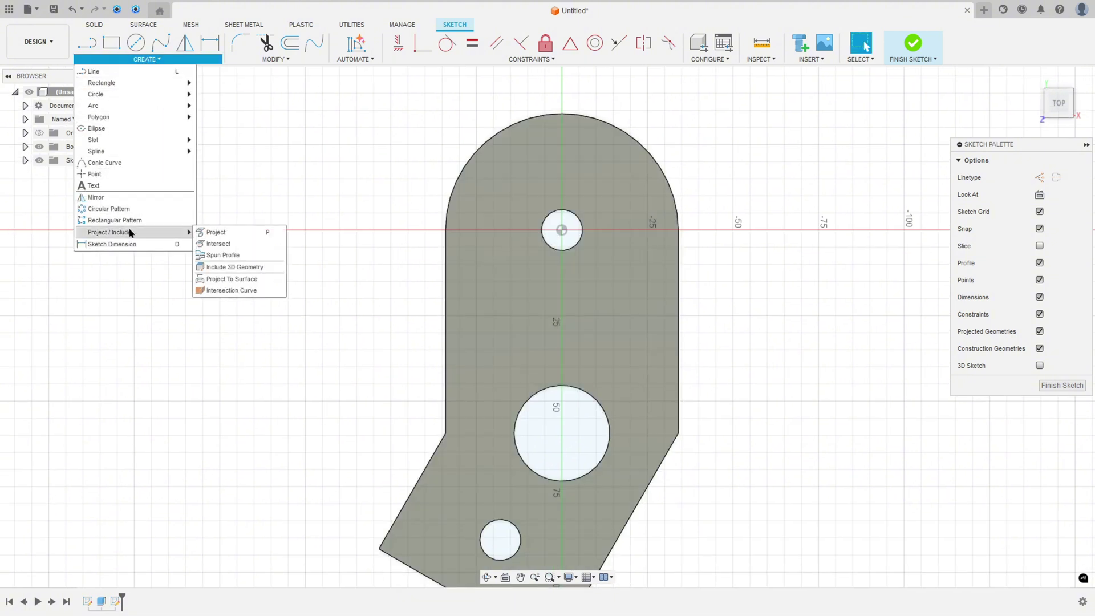
left_click(213, 234)
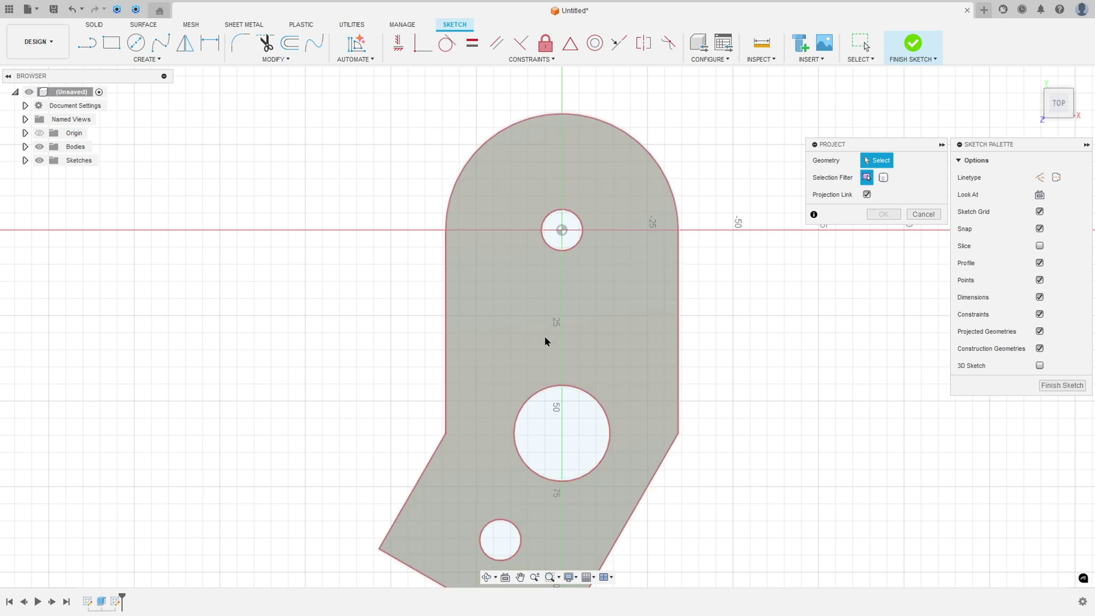
left_click(584, 322)
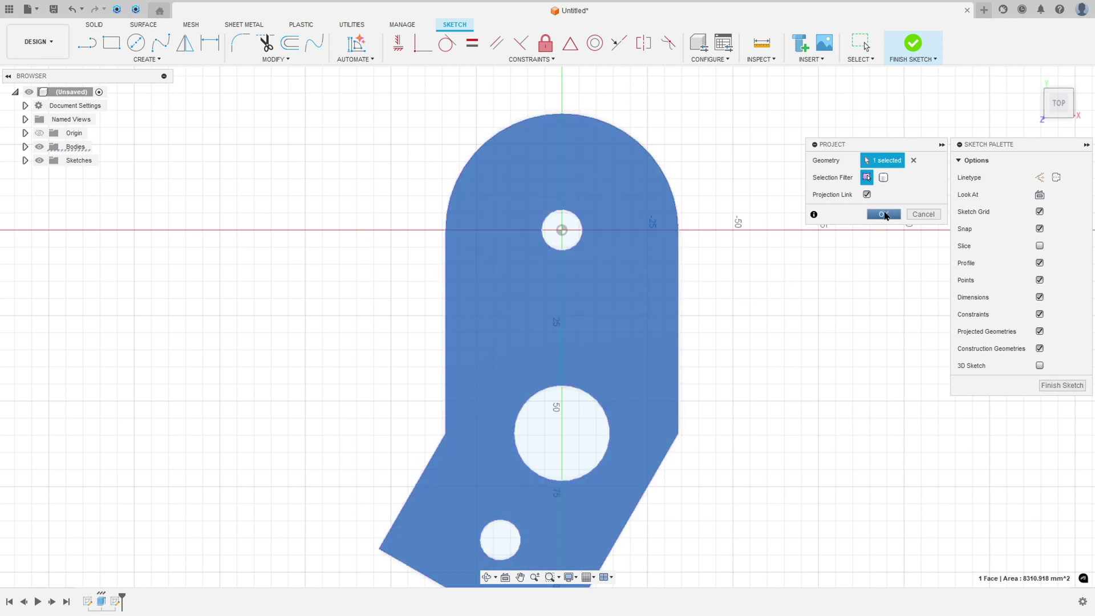
left_click(884, 214)
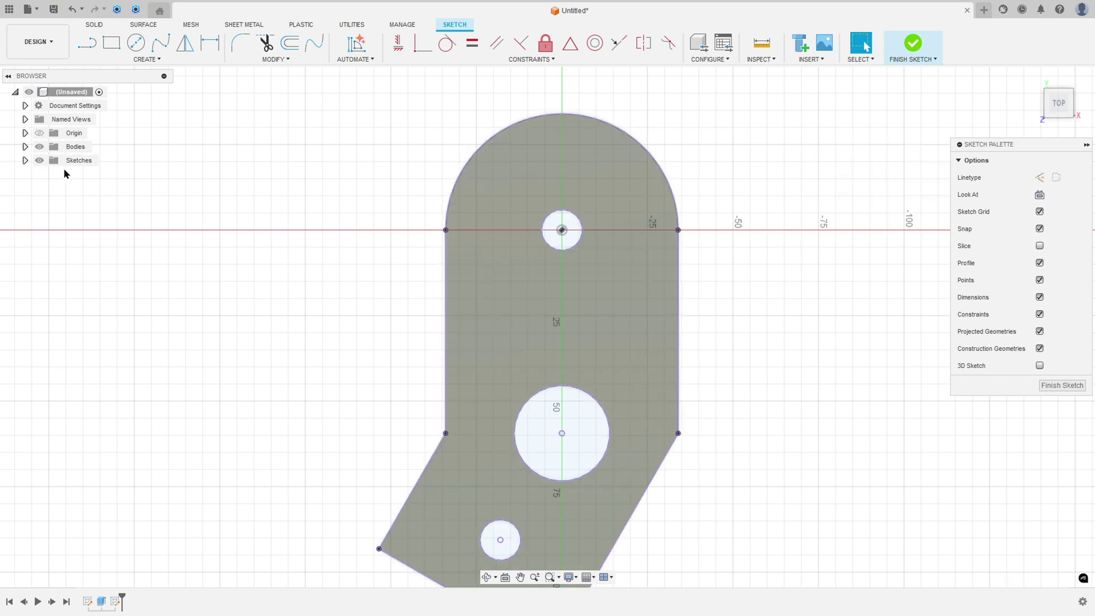
left_click(38, 147)
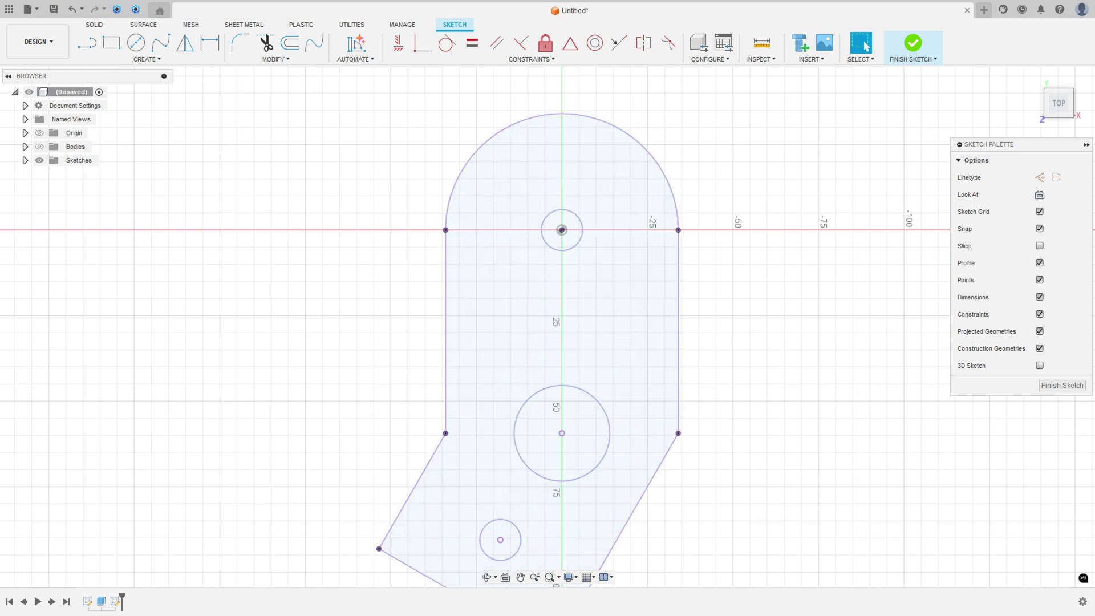
- Switch to the PDF drawing and mark the rim's inner outline and its R24 dimension in red
key("alt+Tab")
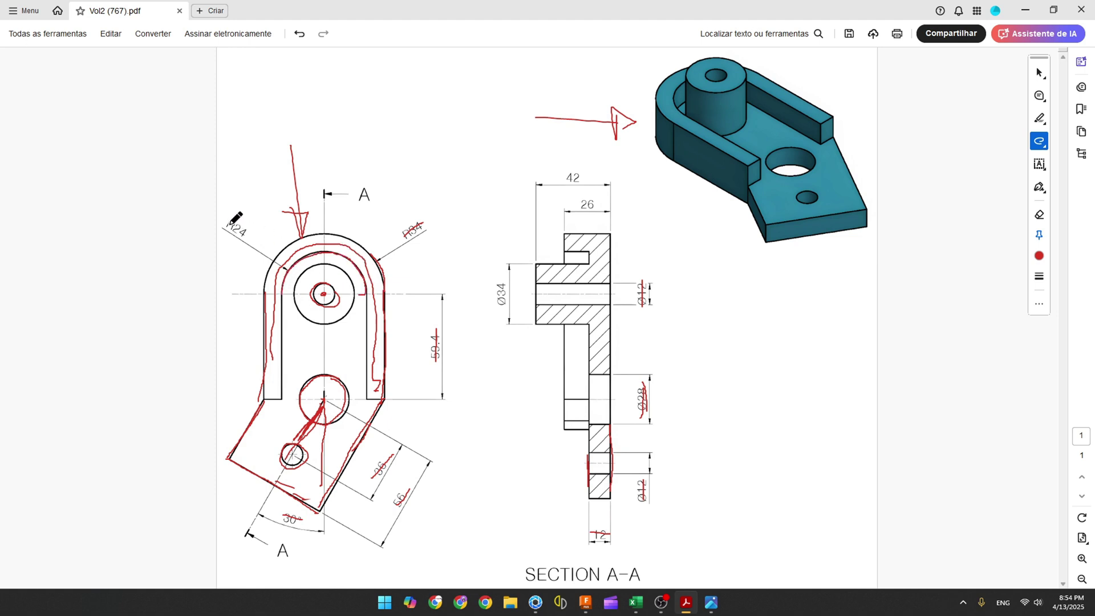
left_click_drag(229, 224, 248, 237)
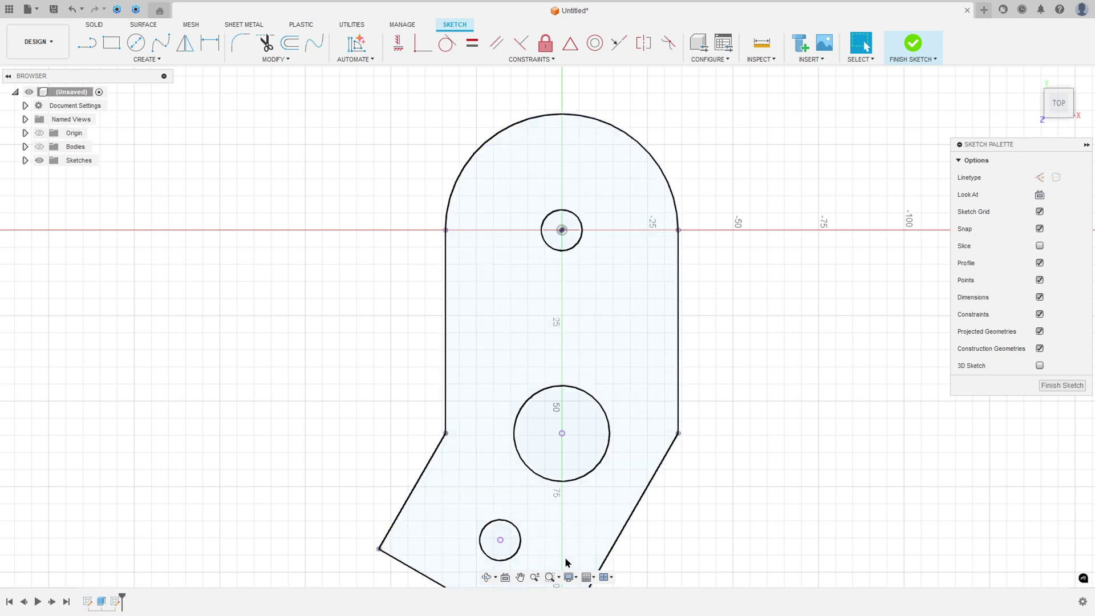
- Offset the plate outline's large arc and its two straight side lines 10 mm inward, with chain selection off
left_click(287, 42)
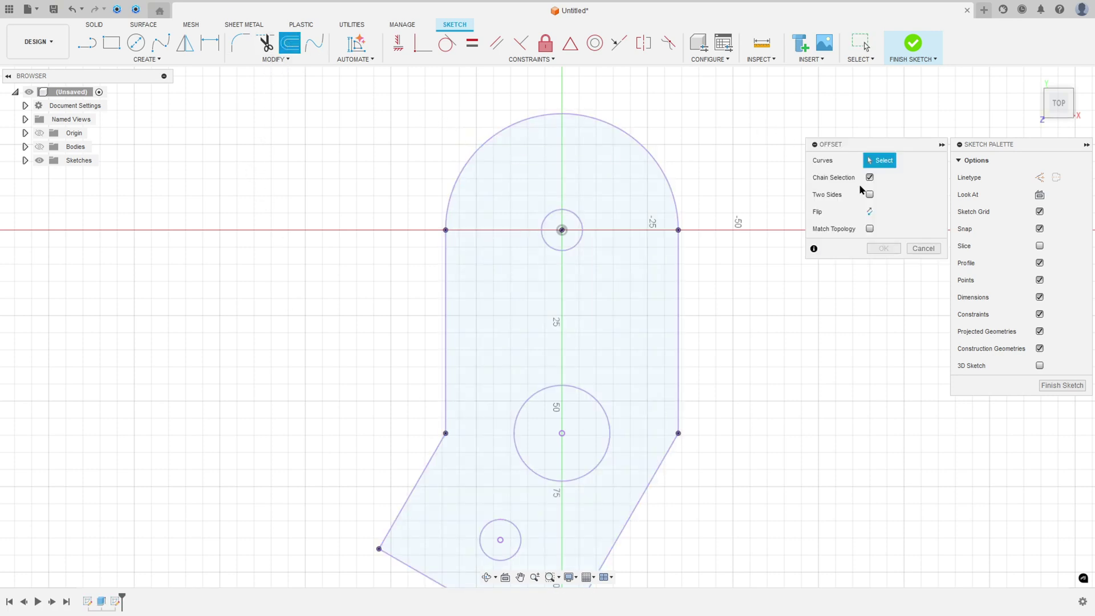
left_click(870, 177)
left_click(619, 129)
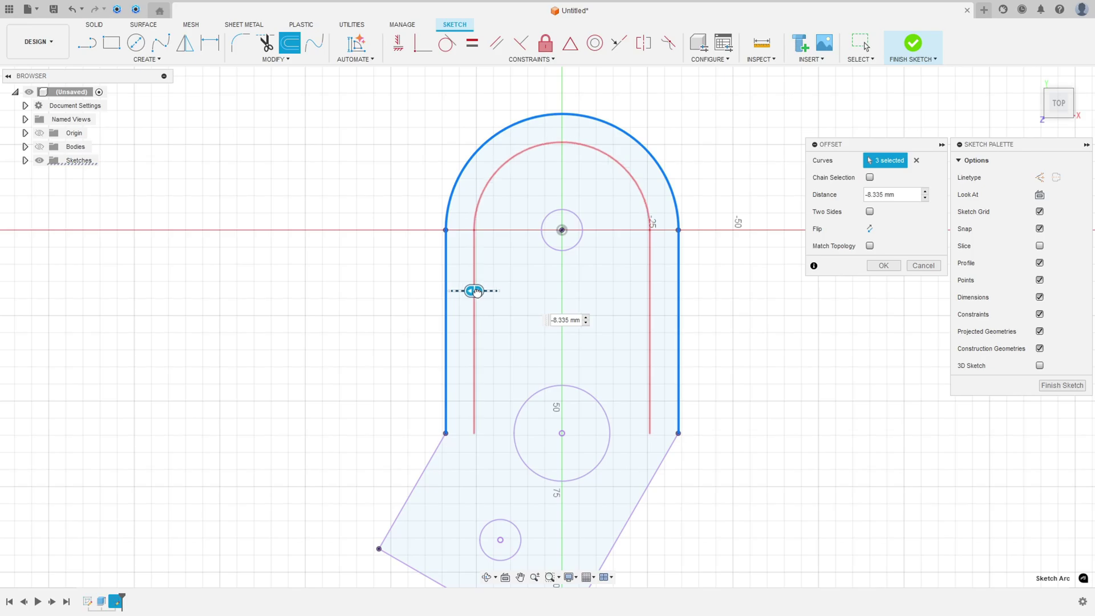
left_click_drag(477, 289, 481, 291)
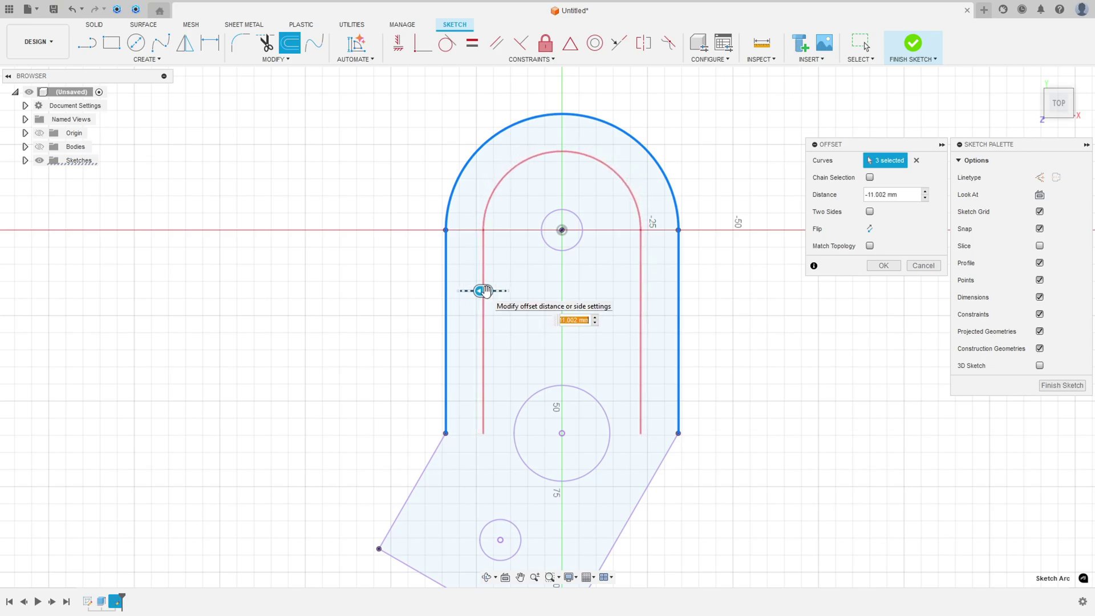
type("-10")
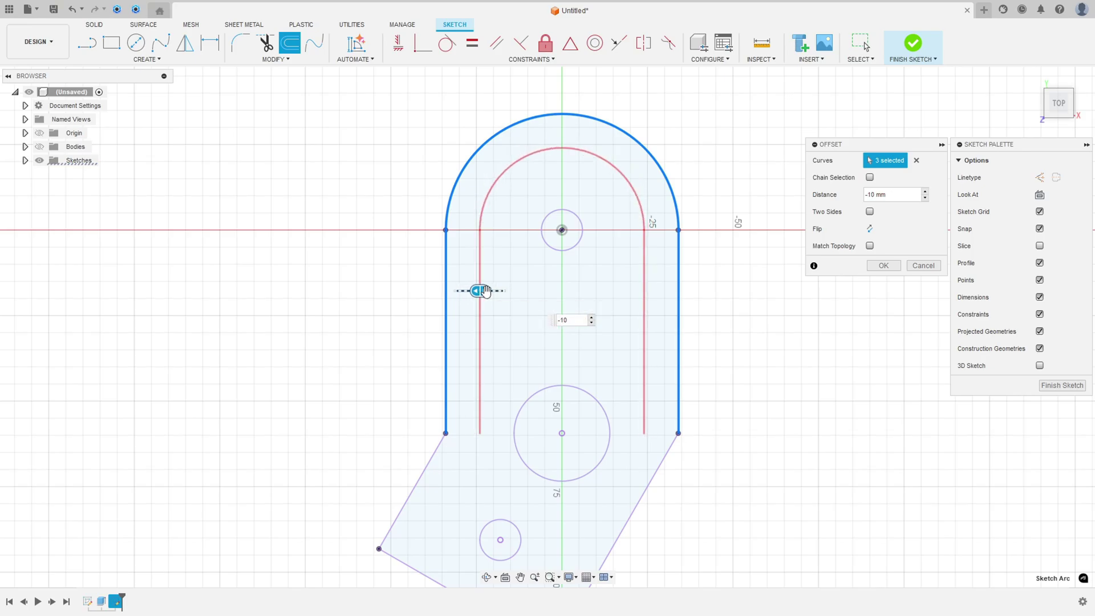
key("Return")
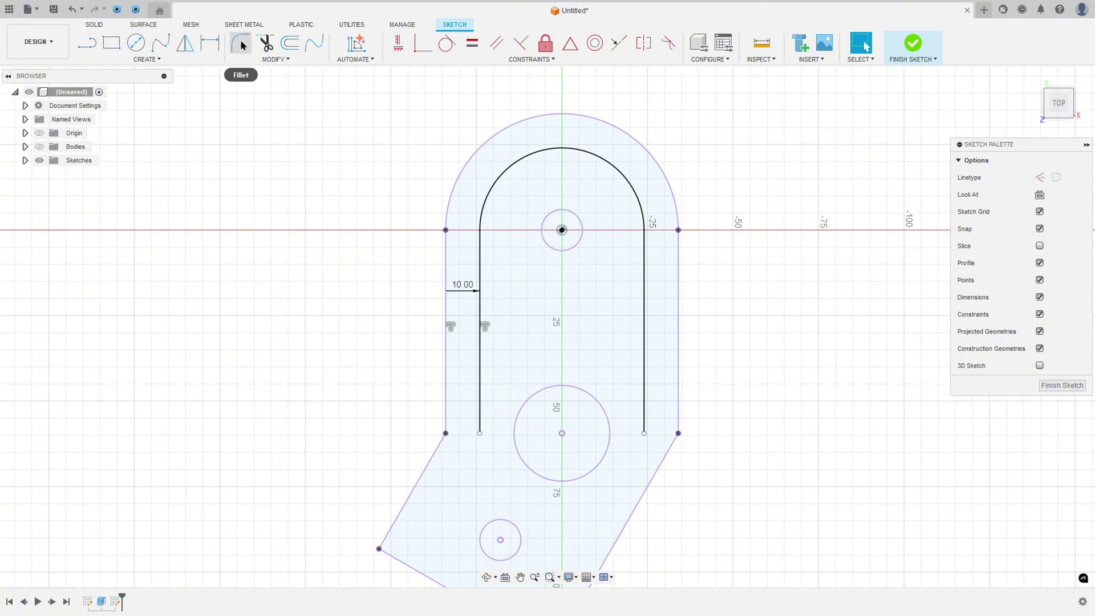
- Add a radius dimension to the rim's inner offset arc
left_click(210, 42)
left_click(585, 152)
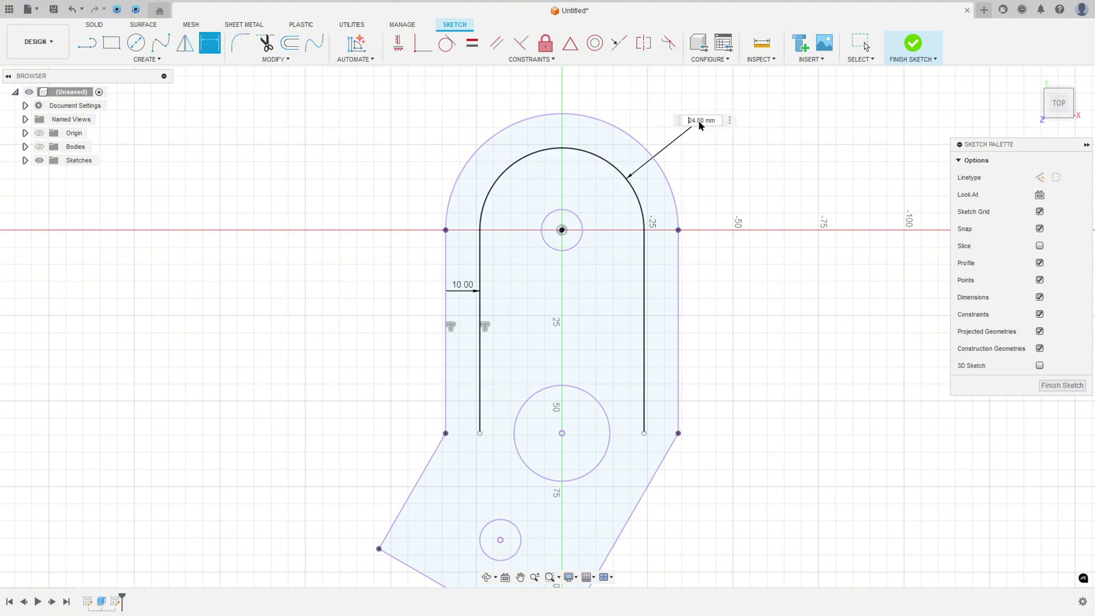
left_click(699, 120)
key("Return")
- Close both open ends of the rim with short lines from the inner side lines to the plate's outline corners
left_click(87, 43)
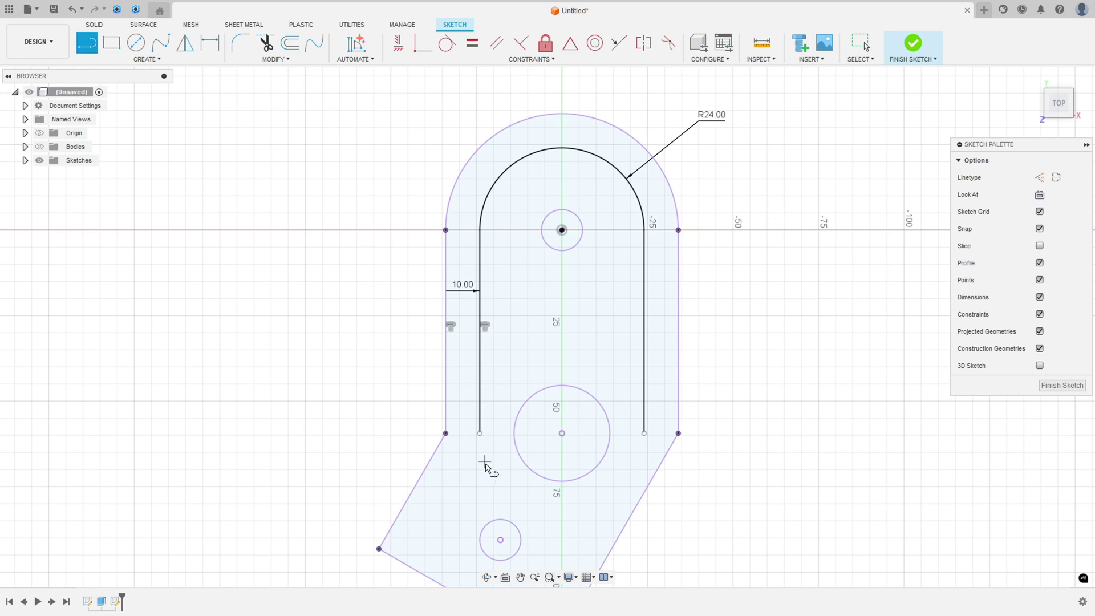
left_click(479, 433)
double_click(446, 433)
left_click(644, 433)
left_click(678, 433)
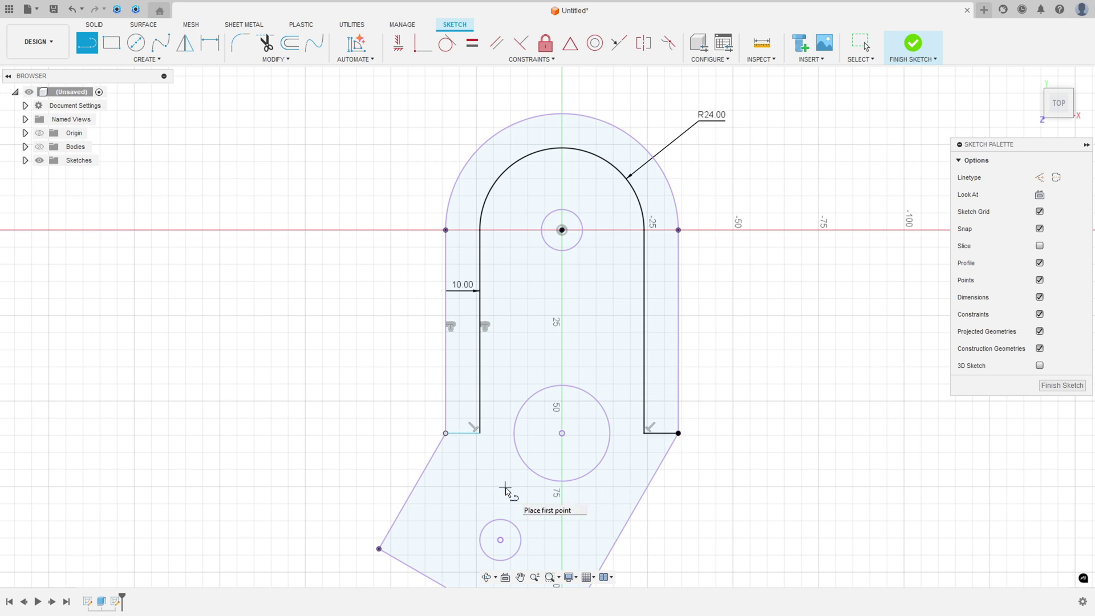
key("Escape")
- Make the left end line's loose outer endpoint coincident with the plate corner, and move the 10 mm dimension outside the profile
left_click_drag(481, 436, 480, 425)
left_click(831, 265)
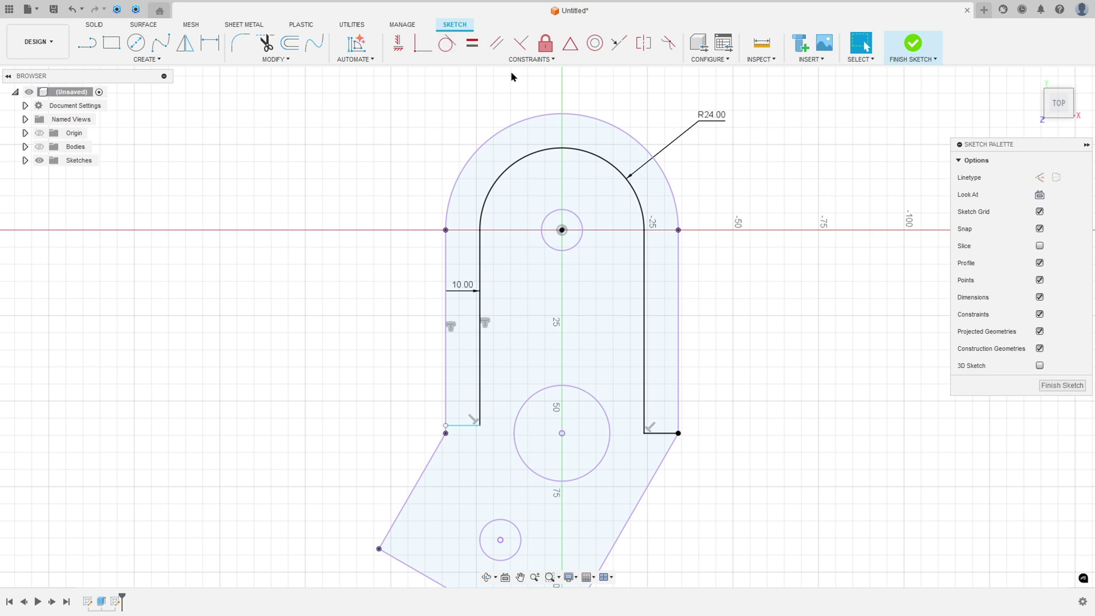
left_click(416, 49)
left_click(445, 425)
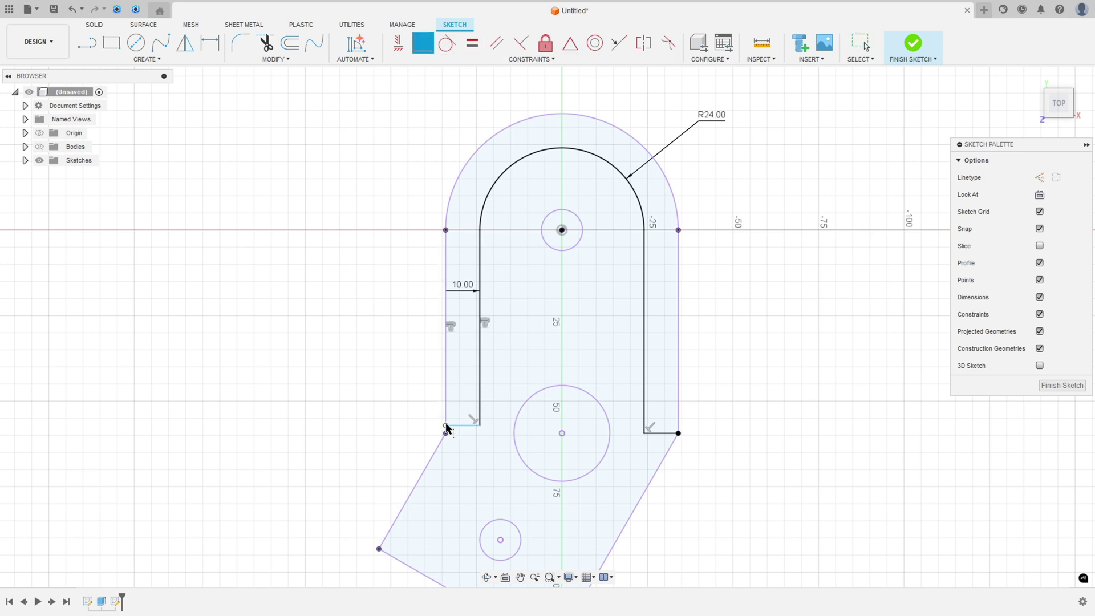
left_click(446, 434)
key("Escape")
left_click_drag(463, 287, 381, 256)
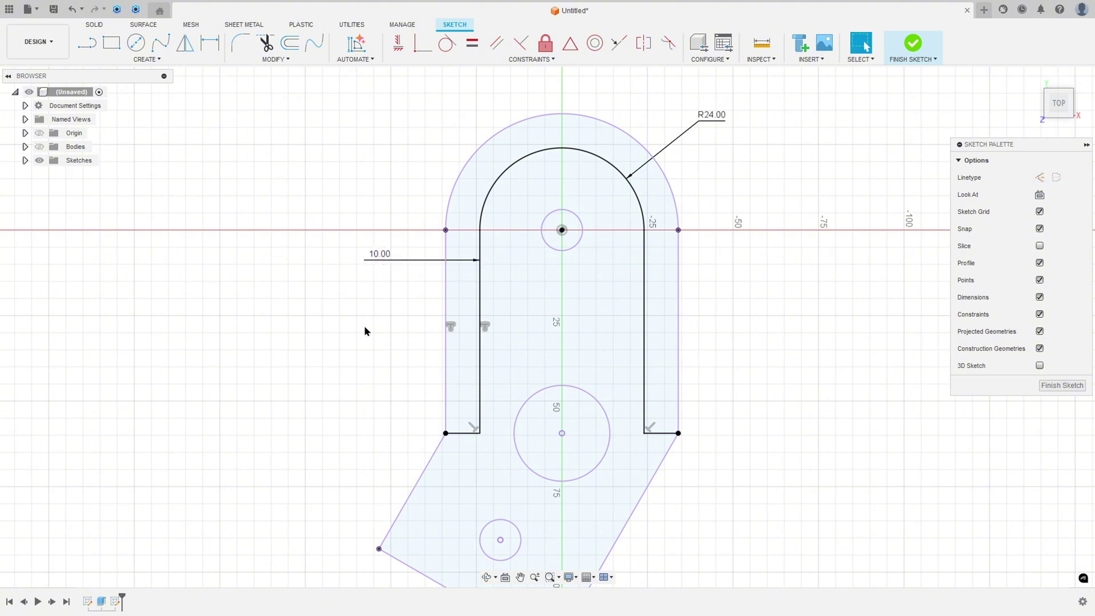
left_click(469, 273)
- Finish the rim sketch and show the bodies again
left_click(913, 43)
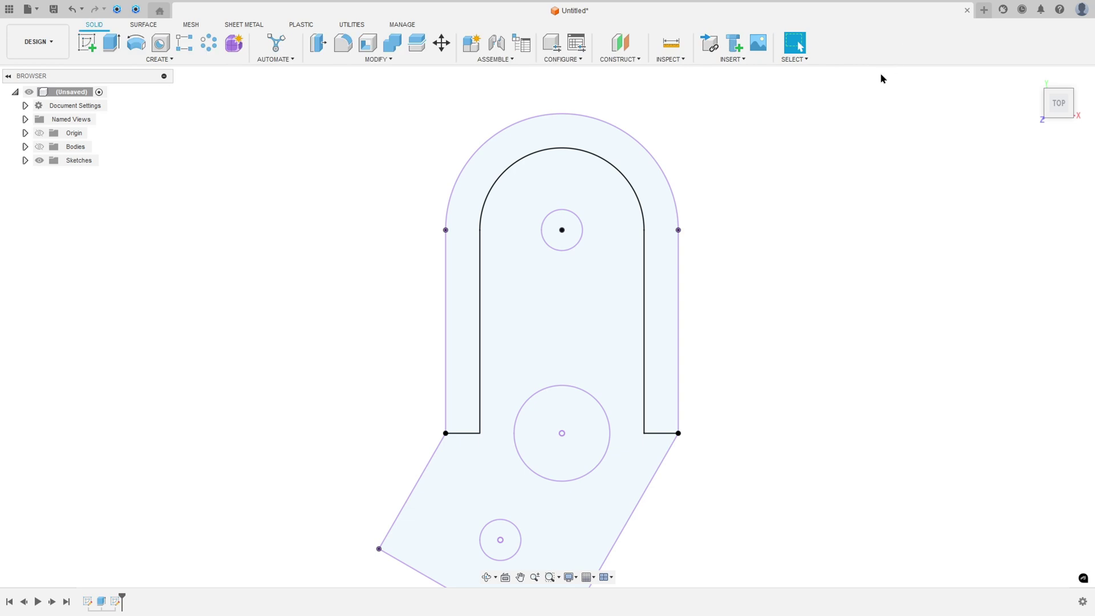
left_click(1037, 80)
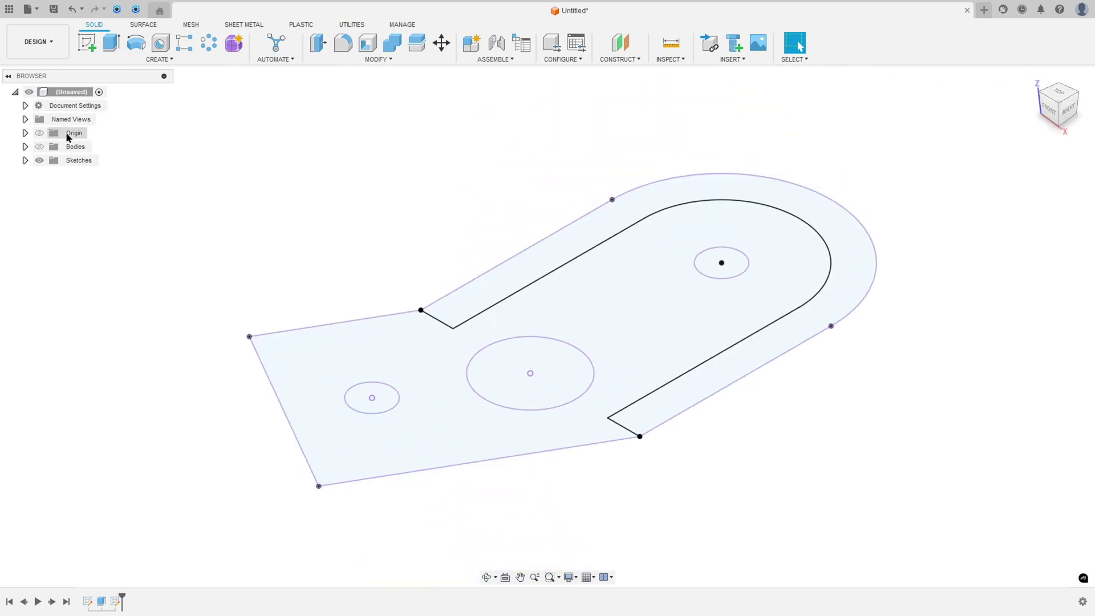
left_click(40, 147)
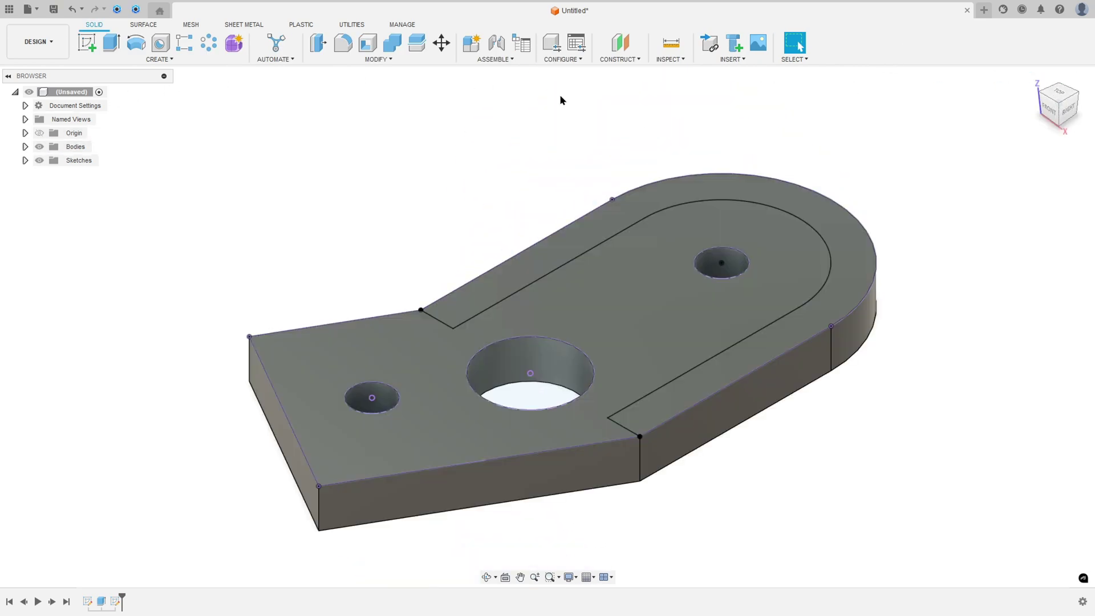
- Switch to the PDF drawing, mark the rim's base line in the section view and cross out the 12 mm thickness dimension
left_click(1033, 78)
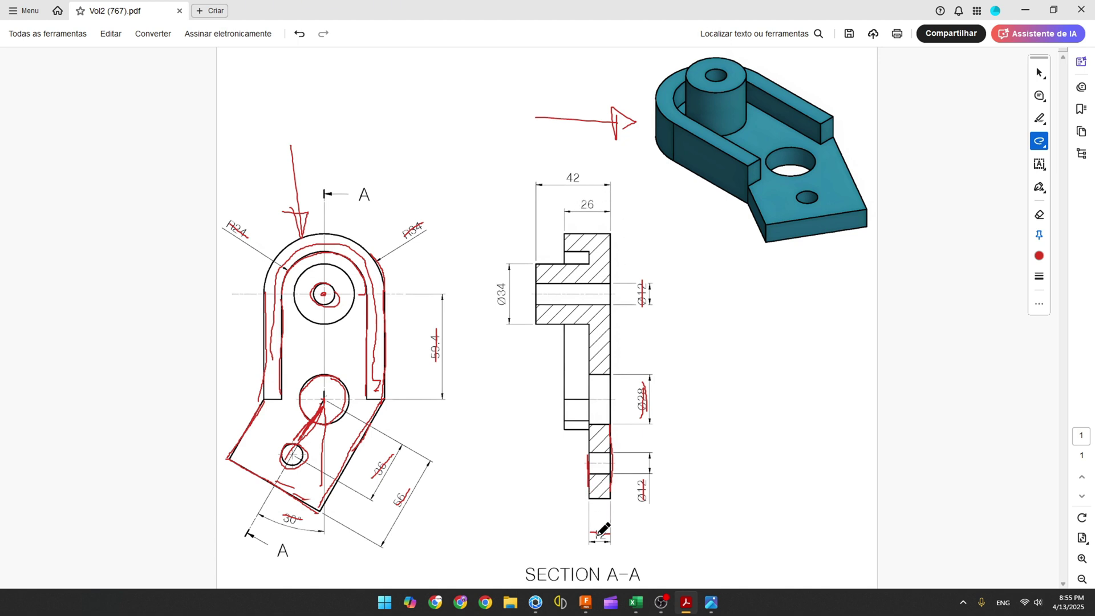
left_click_drag(591, 234, 592, 262)
left_click_drag(595, 529, 612, 539)
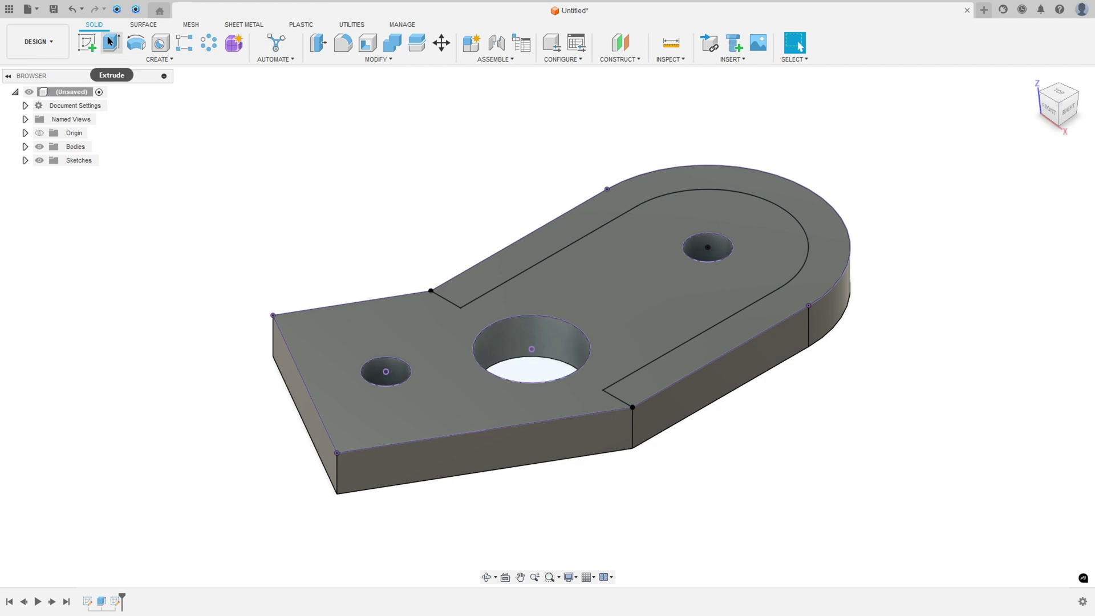
- In Fusion, extrude the U-shaped rim profile 14 mm upward and join it to the plate
left_click(110, 42)
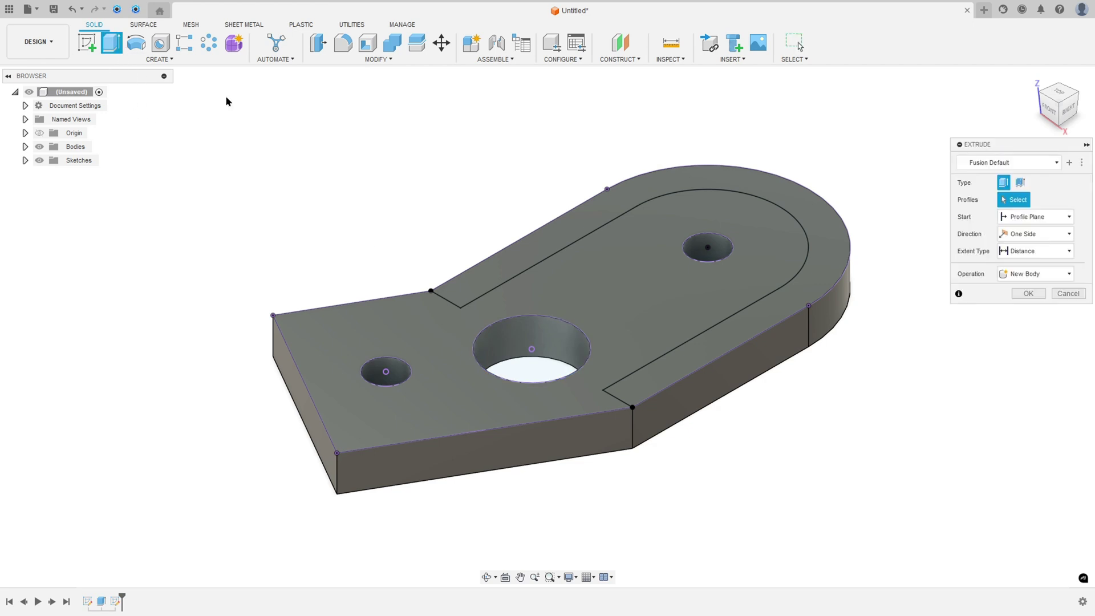
left_click(487, 282)
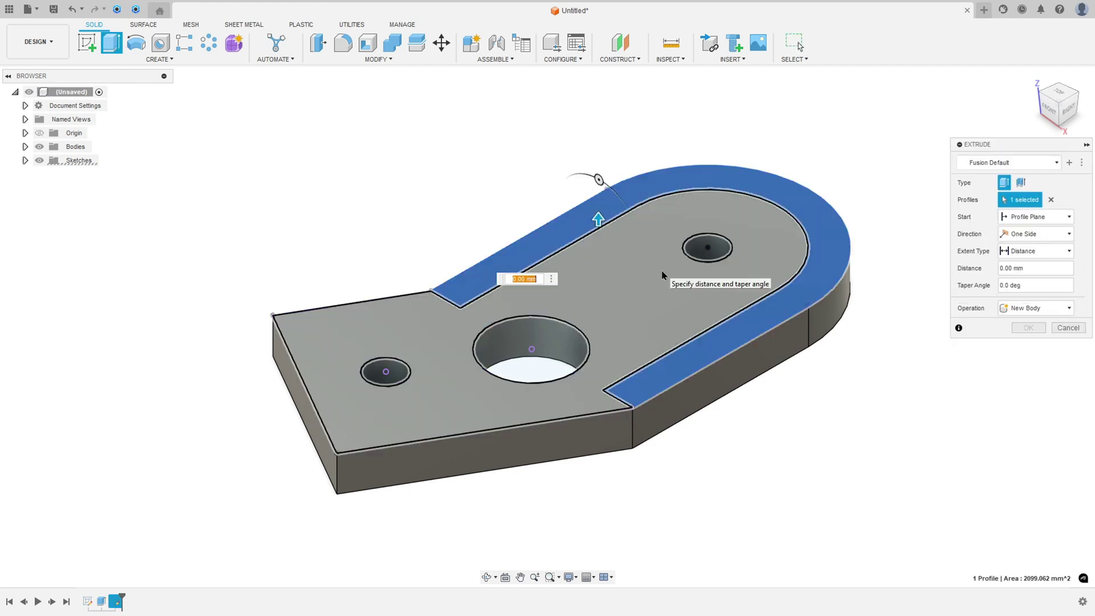
type("14")
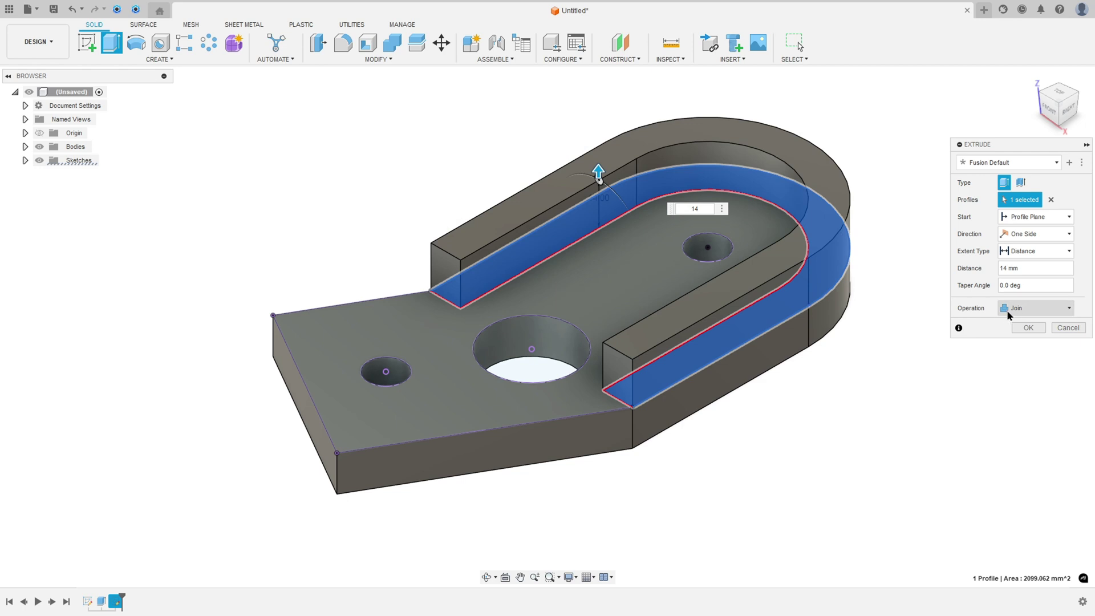
left_click(1029, 328)
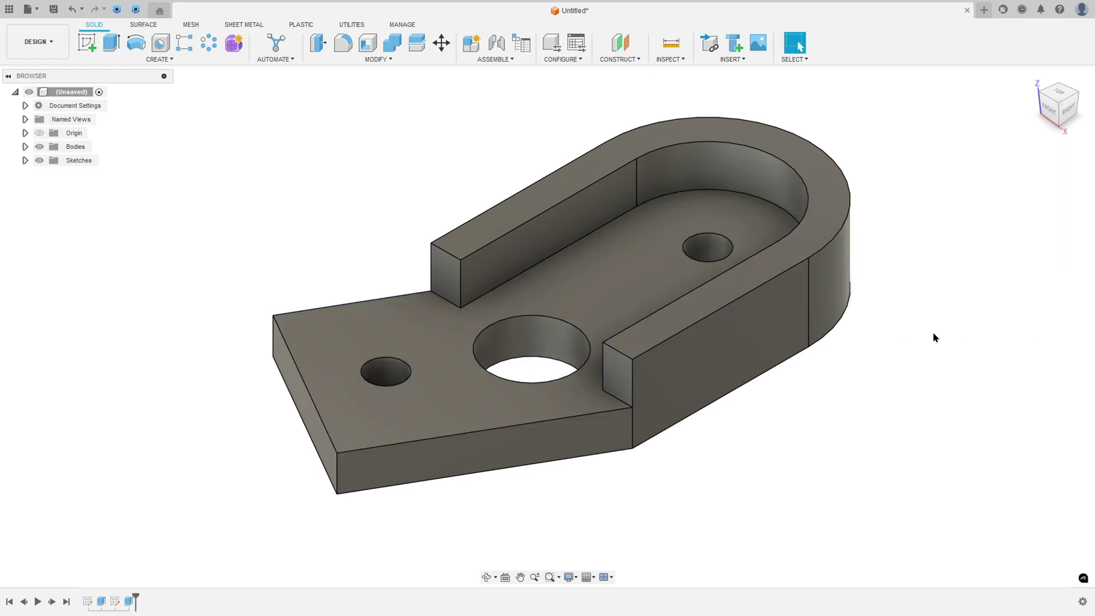
middle_click_drag(936, 320, 934, 317, "shift")
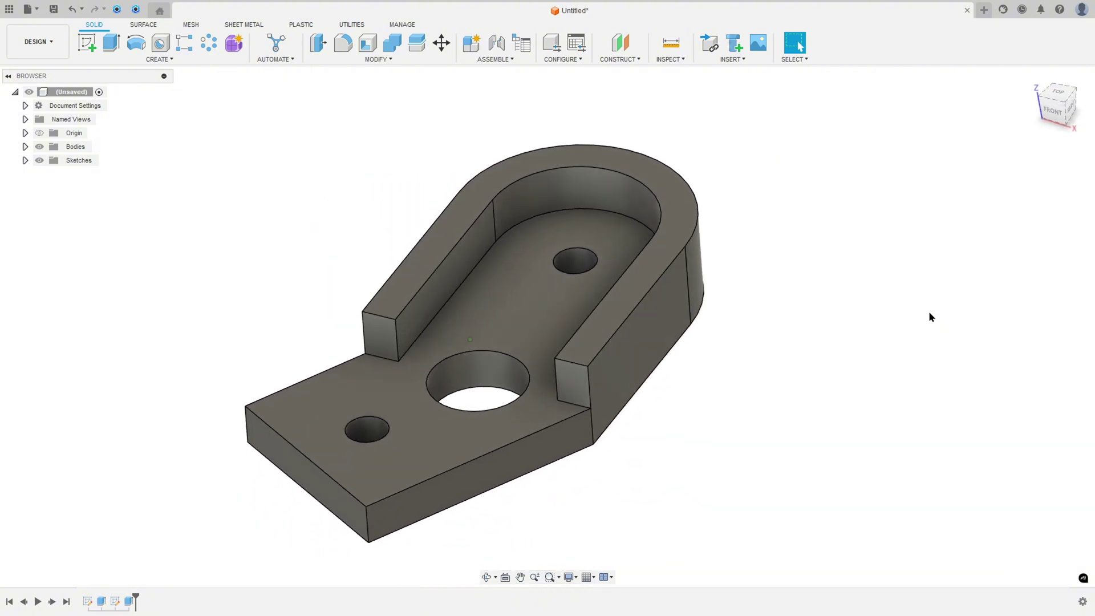
- On the PDF drawing, circle the cylindrical boss, trace its edge and bore in the section view, and cross out Ø34
key("alt+Tab")
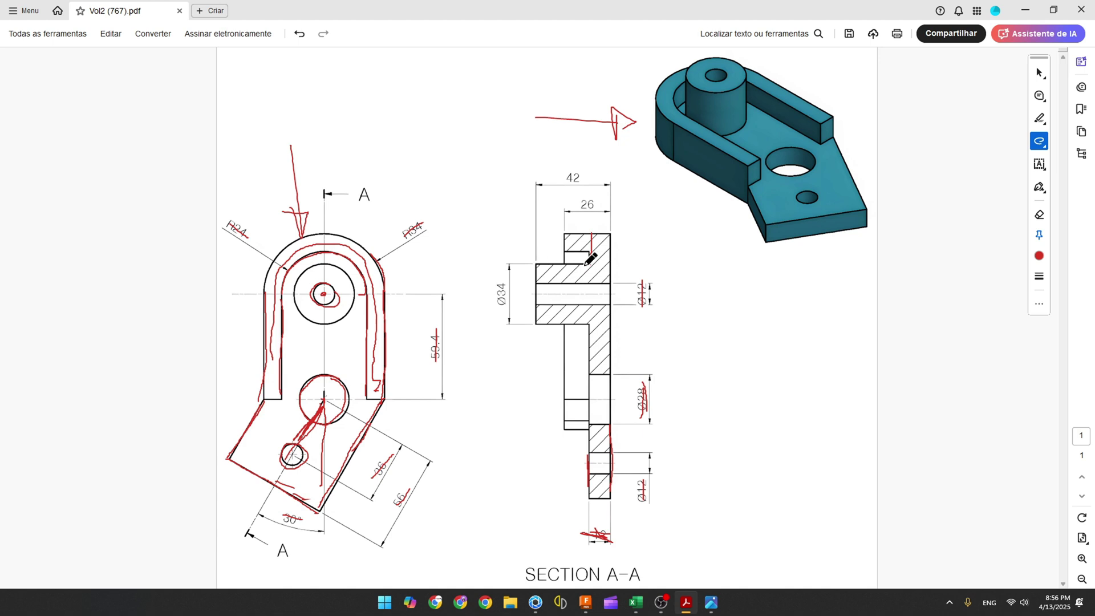
mouse_move(691, 64)
left_mouse_down()
mouse_move(700, 87)
mouse_move(744, 76)
mouse_move(713, 58)
mouse_move(691, 80)
left_mouse_up()
left_click_drag(536, 265, 589, 265)
mouse_move(502, 286)
left_mouse_down()
mouse_move(505, 304)
mouse_move(558, 282)
mouse_move(618, 282)
left_mouse_up()
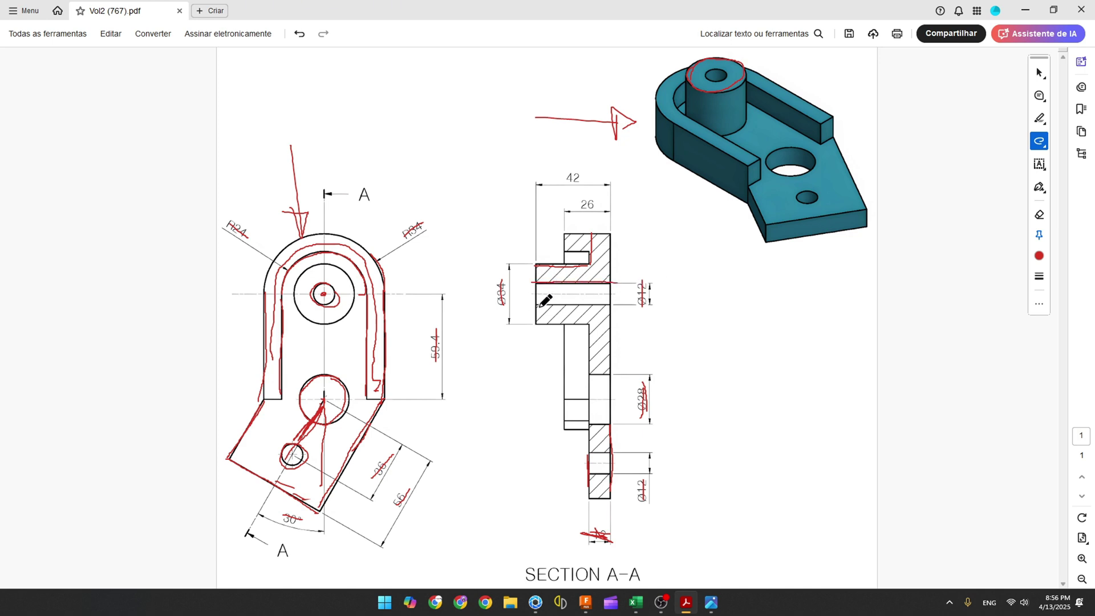
left_click_drag(540, 305, 618, 304)
- Return to Fusion and start a sketch on the plate's top face inside the rim
left_click(585, 602)
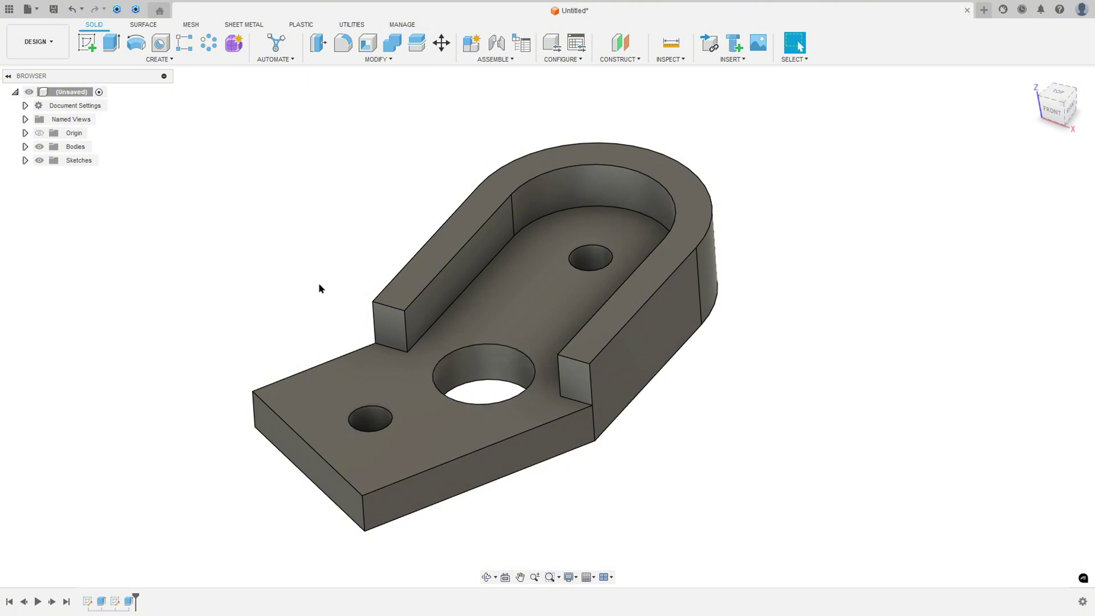
left_click(88, 43)
left_click(540, 312)
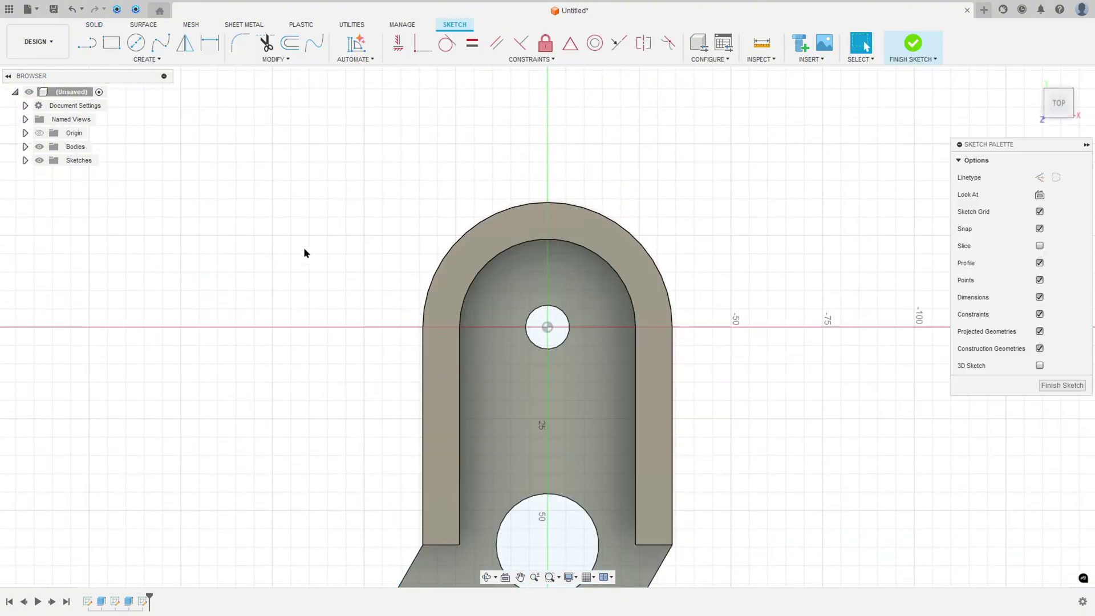
- Try projecting the edge of the hole inside the rim into the sketch with the projection link off
left_click(120, 58)
mouse_move(179, 234)
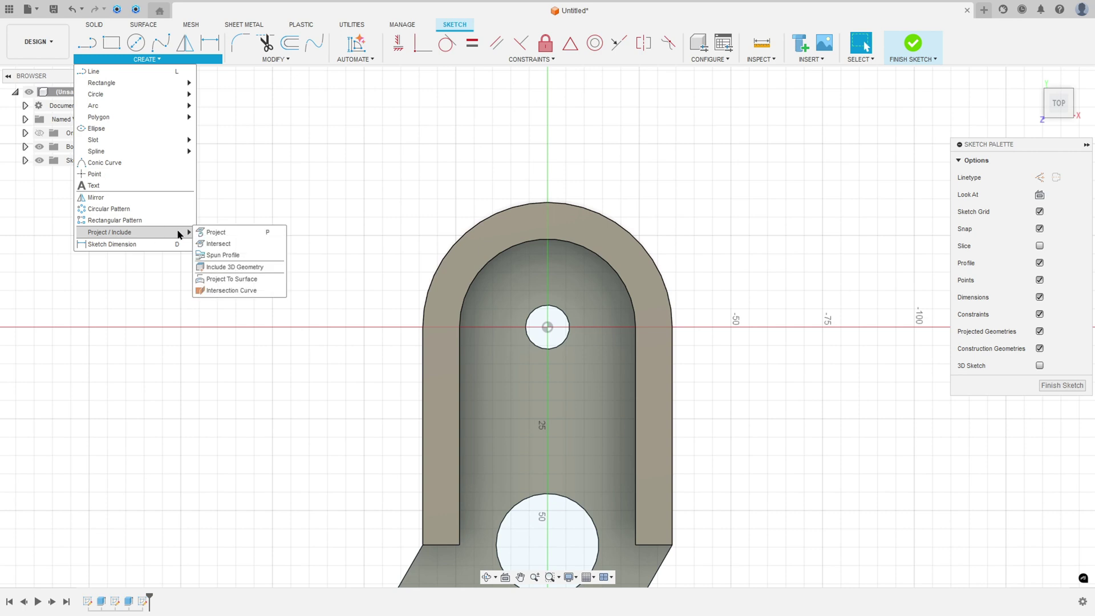
left_click(214, 233)
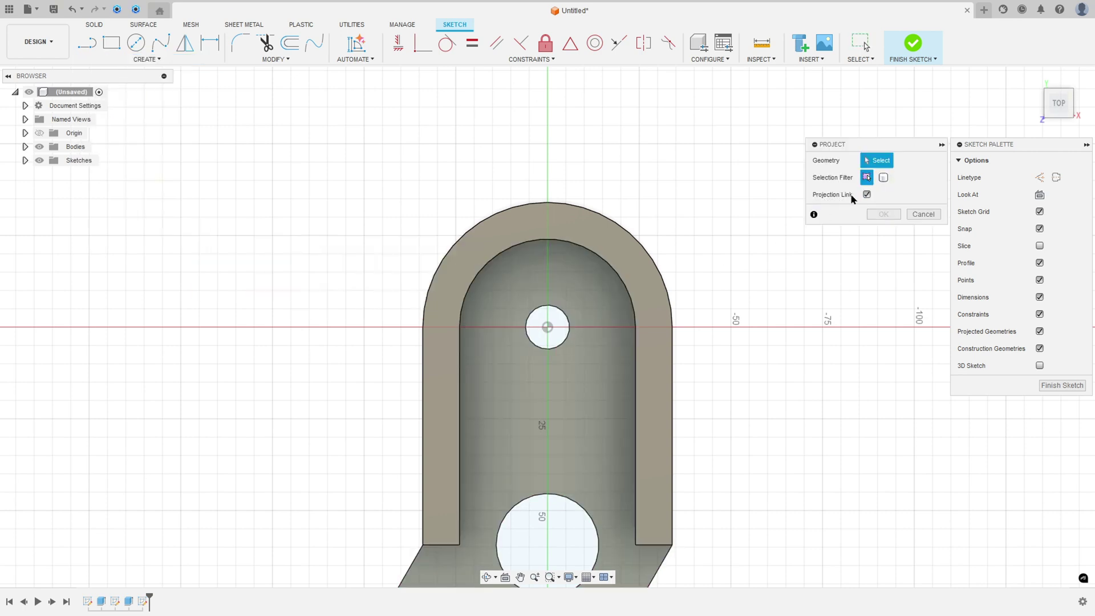
left_click(560, 309)
left_click(883, 214)
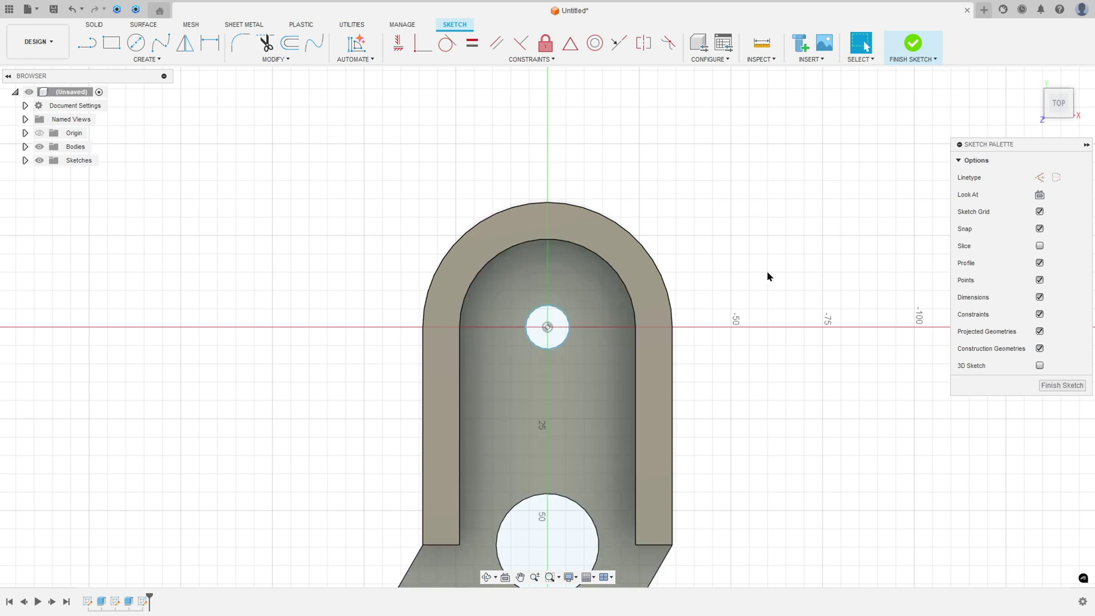
- Project the edge of the hole inside the rim into the sketch with the projection link on
key("p")
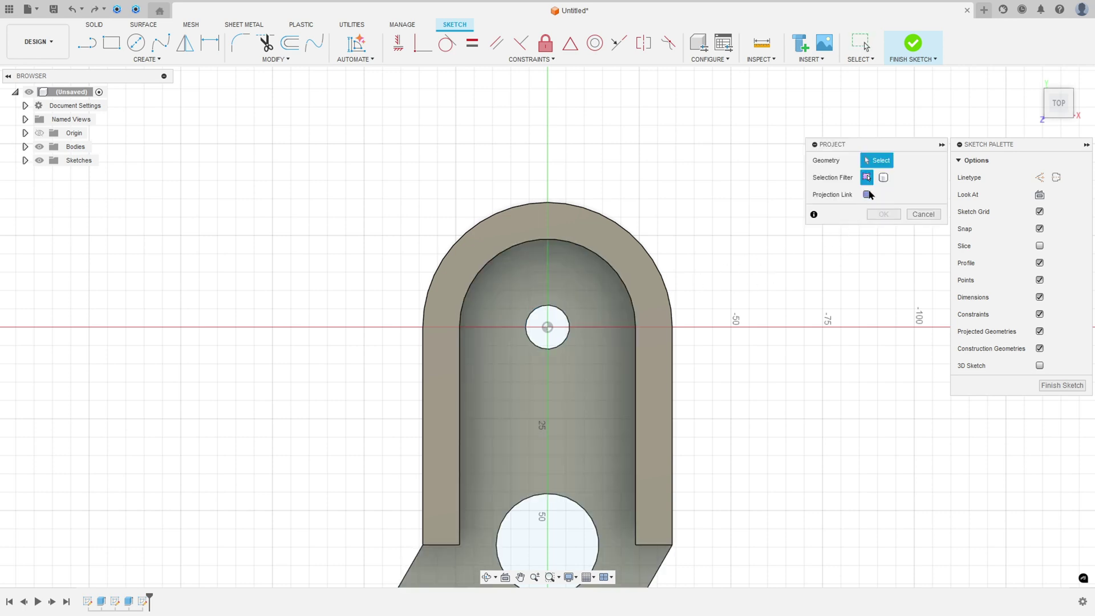
left_click(562, 314)
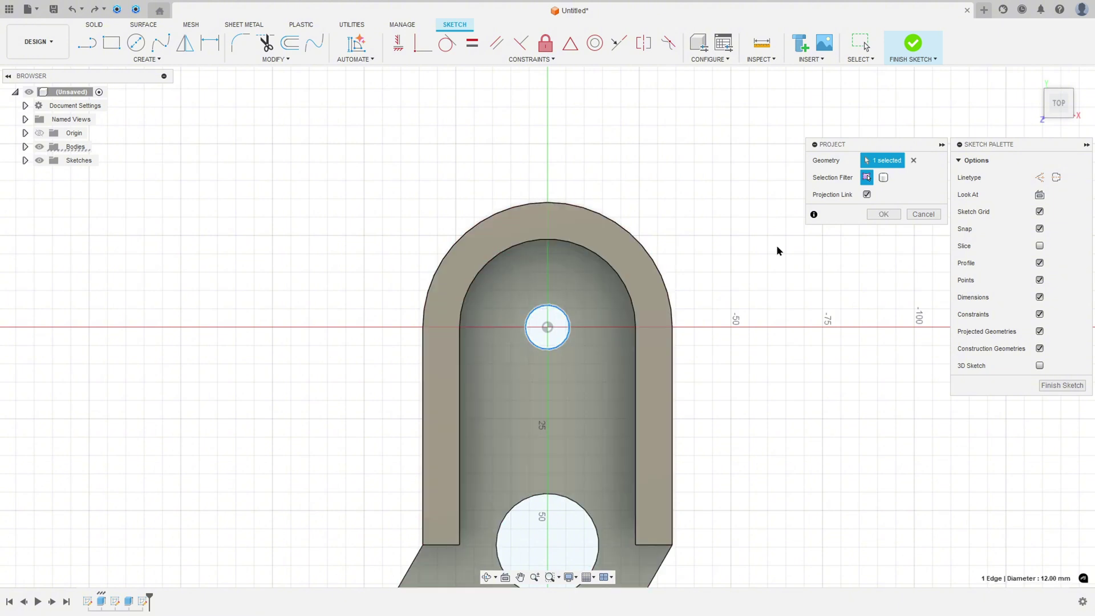
key("Return")
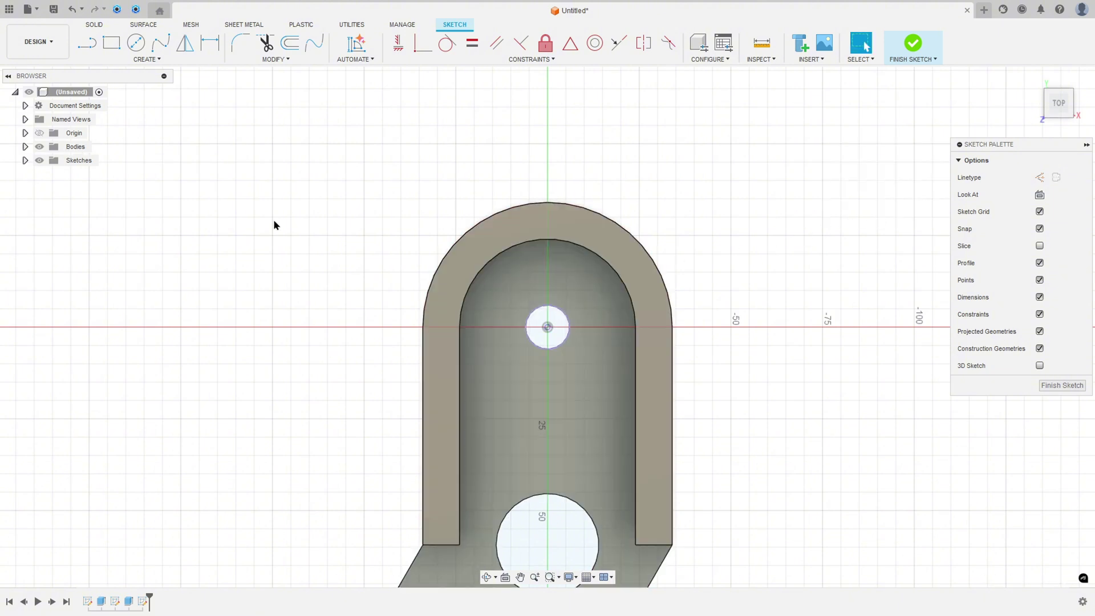
- Draw a 34 mm diameter circle centred on the projected hole
left_click(137, 43)
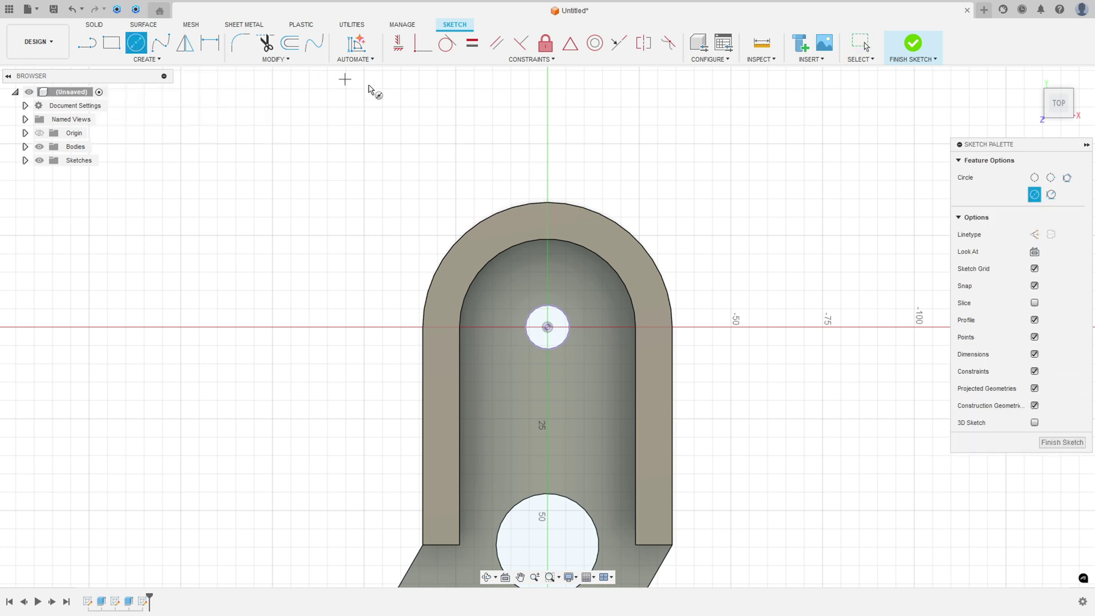
left_click(547, 327)
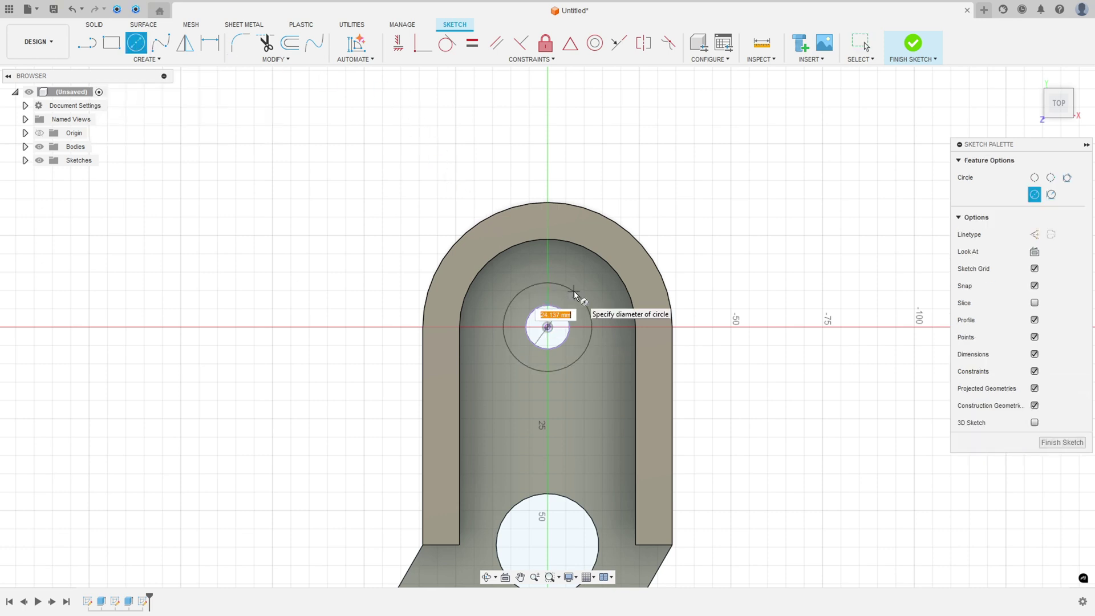
type("34")
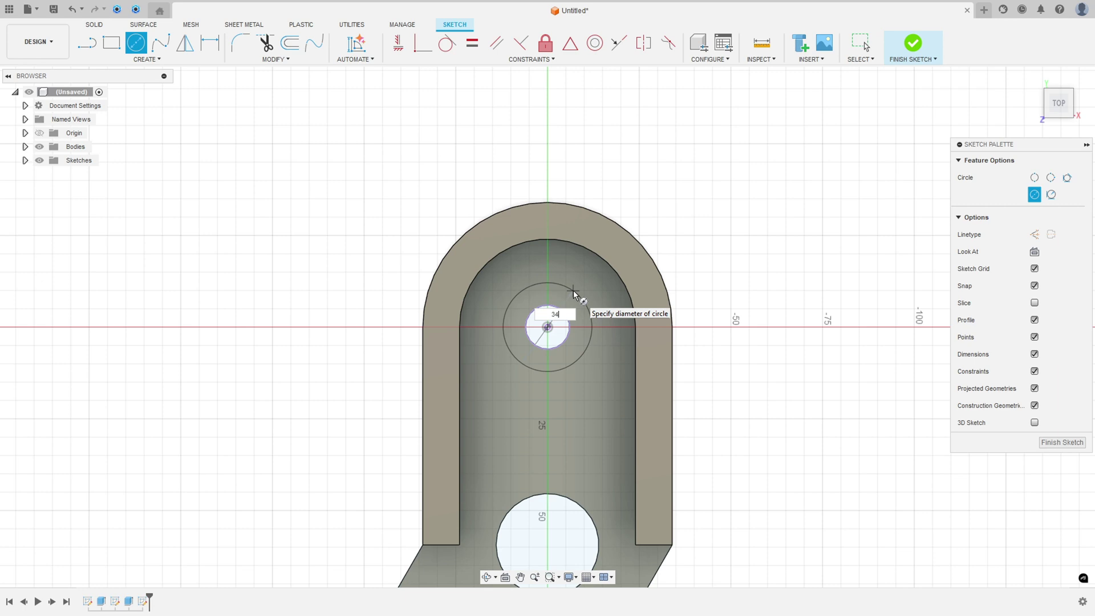
key("Return")
key("Return")
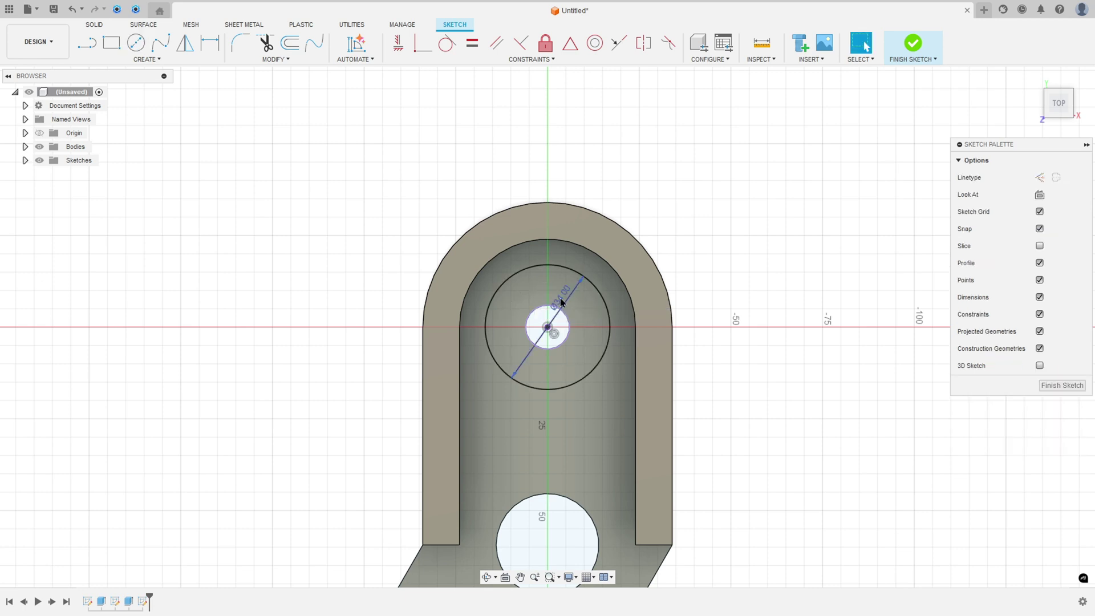
- Move the 34 mm diameter dimension outside the rim and finish the sketch
left_click_drag(561, 303, 702, 259)
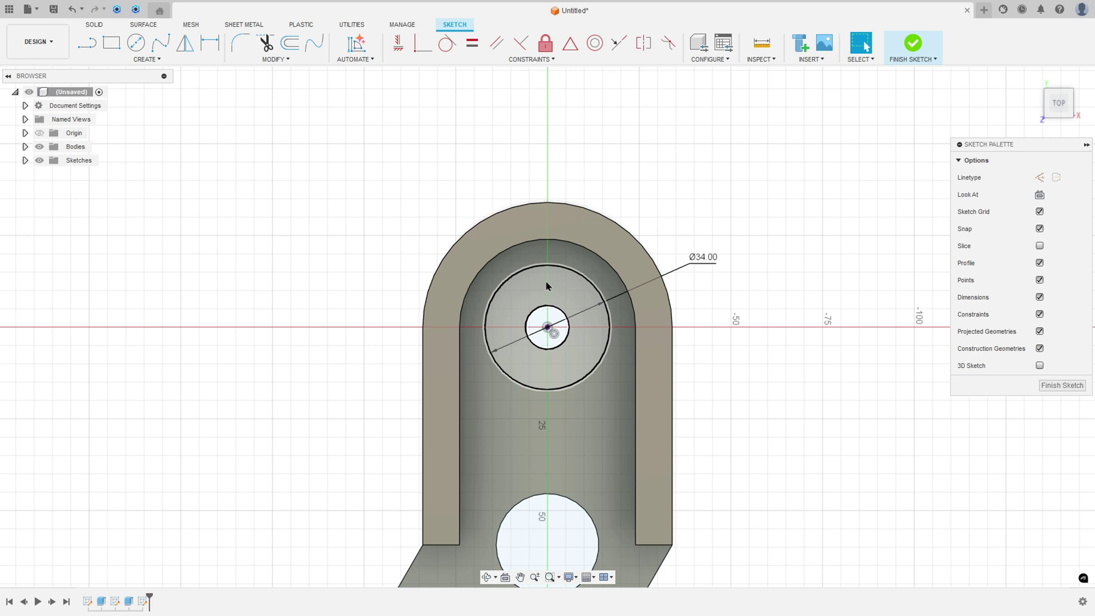
left_click(913, 46)
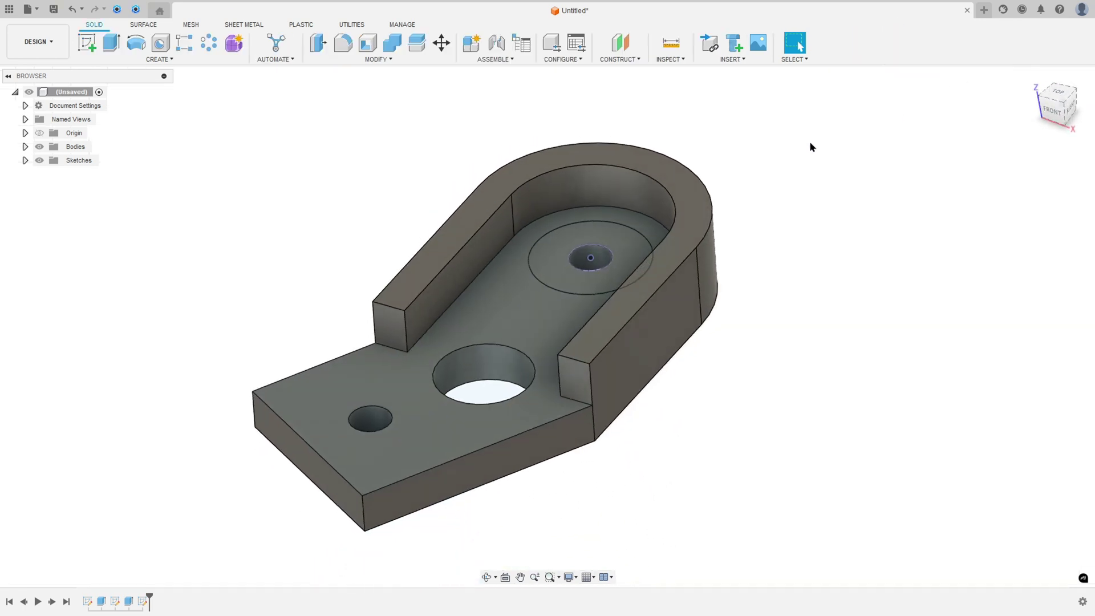
- Start an extrusion, switch to the PDF drawing and mark up the 42 mm overall height dimension in section A-A
left_click(110, 53)
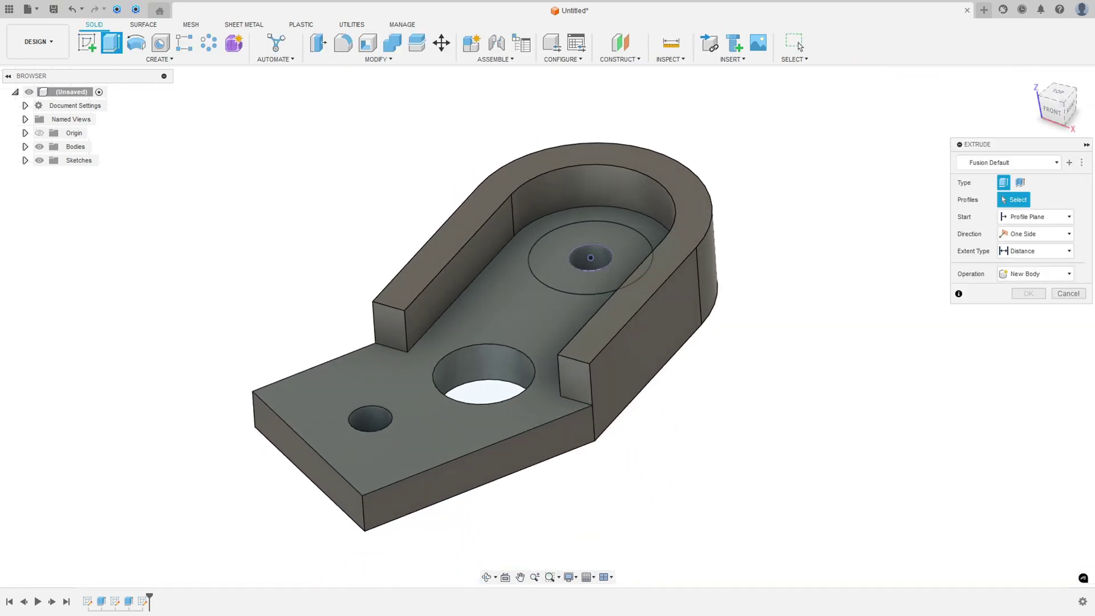
key("alt+Tab")
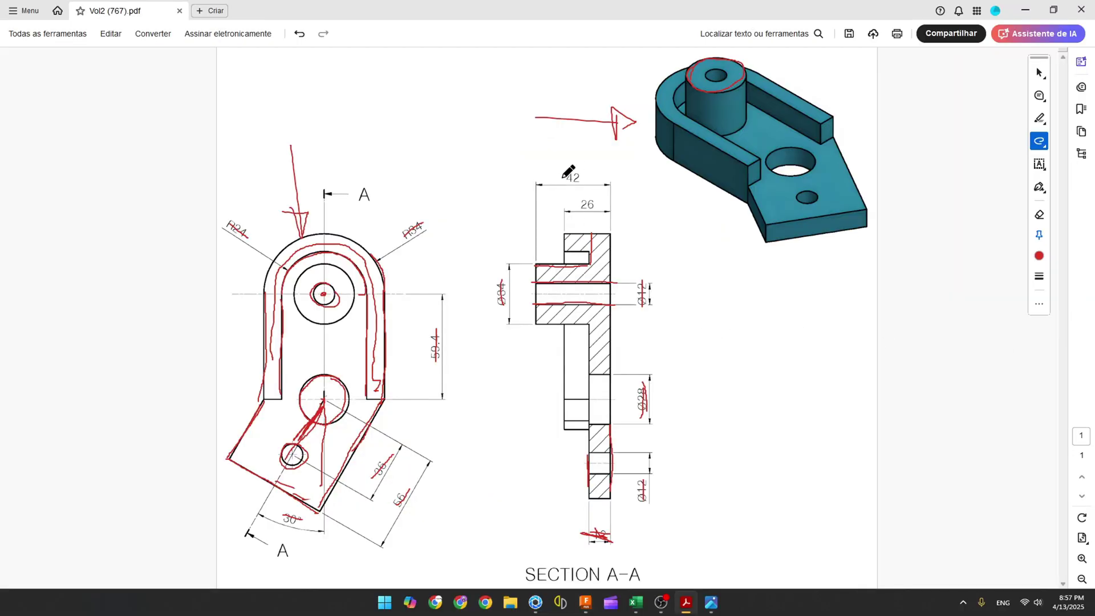
left_click_drag(566, 178, 580, 178)
mouse_move(547, 147)
left_mouse_down()
mouse_move(549, 167)
mouse_move(573, 160)
mouse_move(568, 150)
left_mouse_up()
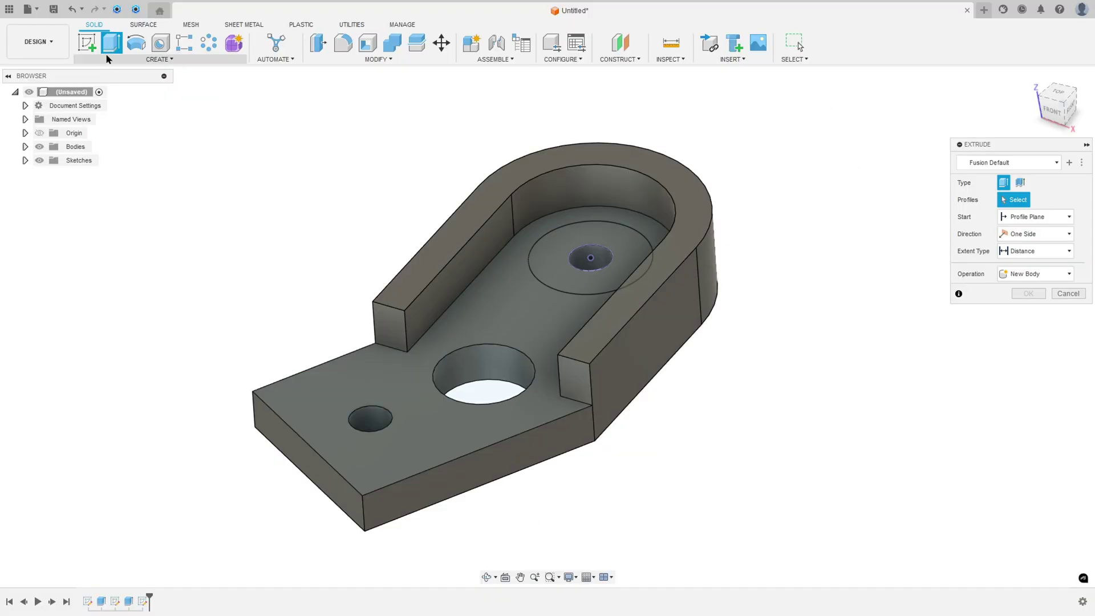
- Extrude the ring between the 34 mm circle and the hole upward 30 mm, joining it to the bracket
left_click(625, 259)
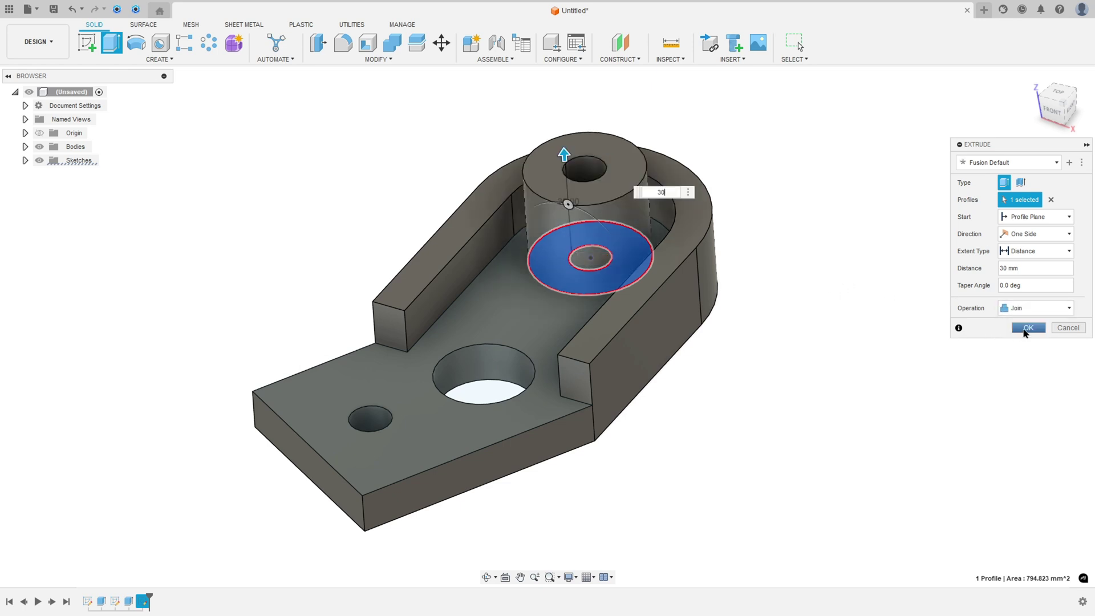
left_click(1027, 328)
middle_click_drag(826, 320, 831, 309, "shift")
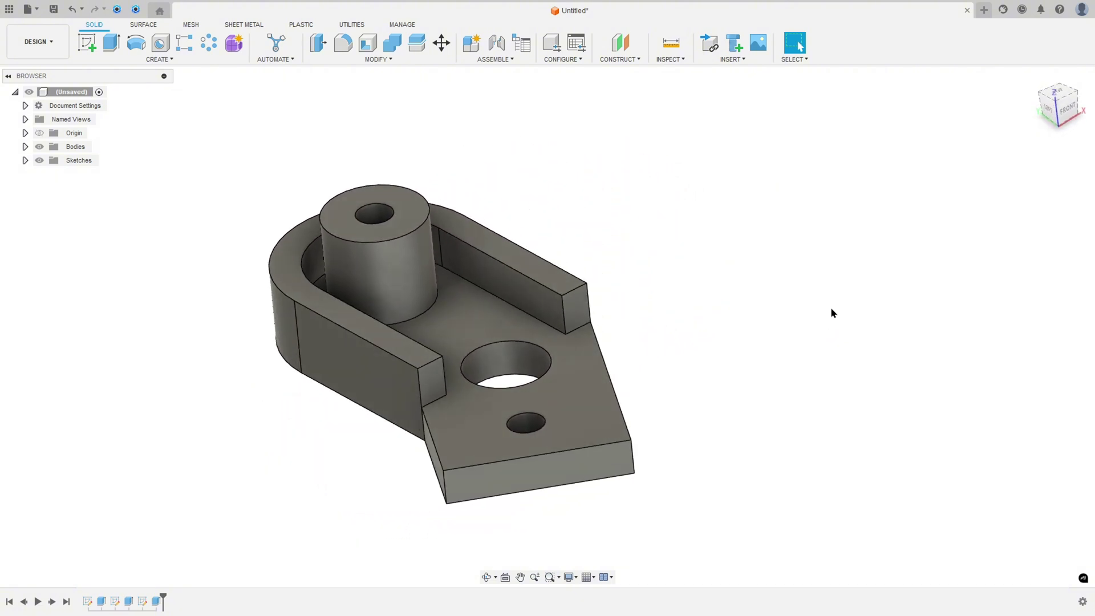
key("F6")
key("ctrl+alt+c")
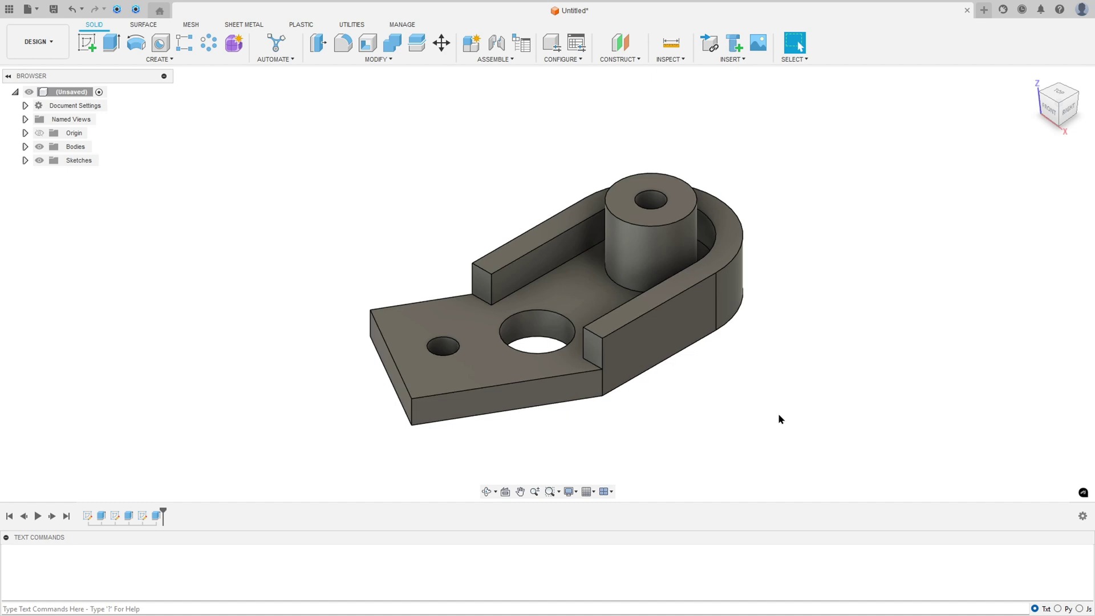
left_click(5, 537)
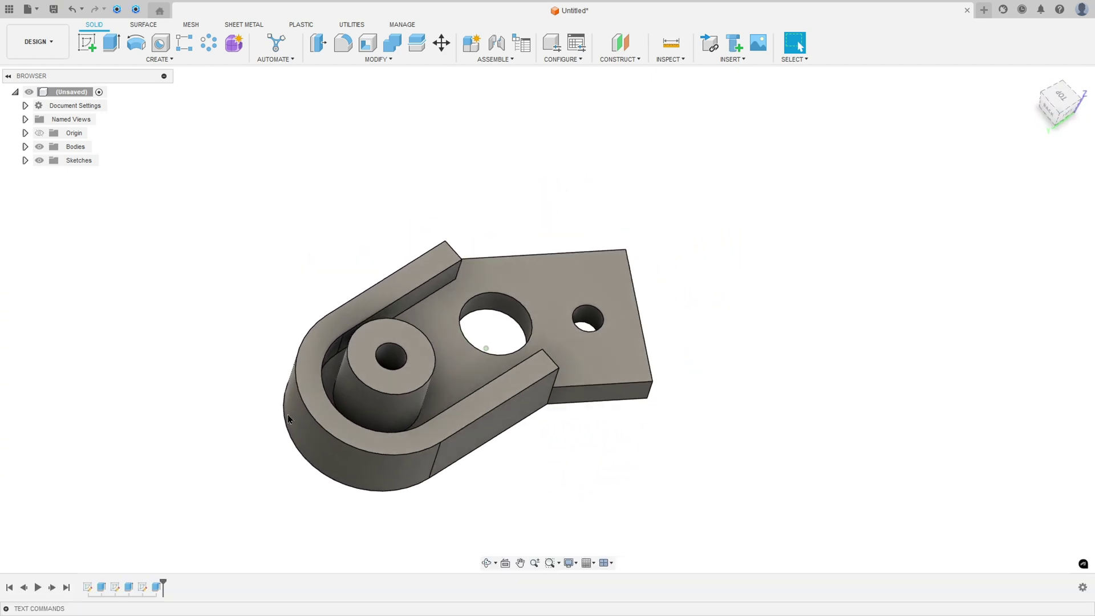